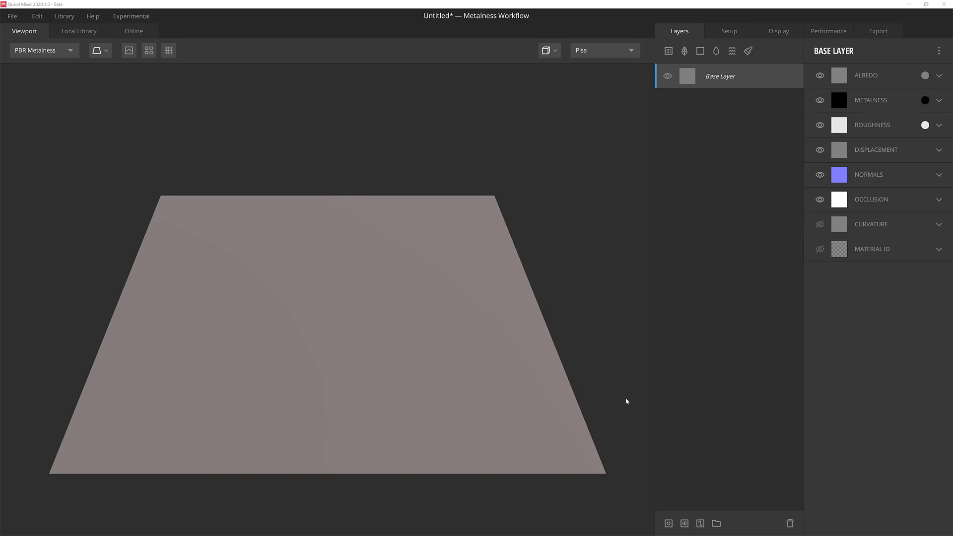
Set the model type to 3D Asset and load the Roman Grave Stone from the local library
{"action": "left_click", "coordinate": [730, 32]}
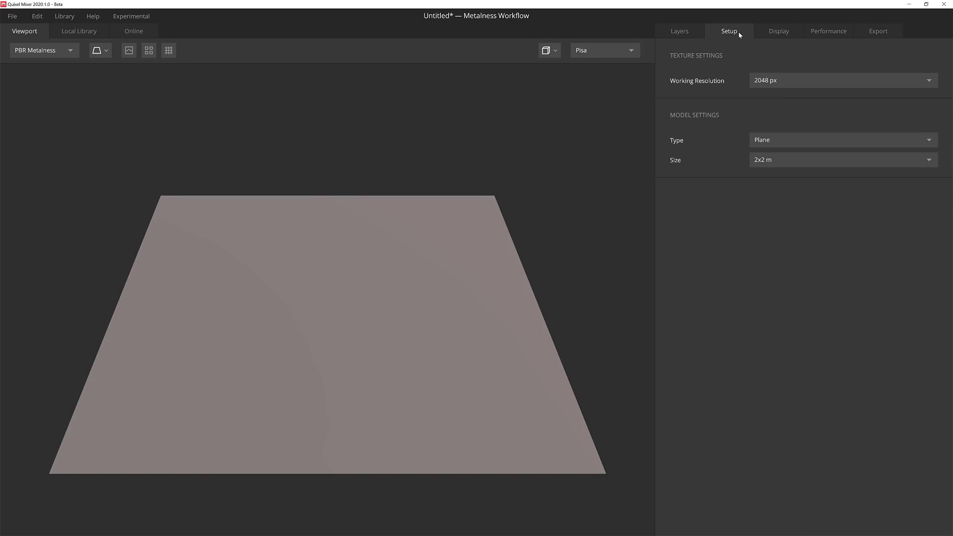
{"action": "left_click", "coordinate": [830, 139]}
{"action": "left_click", "coordinate": [822, 167]}
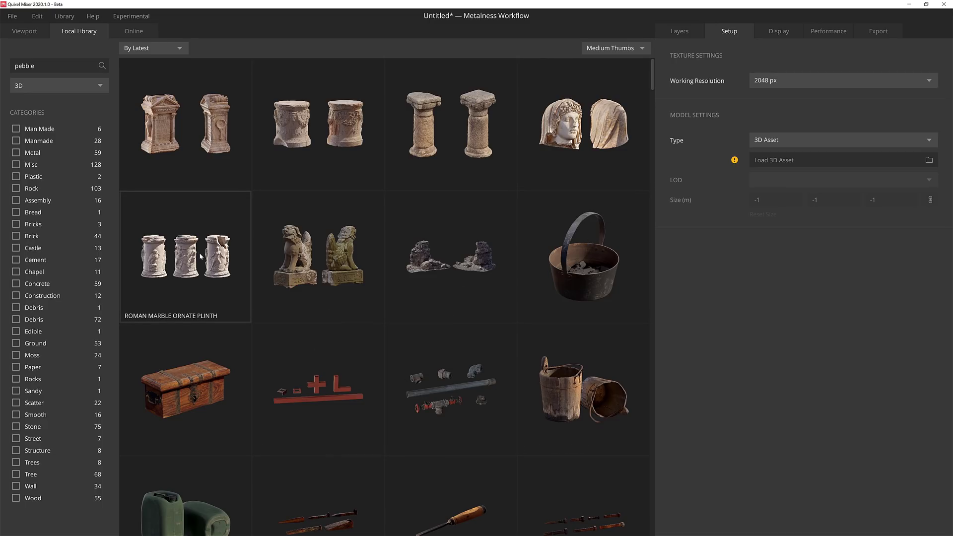
{"action": "left_click", "coordinate": [181, 109]}
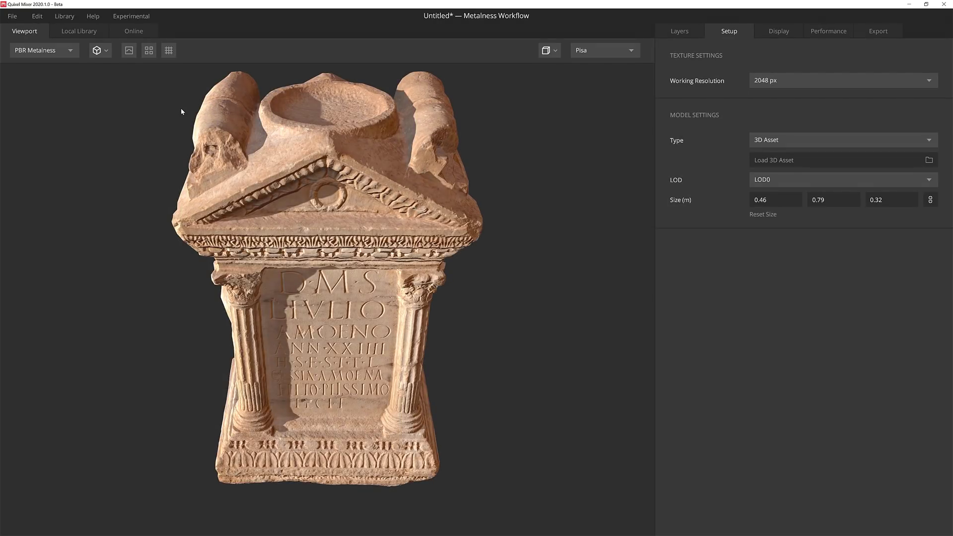
{"action": "left_click_drag", "start_coordinate": [278, 248], "coordinate": [323, 250]}
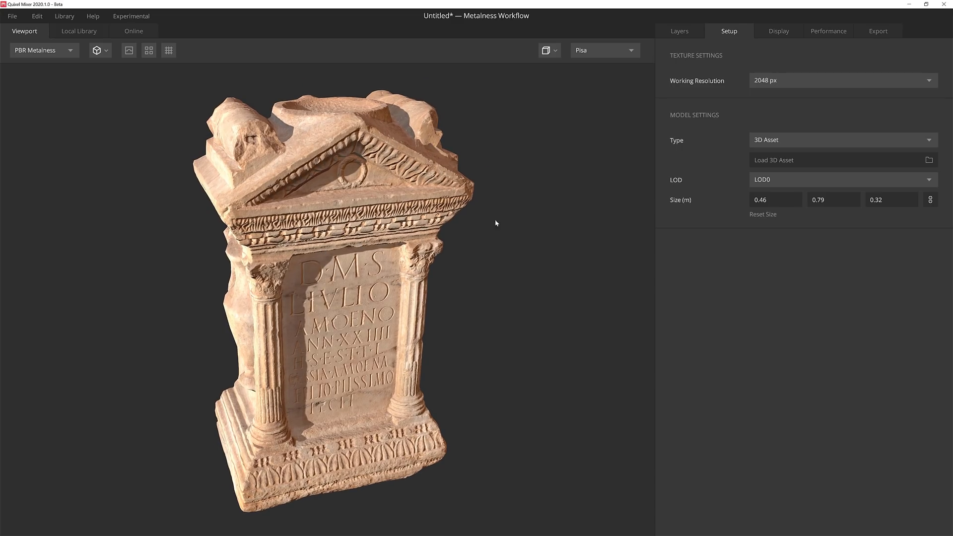
Search the surface library for "concrete" and add Concrete Smooth as a surface layer above the grave stone
{"action": "left_click", "coordinate": [688, 31]}
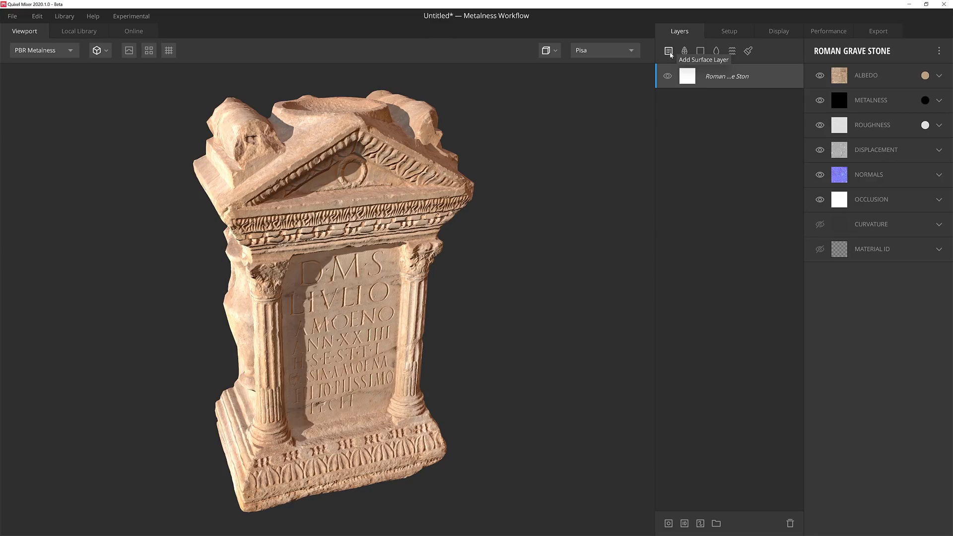
{"action": "left_click", "coordinate": [669, 51]}
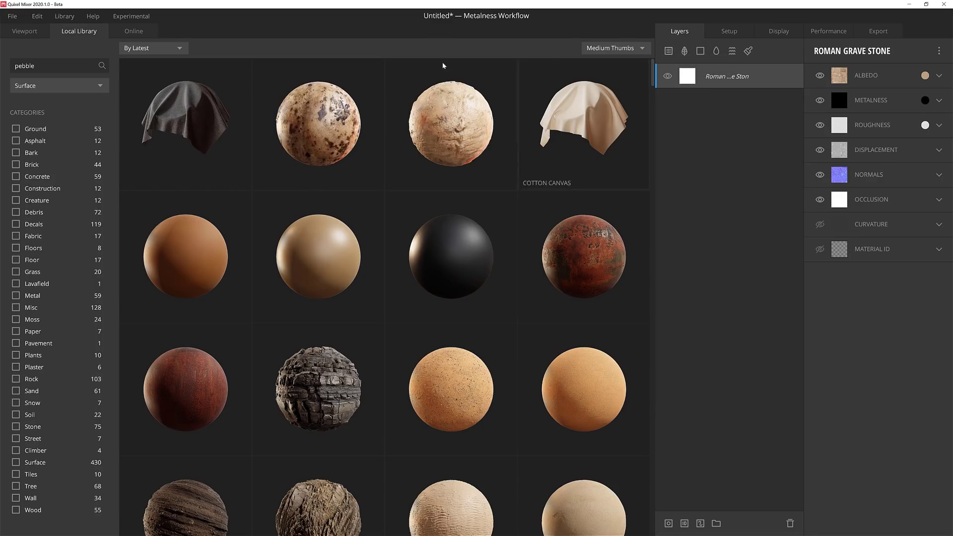
{"action": "double_click", "coordinate": [74, 67]}
{"action": "type", "text": "concrete"}
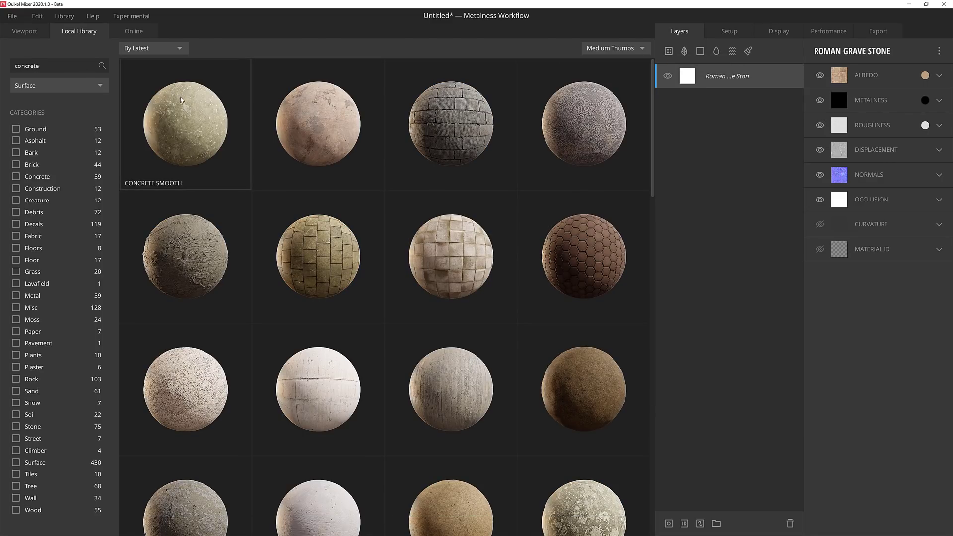
{"action": "left_click", "coordinate": [211, 114]}
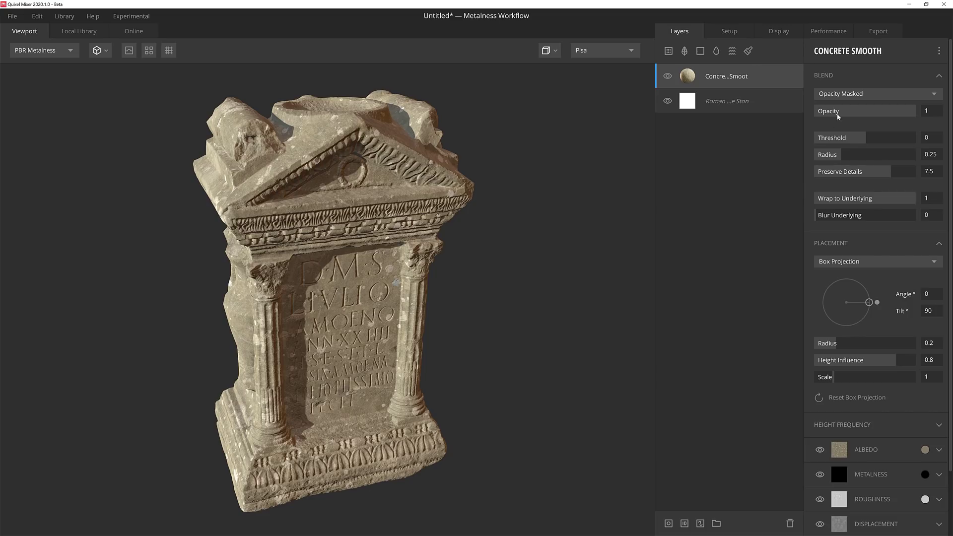
Rename the concrete surface layer as Base Color
{"action": "double_click", "coordinate": [772, 76]}
{"action": "type", "text": "Base Color"}
{"action": "key", "text": "Return"}
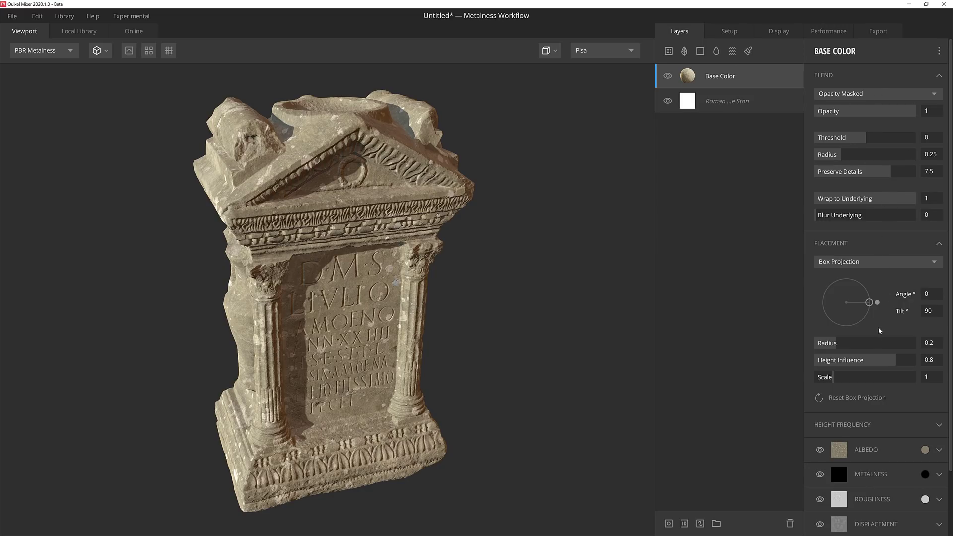
Set the Base Color layer's albedo color to hex 7F6F59
{"action": "left_click", "coordinate": [925, 450]}
{"action": "left_click", "coordinate": [572, 294]}
{"action": "type", "text": "7F6F59"}
{"action": "key", "text": "Return"}
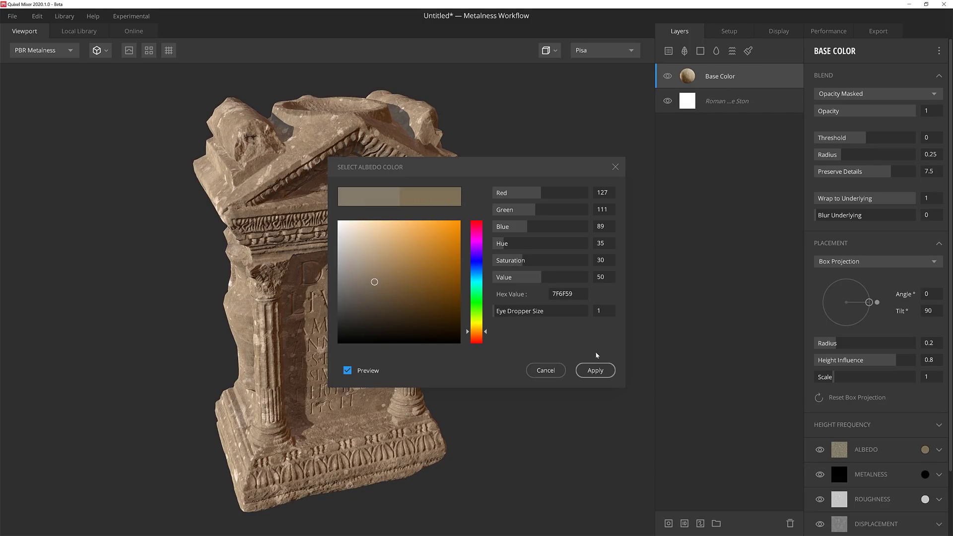
{"action": "left_click", "coordinate": [596, 371]}
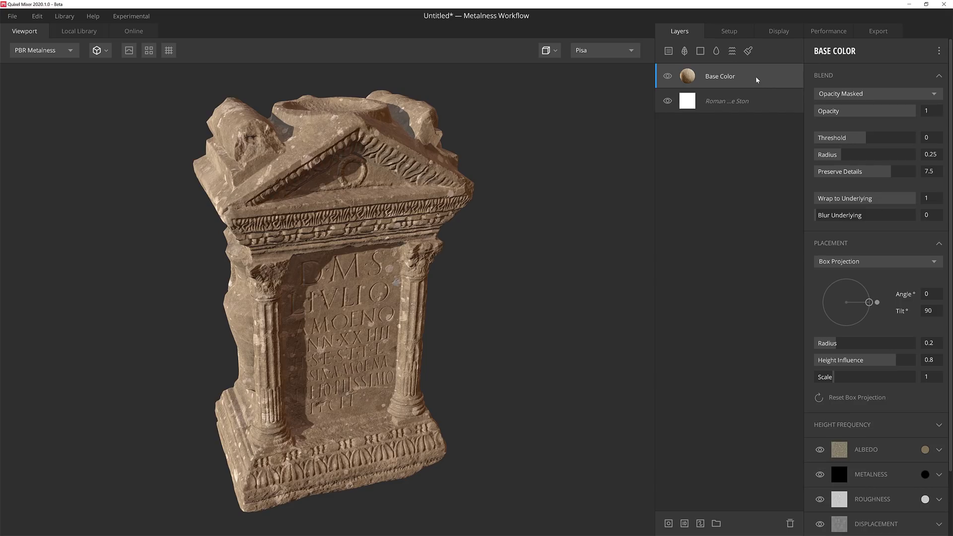
Duplicate the Base Color layer and rename the upper copy as Base Color Light
{"action": "key", "text": "ctrl+d"}
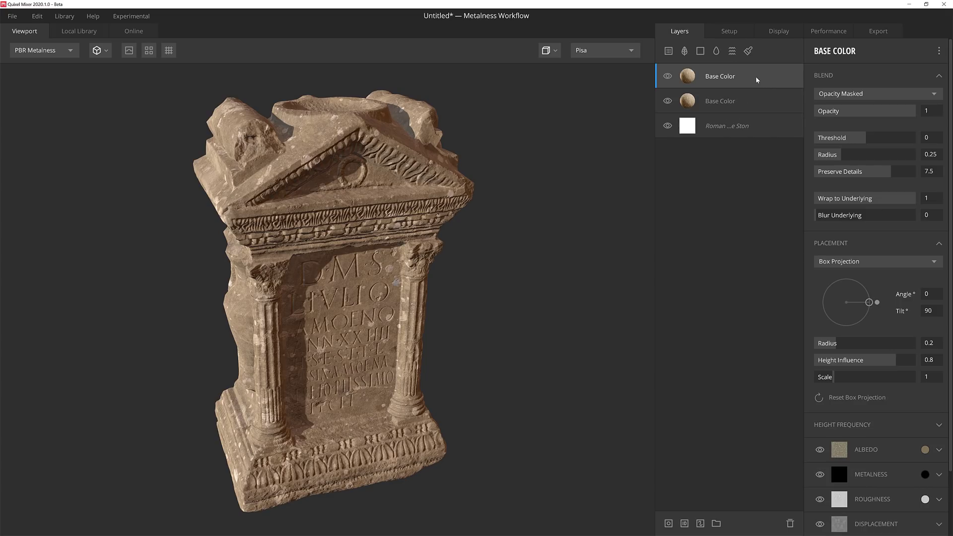
{"action": "left_click", "coordinate": [745, 80]}
{"action": "double_click", "coordinate": [740, 79]}
{"action": "type", "text": "Light"}
{"action": "key", "text": "Return"}
Set the Base Color Light layer's albedo color to hex 8C8574
{"action": "left_click", "coordinate": [925, 449]}
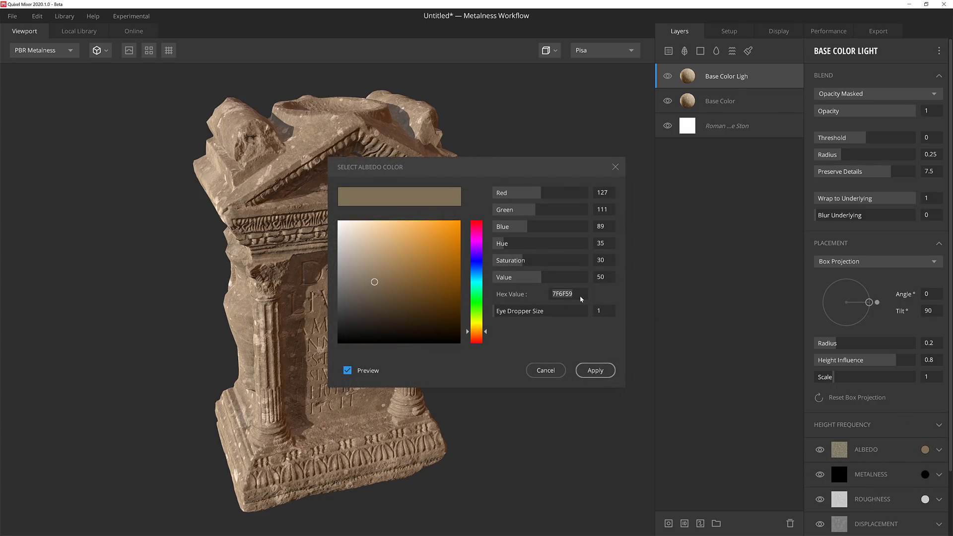
{"action": "type", "text": "C80"}
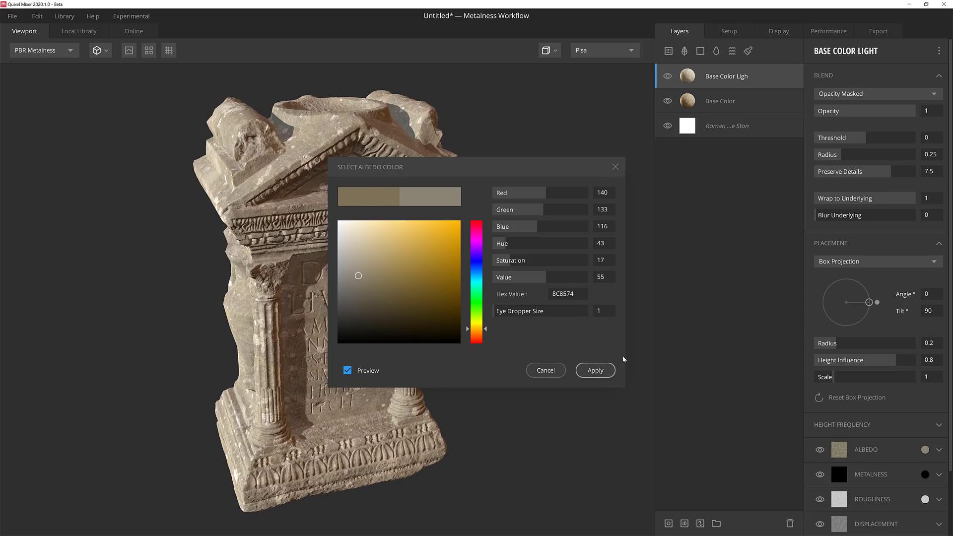
{"action": "left_click", "coordinate": [595, 371]}
Lower the Base Color Light layer's opacity to 0.351 and rotate its box projection to an angle of about 68.89°
{"action": "left_click_drag", "start_coordinate": [917, 112], "coordinate": [851, 108]}
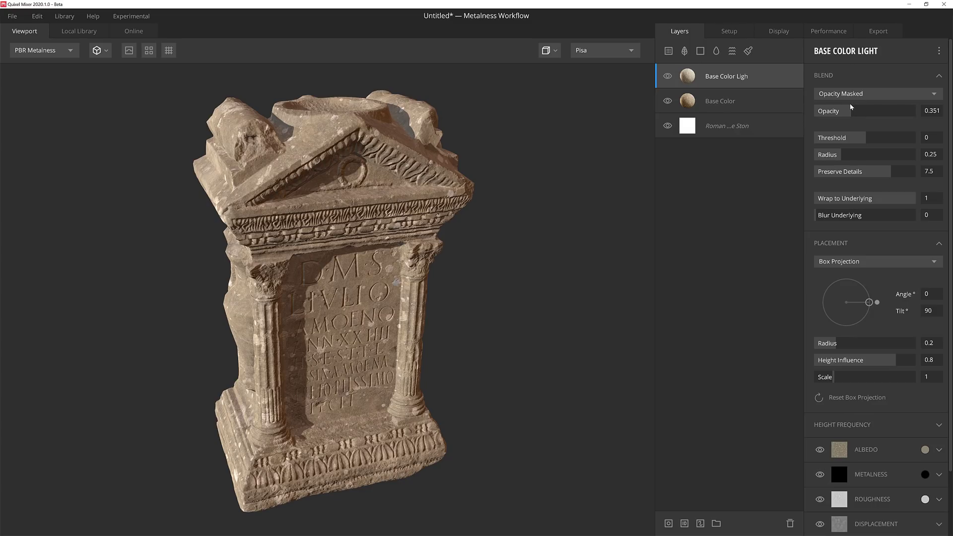
{"action": "left_click_drag", "start_coordinate": [880, 306], "coordinate": [857, 273]}
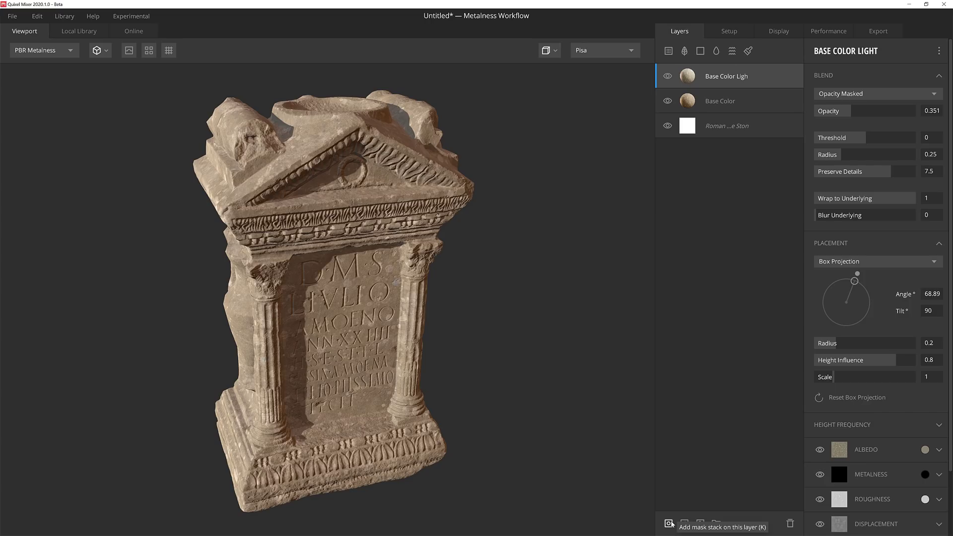
Add a mask stack to the Base Color Light layer with a Perlin noise component
{"action": "left_click", "coordinate": [670, 524]}
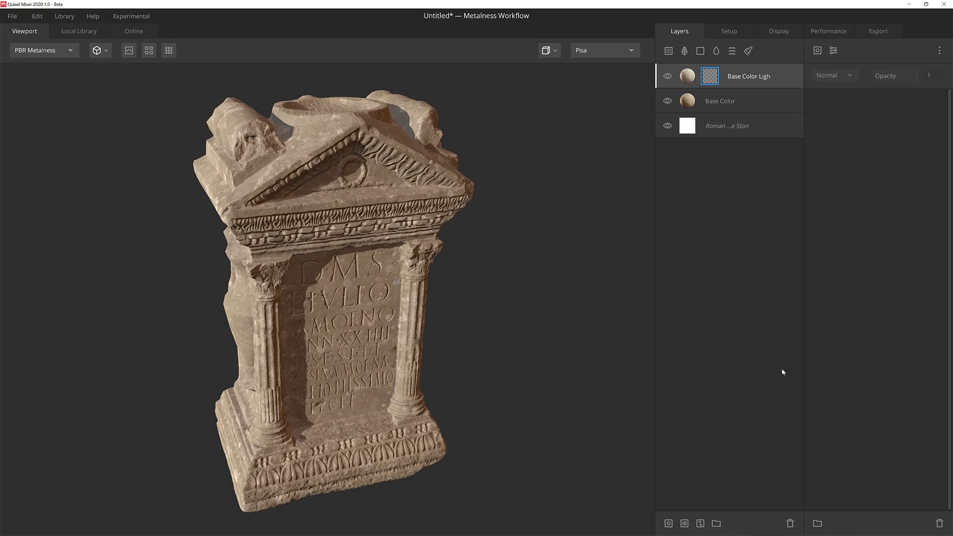
{"action": "left_click", "coordinate": [817, 52]}
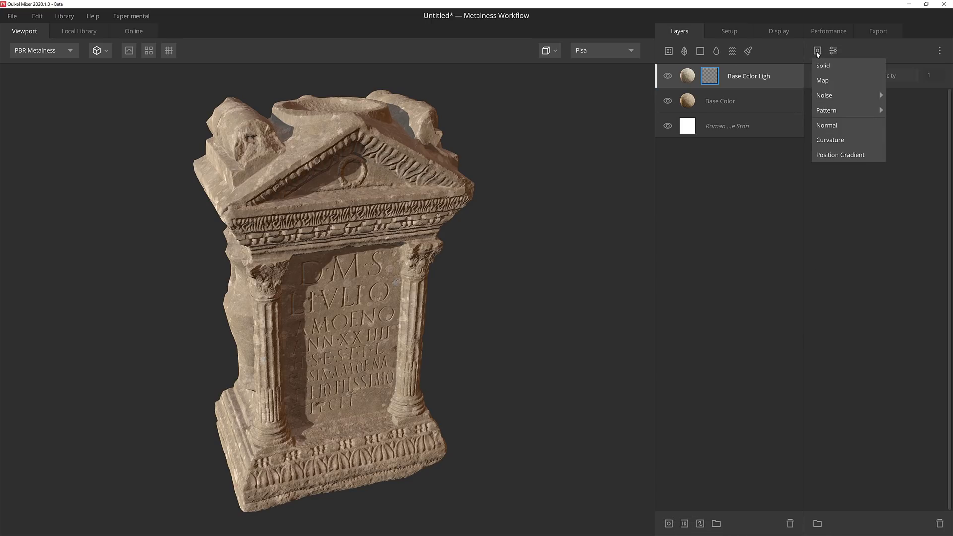
{"action": "mouse_move", "coordinate": [839, 96]}
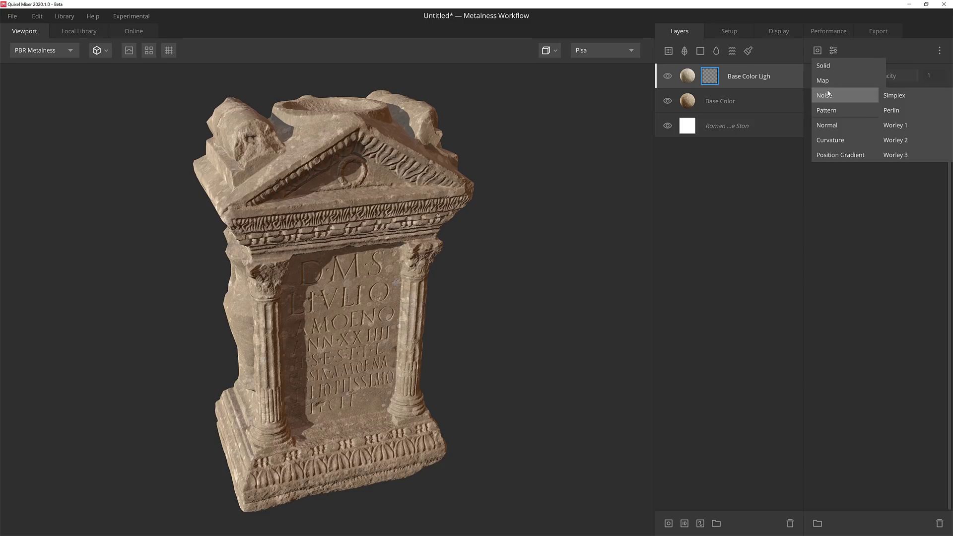
{"action": "left_click", "coordinate": [915, 111]}
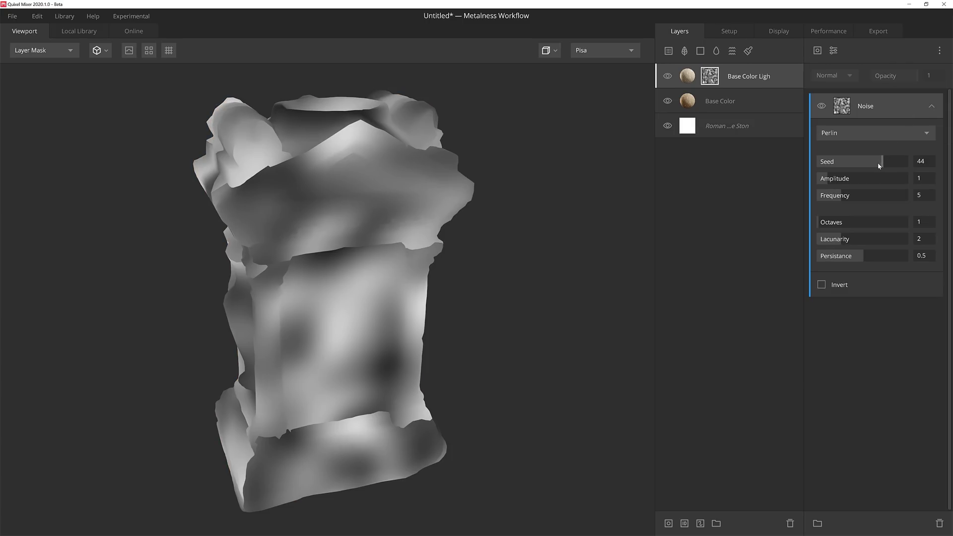
Set the Perlin noise mask to seed 37, amplitude 10, frequency about 10.05 and 8 octaves
{"action": "mouse_move", "coordinate": [879, 165]}
{"action": "left_mouse_down"}
{"action": "mouse_move", "coordinate": [854, 161]}
{"action": "mouse_move", "coordinate": [880, 161]}
{"action": "left_mouse_up"}
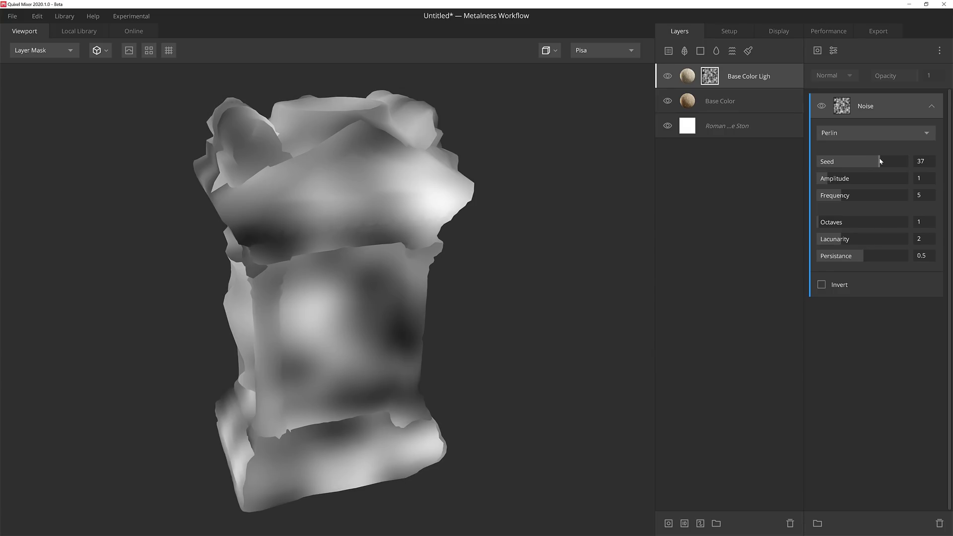
{"action": "left_click_drag", "start_coordinate": [824, 178], "coordinate": [922, 180]}
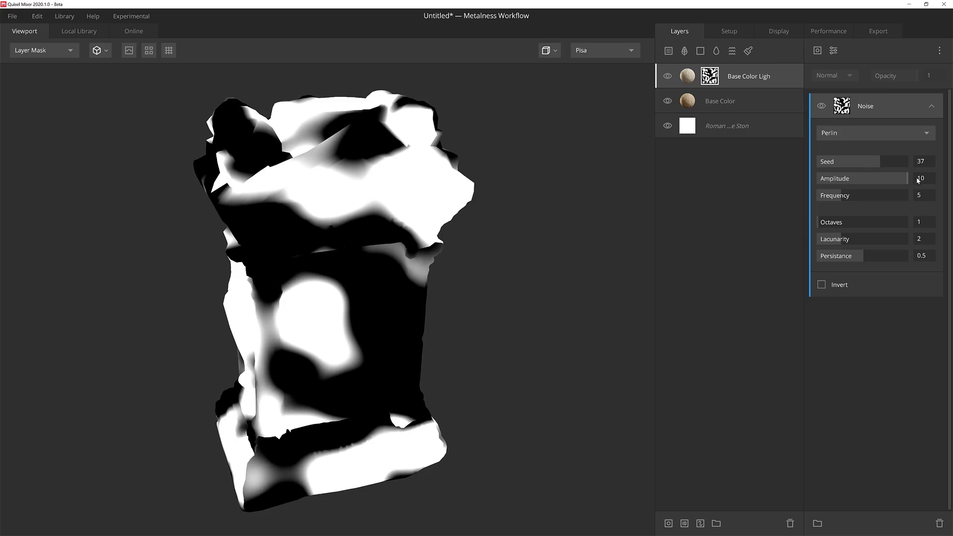
{"action": "left_click_drag", "start_coordinate": [842, 197], "coordinate": [864, 196]}
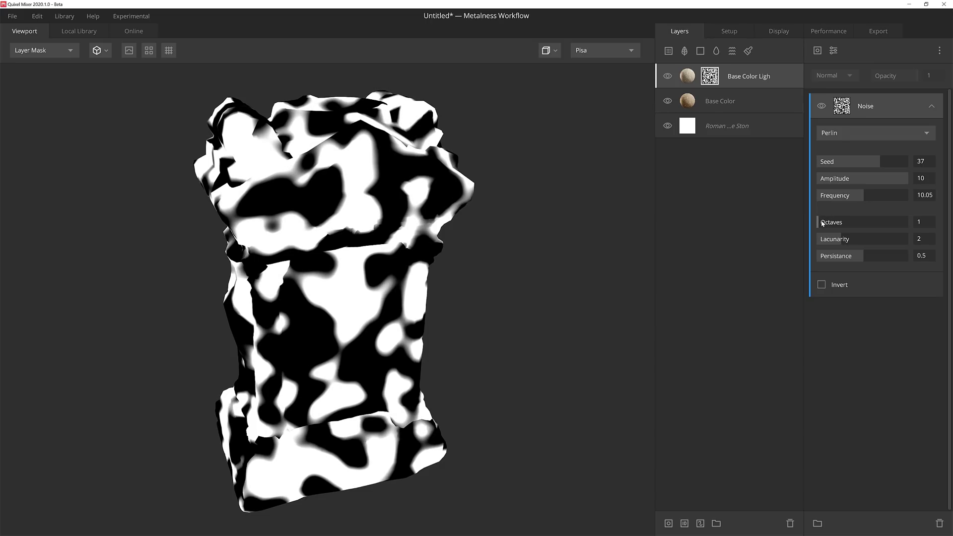
{"action": "left_click_drag", "start_coordinate": [823, 224], "coordinate": [869, 216]}
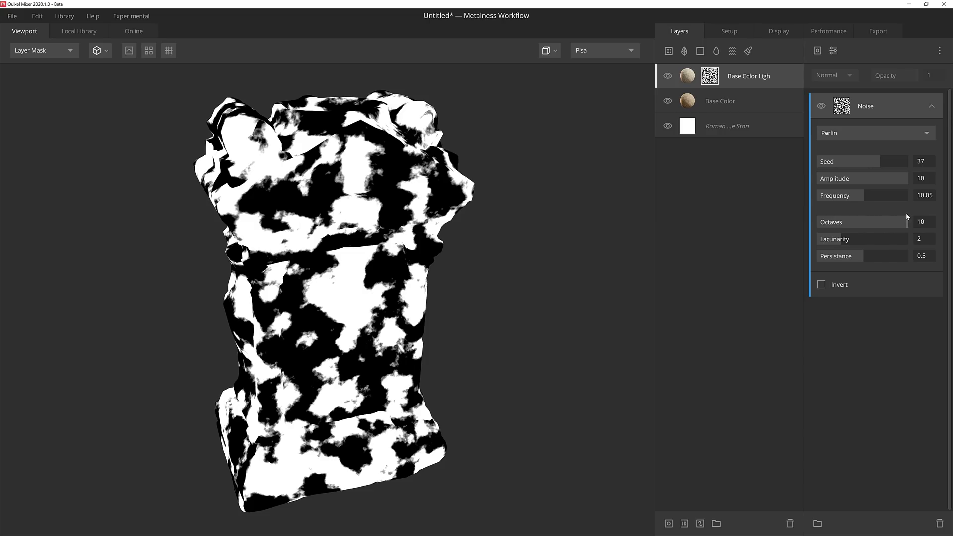
{"action": "left_click_drag", "start_coordinate": [907, 216], "coordinate": [878, 221]}
Add a Projection modifier above the noise in the mask and set it to Box Projection
{"action": "left_click", "coordinate": [834, 50]}
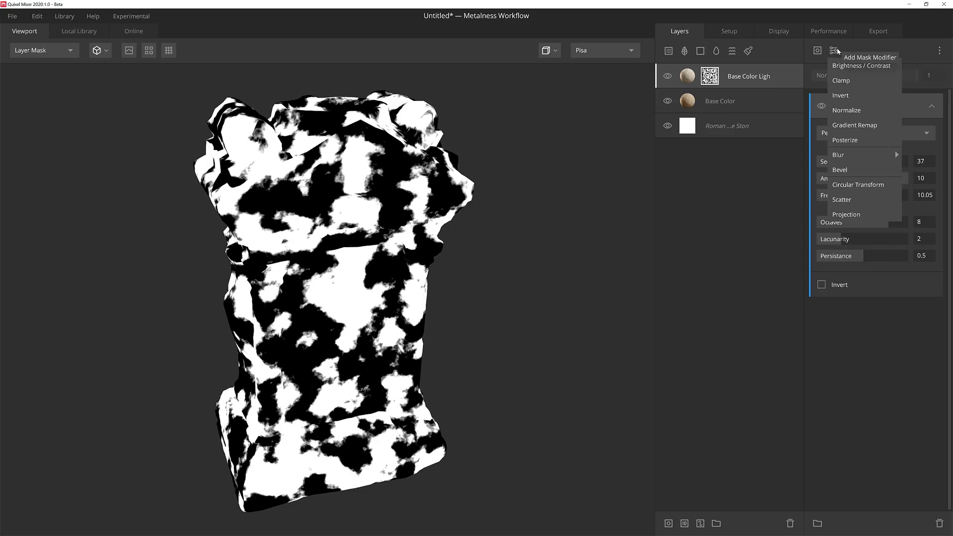
{"action": "left_click", "coordinate": [877, 217]}
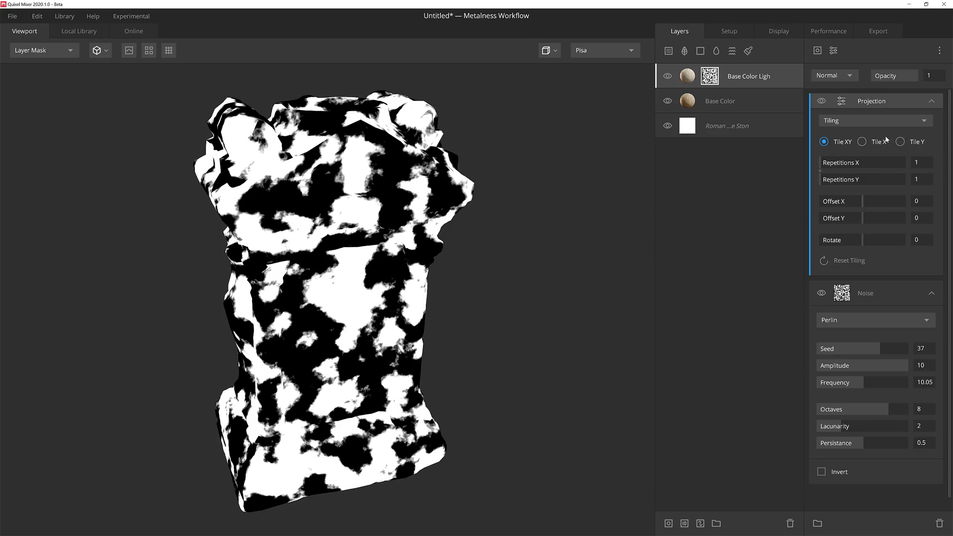
{"action": "left_click", "coordinate": [883, 120]}
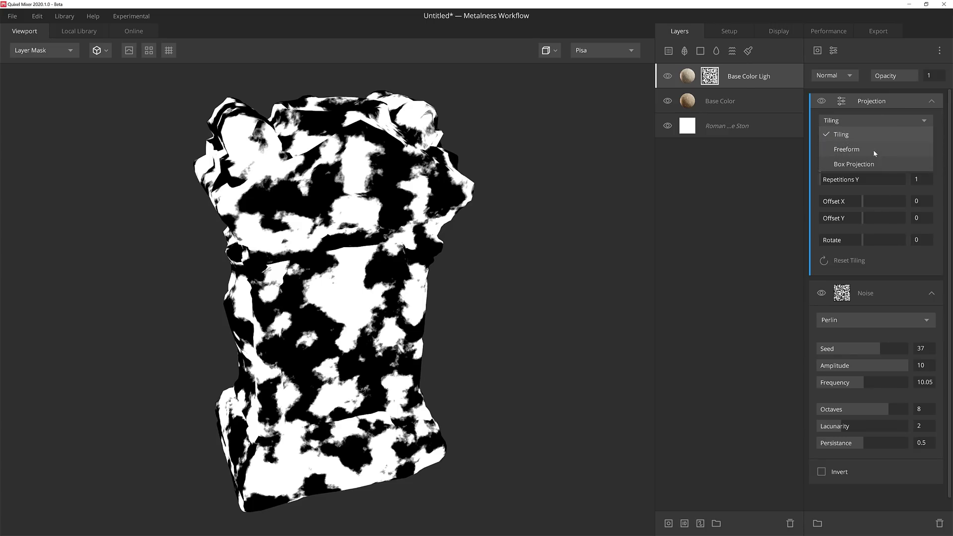
{"action": "left_click", "coordinate": [868, 167]}
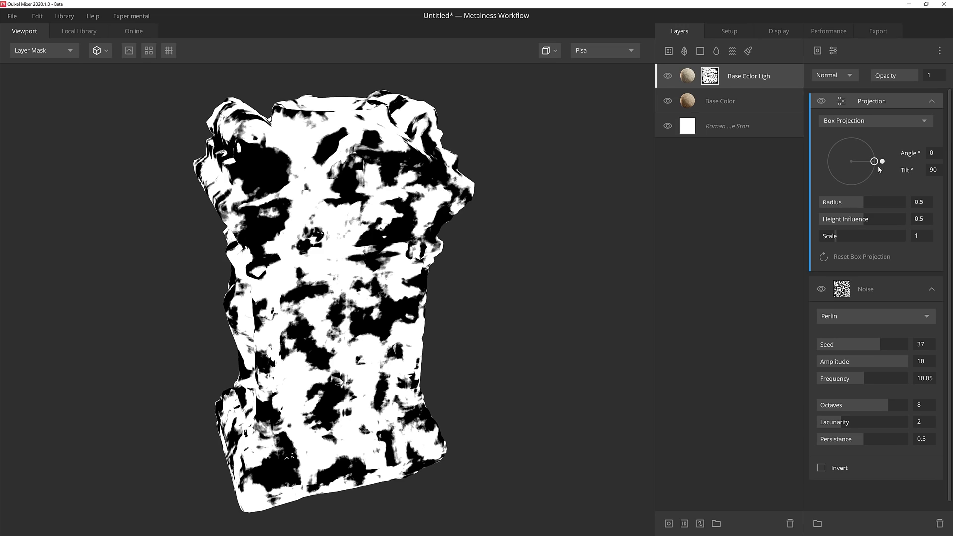
Set the mask's box projection to angle 167.9°, tilt 39.38°, radius 0.433 and height influence 0.304
{"action": "left_click_drag", "start_coordinate": [879, 168], "coordinate": [841, 160]}
{"action": "mouse_move", "coordinate": [860, 202]}
{"action": "left_mouse_down"}
{"action": "mouse_move", "coordinate": [902, 206]}
{"action": "mouse_move", "coordinate": [850, 206]}
{"action": "left_mouse_up"}
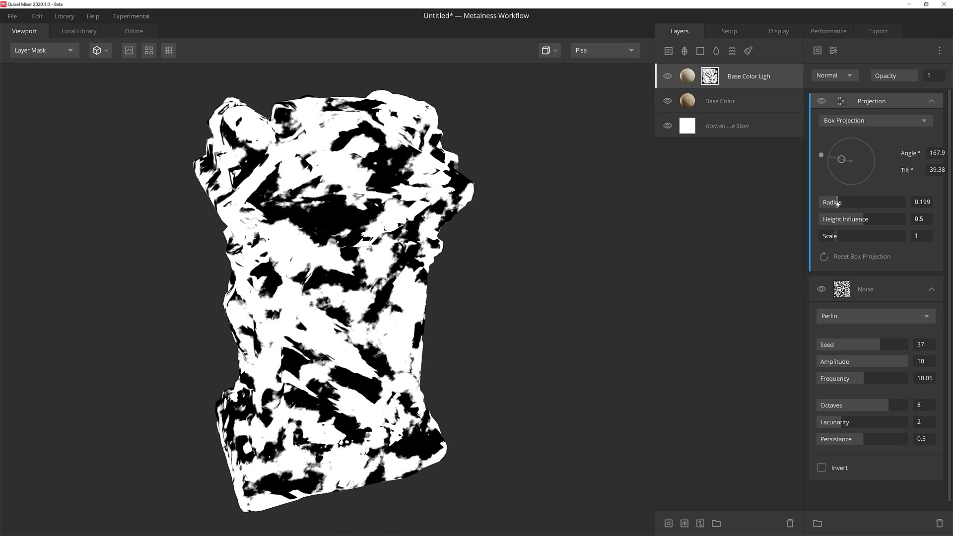
{"action": "left_click_drag", "start_coordinate": [837, 203], "coordinate": [848, 219]}
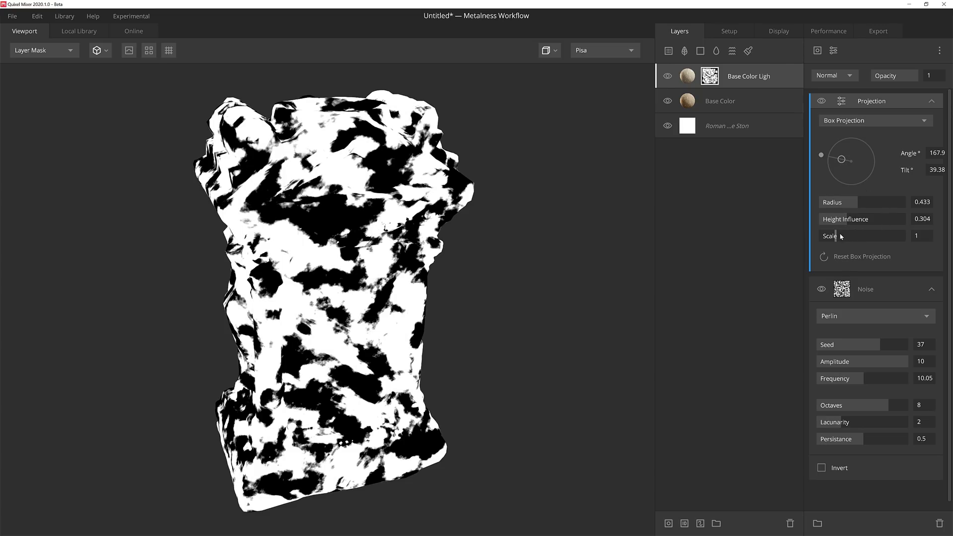
Return from the mask preview to the PBR Metalness view and compare the grave stone with Base Color Light hidden and shown
{"action": "key", "text": "m"}
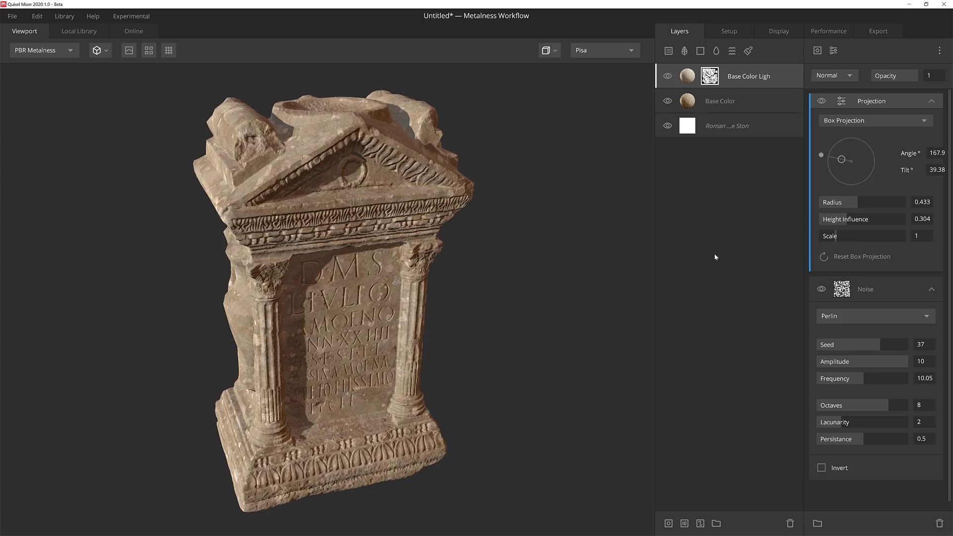
{"action": "left_click_drag", "start_coordinate": [690, 261], "coordinate": [559, 281]}
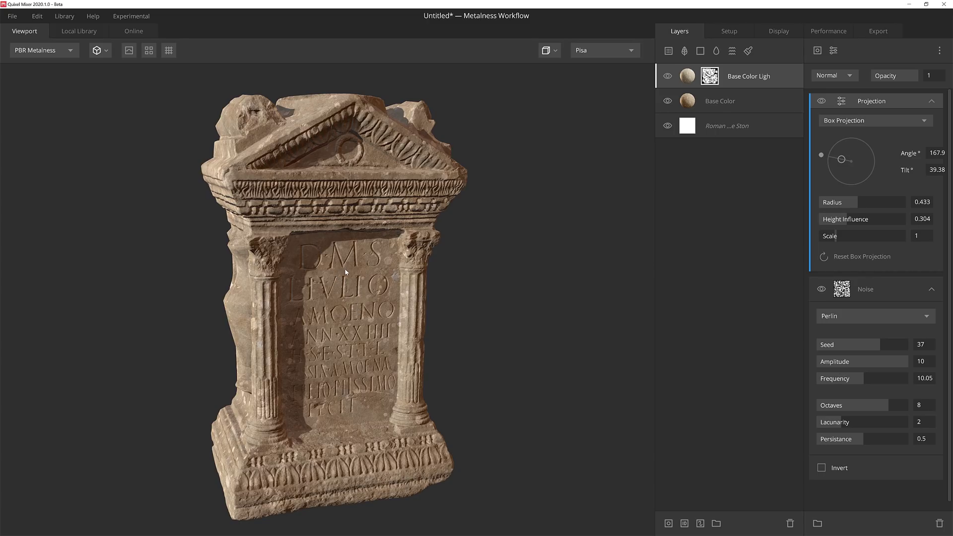
{"action": "left_click", "coordinate": [668, 77]}
{"action": "left_click", "coordinate": [668, 77]}
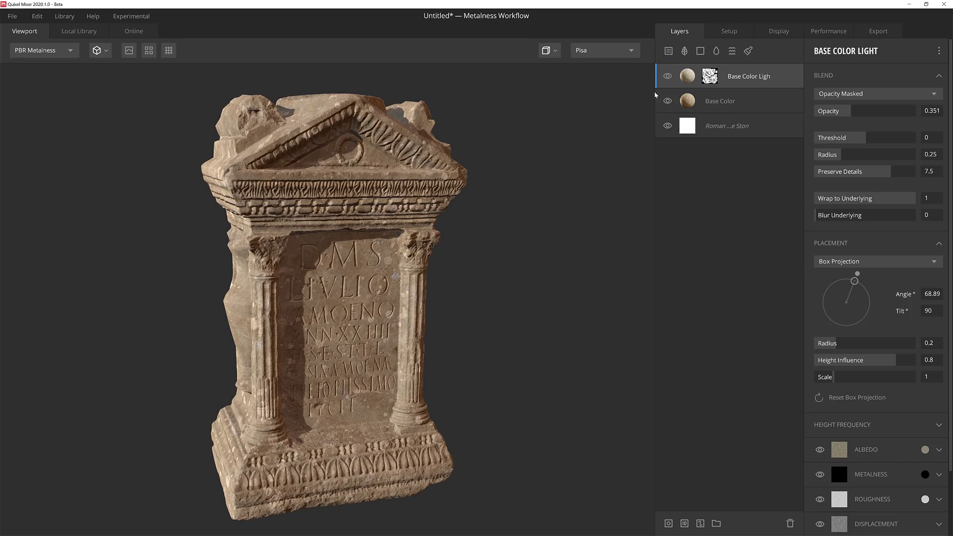
{"action": "mouse_move", "coordinate": [497, 306]}
{"action": "left_mouse_down"}
{"action": "mouse_move", "coordinate": [502, 315]}
{"action": "mouse_move", "coordinate": [500, 303]}
{"action": "mouse_move", "coordinate": [450, 310]}
{"action": "left_mouse_up"}
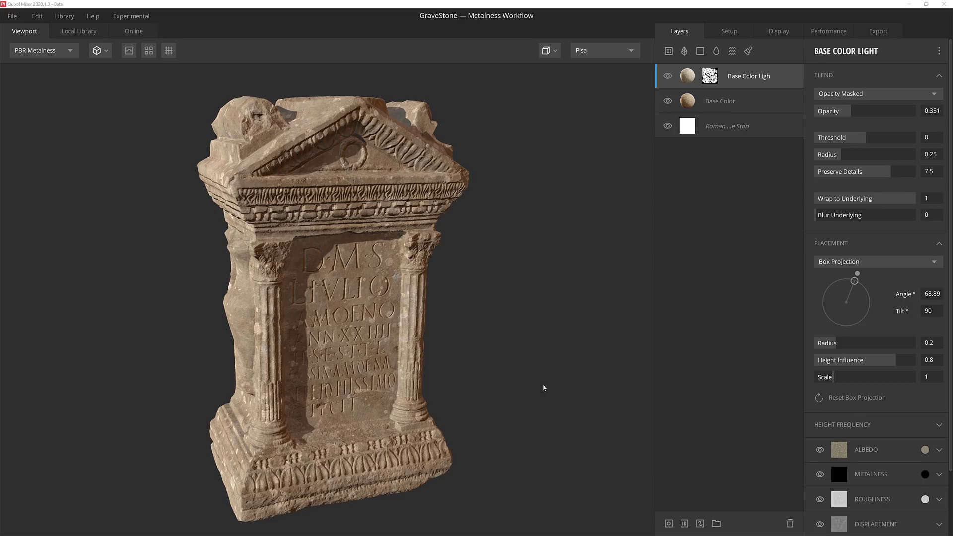
Add the Concrete Floor 2X2 surface as a new top layer and rename it Color Splashes
{"action": "left_click", "coordinate": [669, 51]}
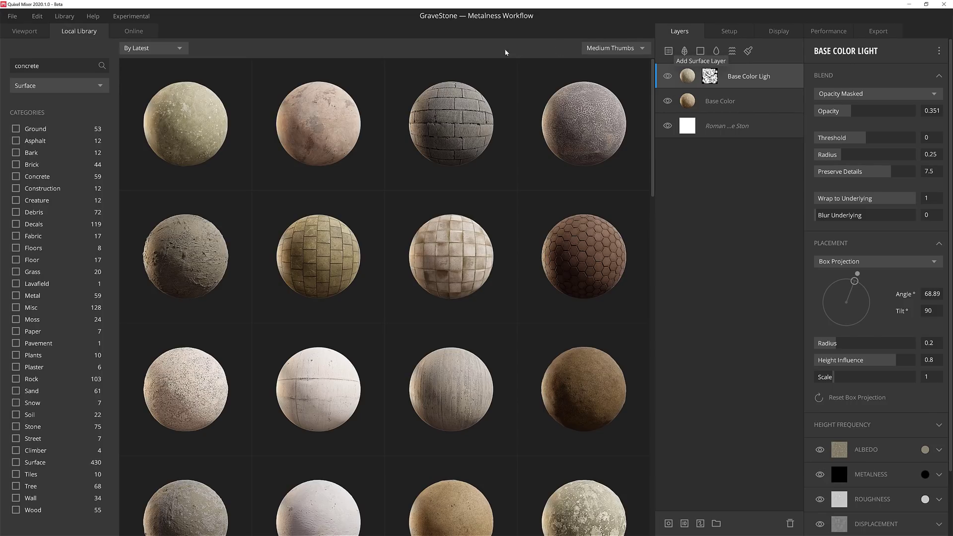
{"action": "left_click", "coordinate": [349, 103]}
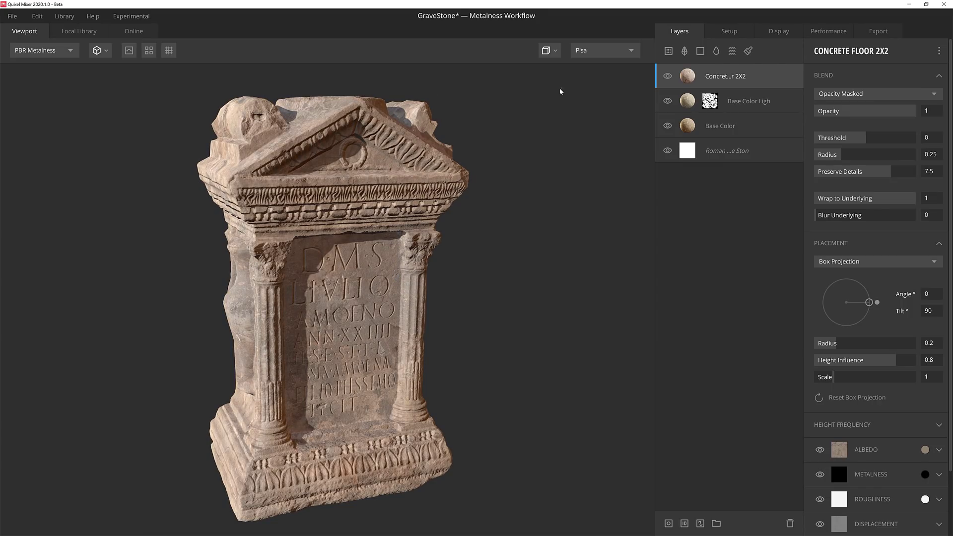
{"action": "double_click", "coordinate": [727, 77]}
{"action": "type", "text": "Color Splashes"}
{"action": "key", "text": "Return"}
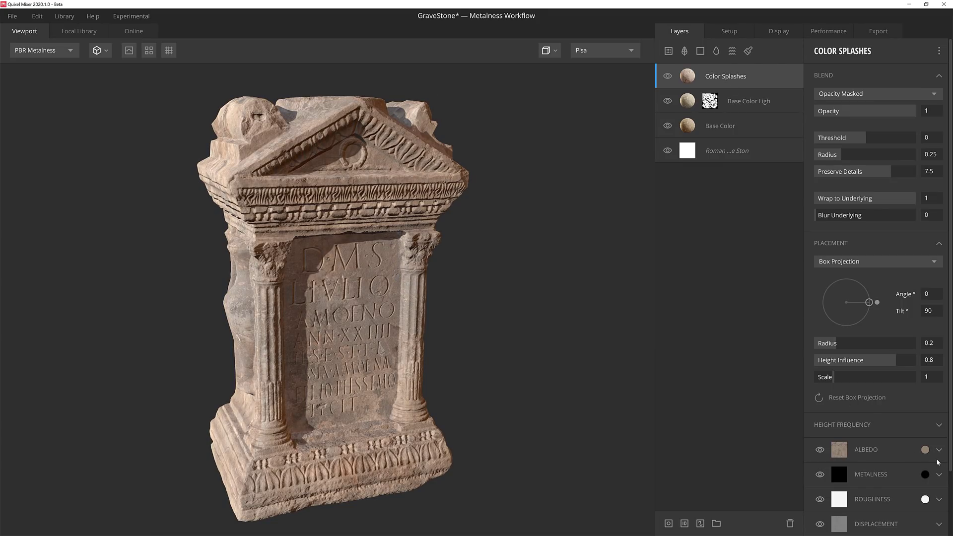
Tint the albedo of the Color Splashes layer with the hex colour 94907D
{"action": "left_click", "coordinate": [924, 449]}
{"action": "left_click", "coordinate": [566, 293]}
{"action": "type", "text": "949"}
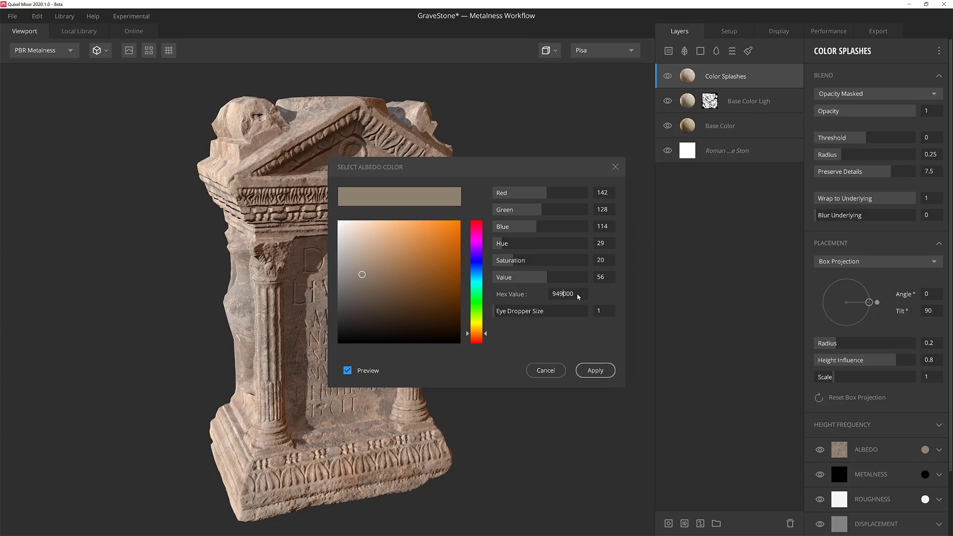
{"action": "type", "text": "07D"}
{"action": "key", "text": "Return"}
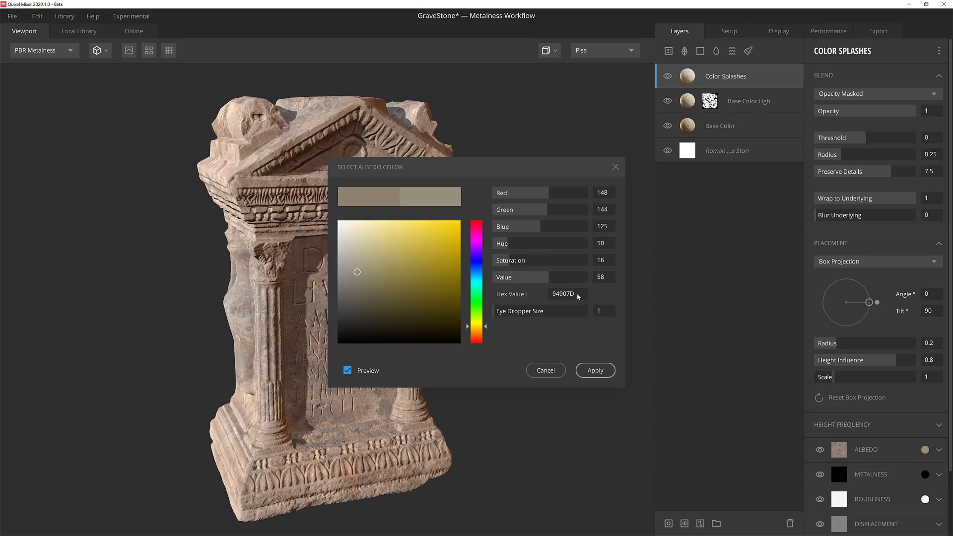
{"action": "left_click", "coordinate": [584, 369]}
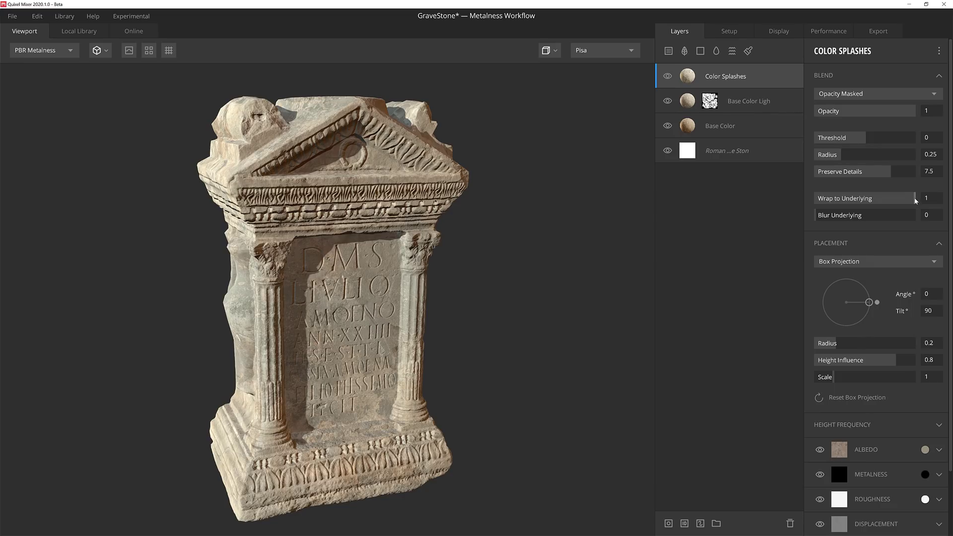
Set the Color Splashes layer's Wrap to Underlying to 0.995 and its box projection scale to 0.125
{"action": "left_click_drag", "start_coordinate": [916, 200], "coordinate": [916, 200]}
{"action": "left_click_drag", "start_coordinate": [836, 377], "coordinate": [817, 377]}
{"action": "left_click", "coordinate": [932, 376]}
{"action": "type", "text": ".125"}
{"action": "key", "text": "Return"}
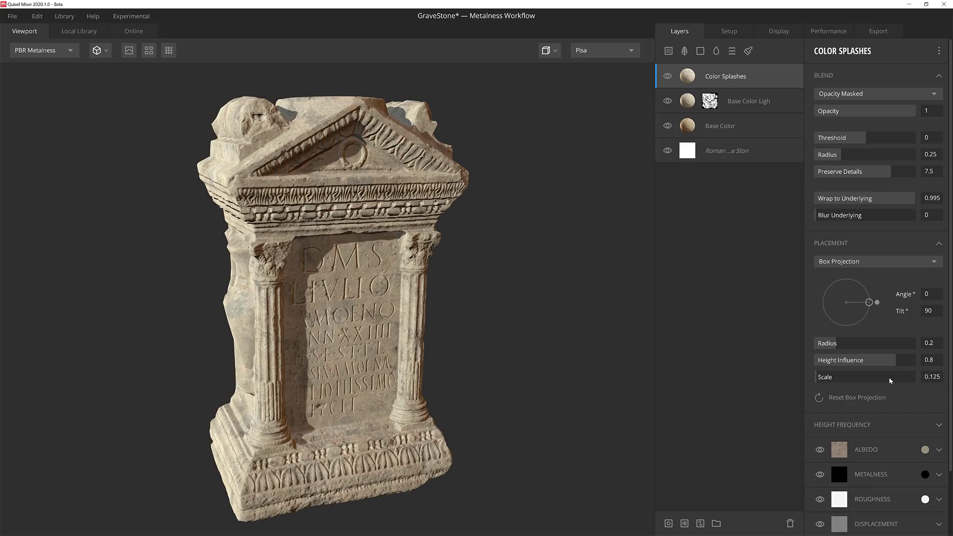
Add a mask stack to Color Splashes containing a Map component sourced from a Library Asset
{"action": "left_click", "coordinate": [667, 525]}
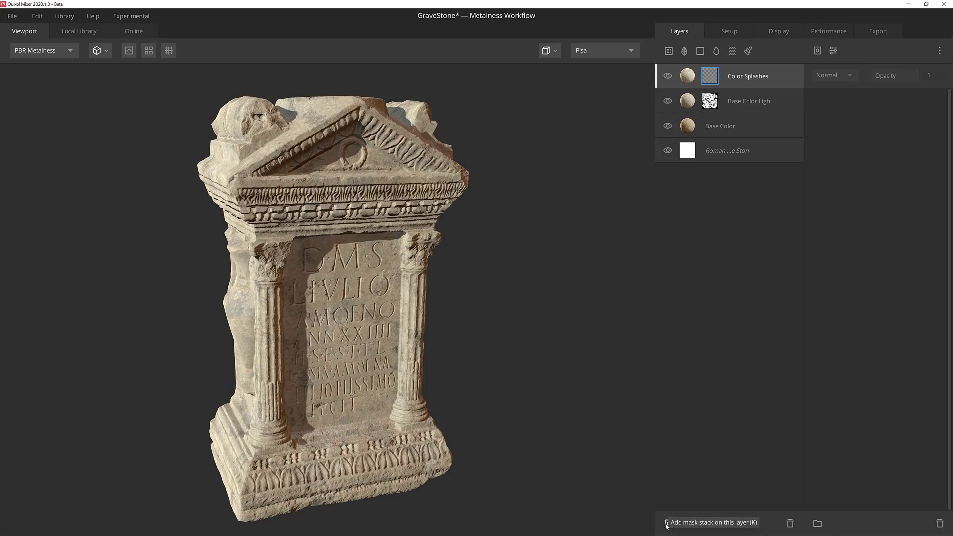
{"action": "left_click", "coordinate": [817, 50]}
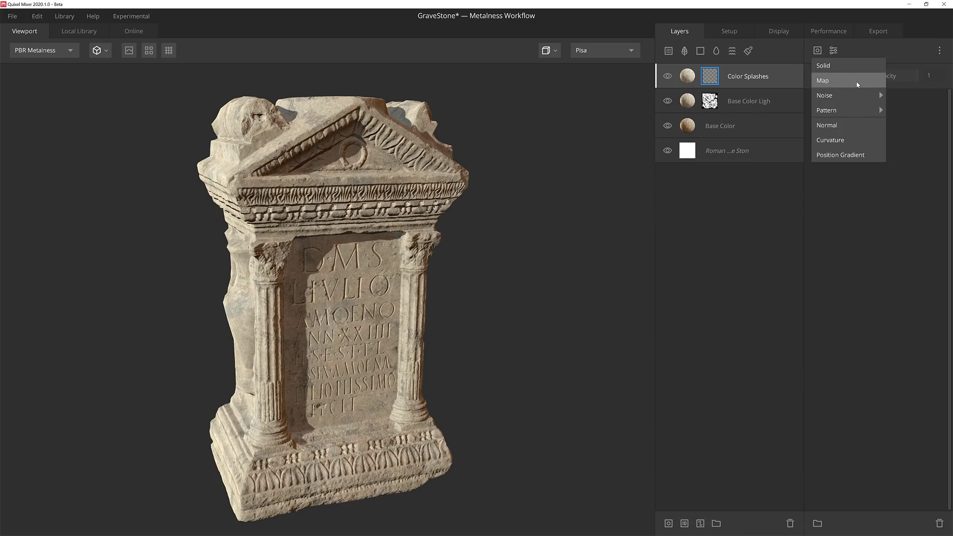
{"action": "left_click", "coordinate": [839, 80]}
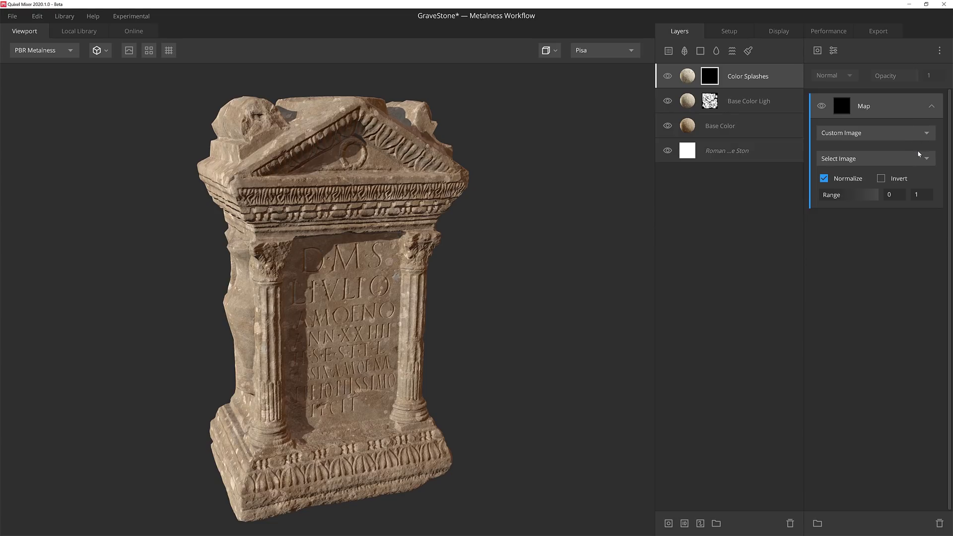
{"action": "left_click", "coordinate": [920, 136]}
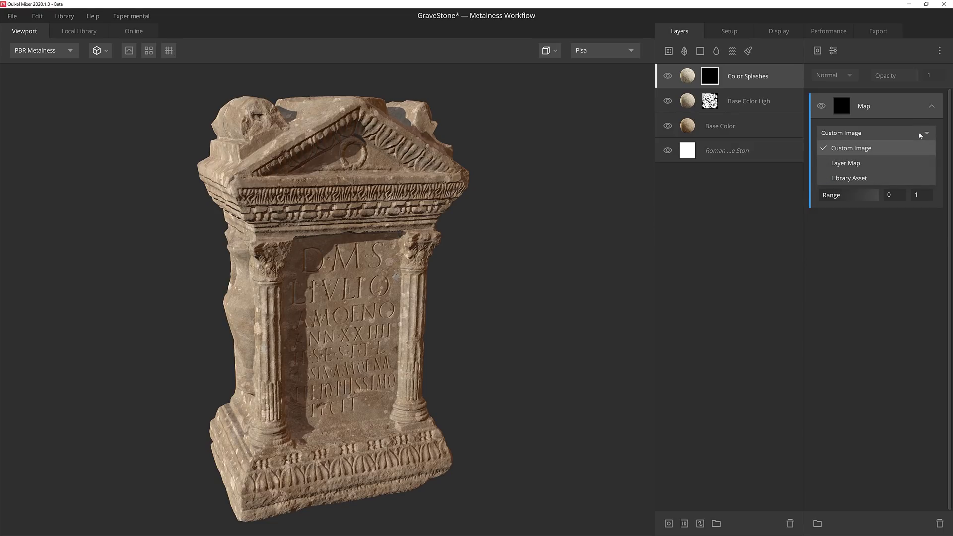
{"action": "left_click", "coordinate": [881, 179]}
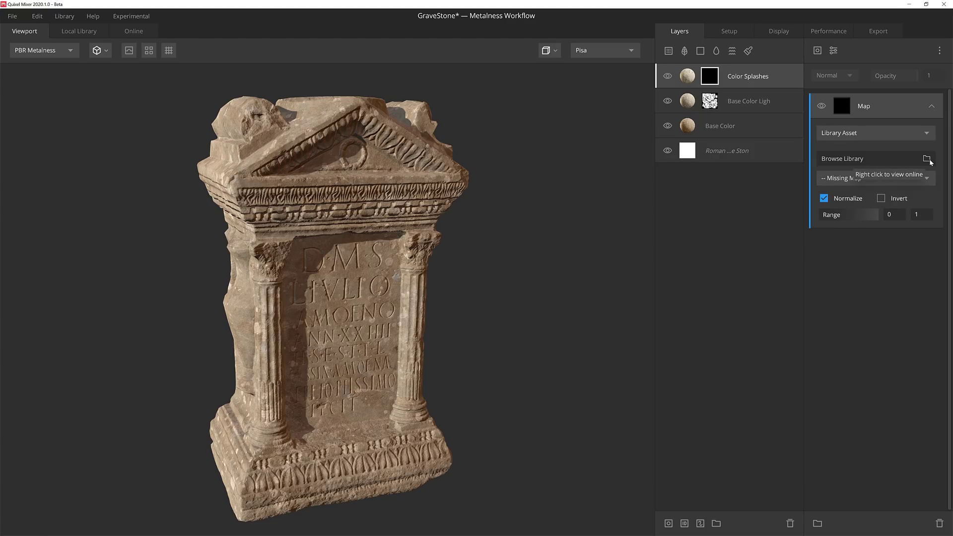
Search the local library for pebble and assign the Beach Pebbles Round surface to the mask's map
{"action": "left_click", "coordinate": [926, 158]}
{"action": "left_click", "coordinate": [64, 64]}
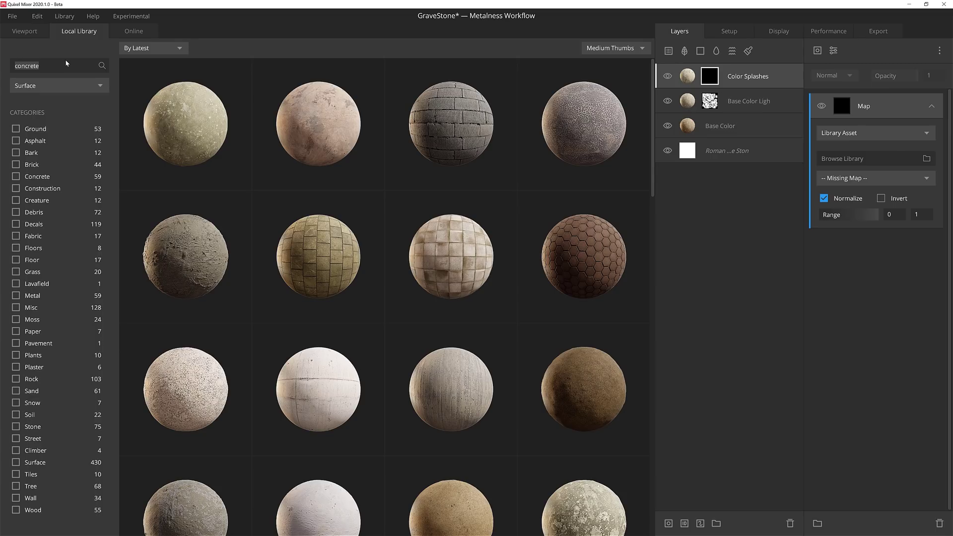
{"action": "type", "text": "pebble"}
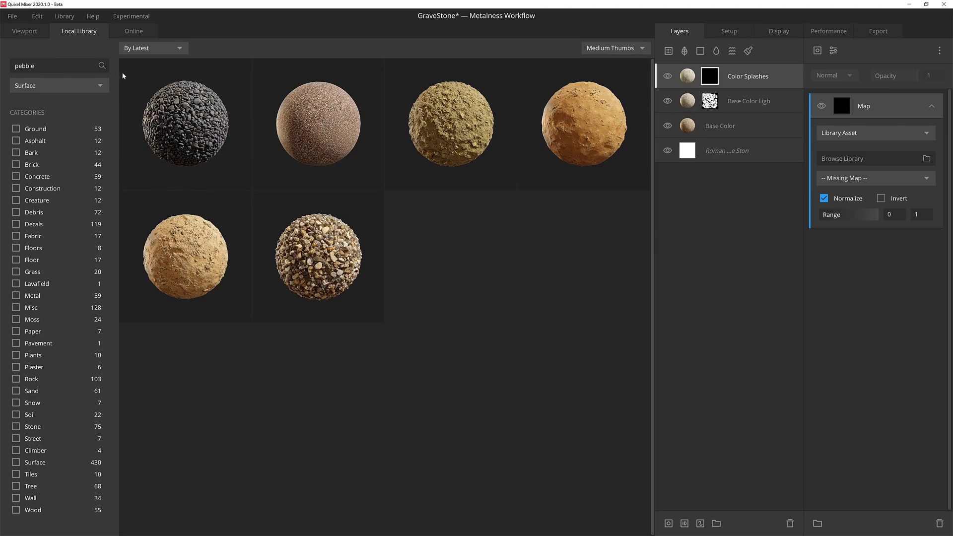
{"action": "left_click", "coordinate": [184, 115]}
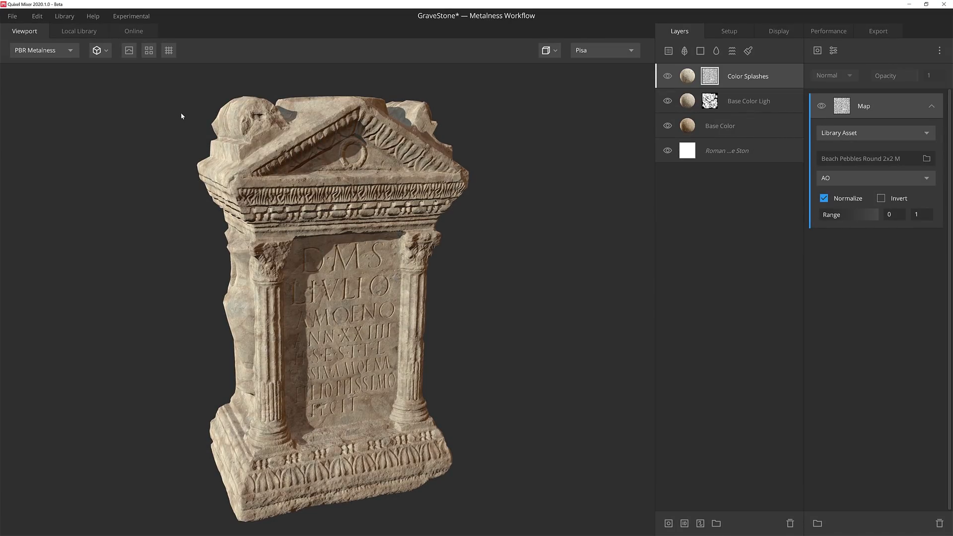
Preview the layer mask, use the pebbles' Displacement map and narrow its range to about 0.664–0.828
{"action": "key", "text": "m"}
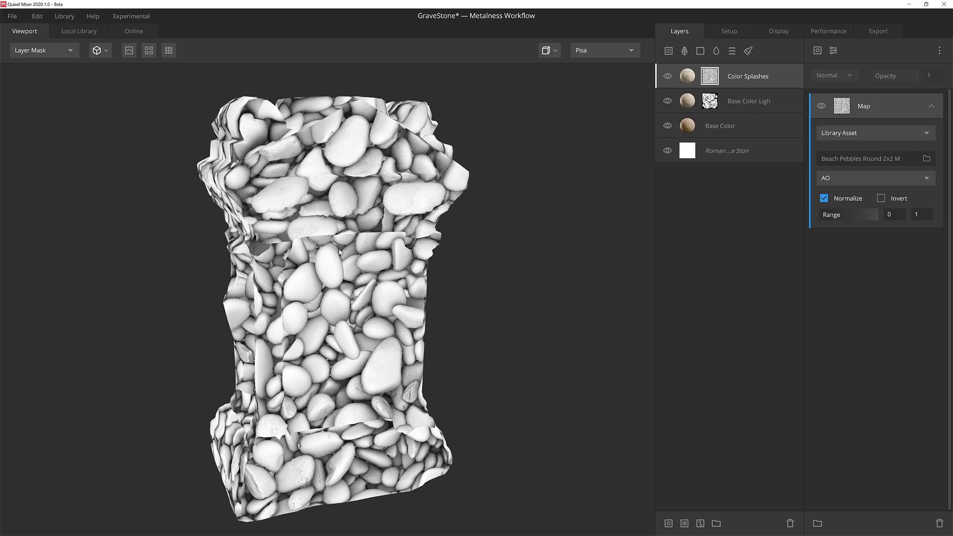
{"action": "left_click", "coordinate": [881, 198]}
{"action": "left_click", "coordinate": [882, 198]}
{"action": "left_click", "coordinate": [904, 177]}
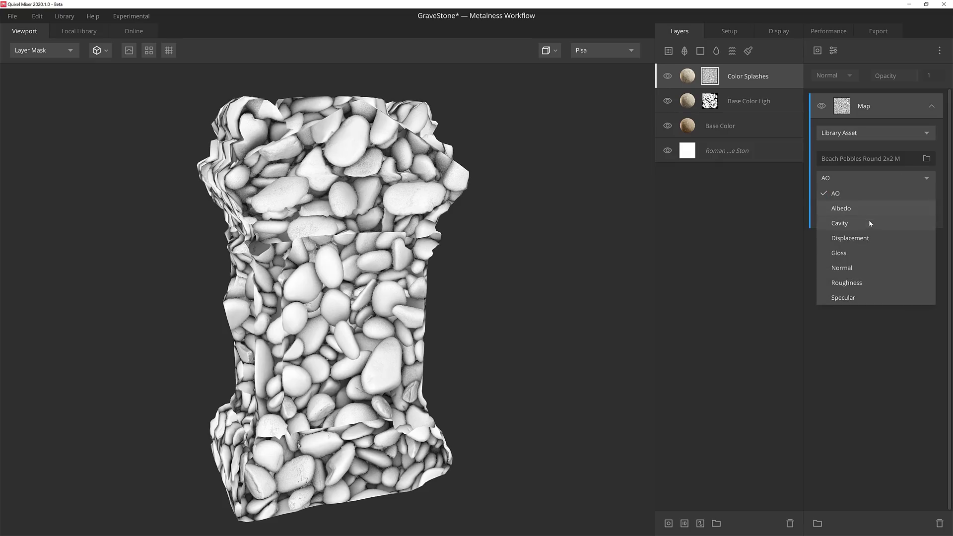
{"action": "left_click", "coordinate": [868, 238]}
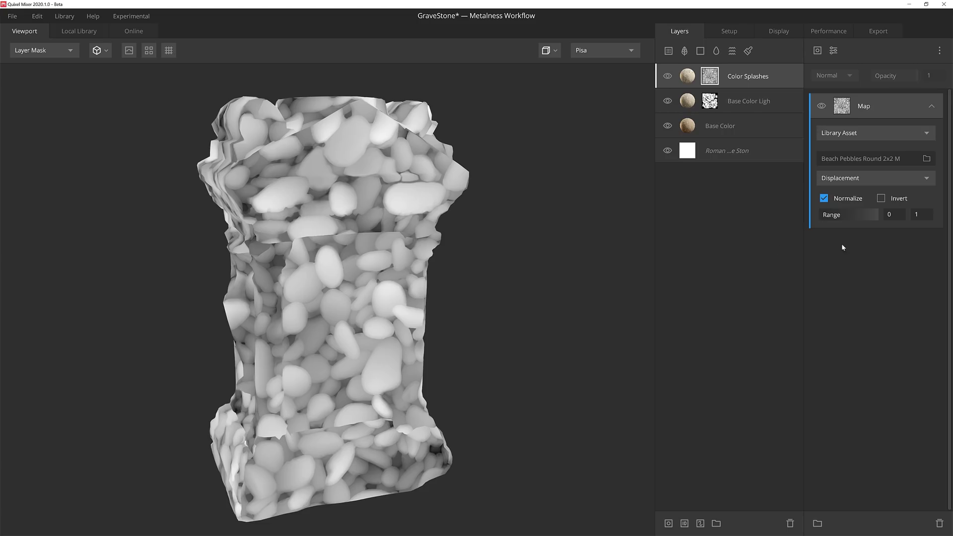
{"action": "left_click_drag", "start_coordinate": [822, 217], "coordinate": [869, 215]}
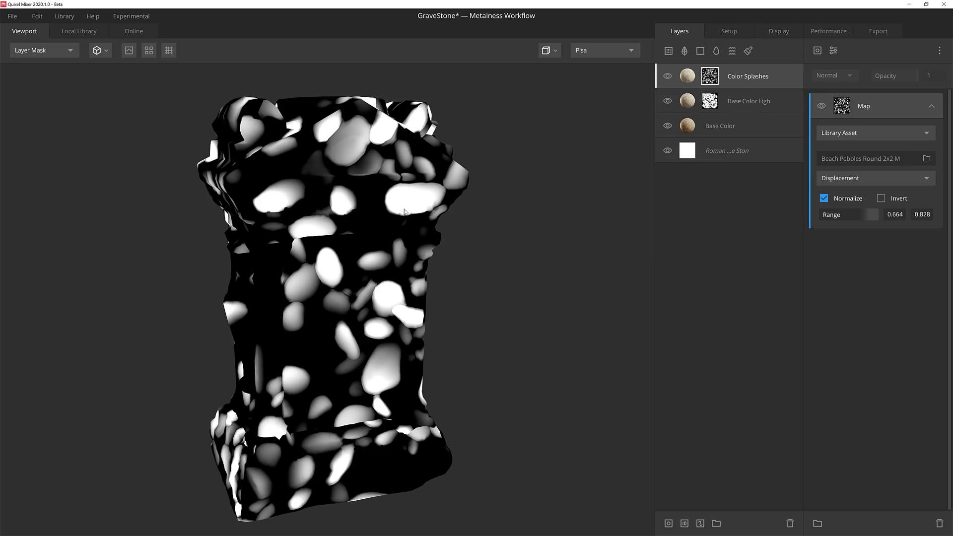
Add a Projection modifier above the map, using Box Projection with radius 0.386, height influence 0 and scale 1.017
{"action": "left_click", "coordinate": [834, 50]}
{"action": "left_click", "coordinate": [866, 214]}
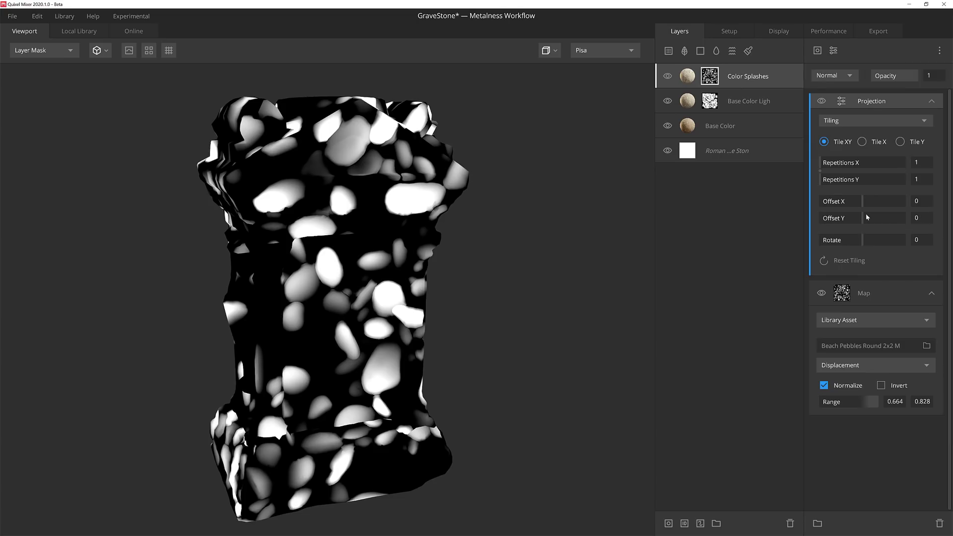
{"action": "left_click", "coordinate": [862, 119]}
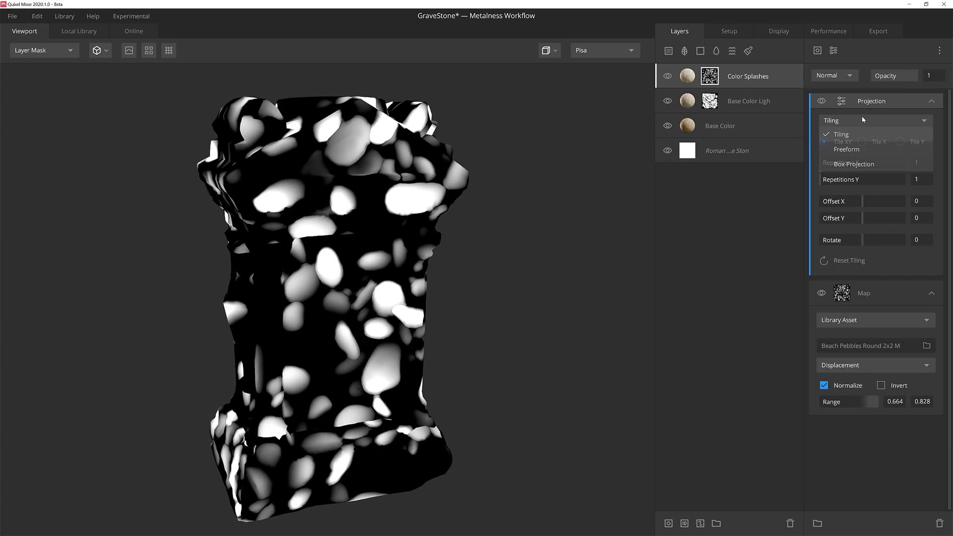
{"action": "left_click", "coordinate": [854, 166]}
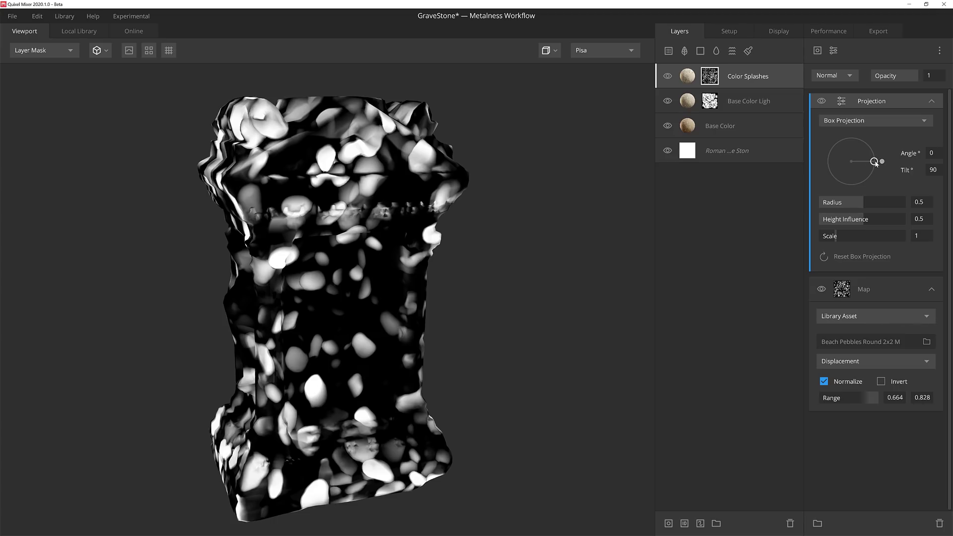
{"action": "left_click_drag", "start_coordinate": [864, 203], "coordinate": [837, 239]}
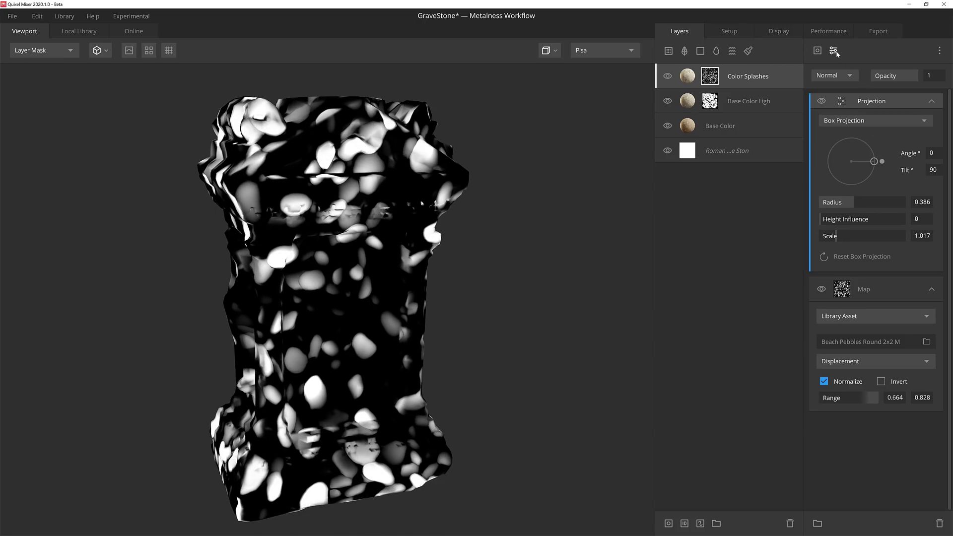
Add an inverted Worley 2 noise to the mask with seed 52, amplitude 3.757, frequency 18.50, octaves 8, lacunarity 2.765 and persistence 0.384
{"action": "left_click", "coordinate": [817, 51]}
{"action": "mouse_move", "coordinate": [839, 95]}
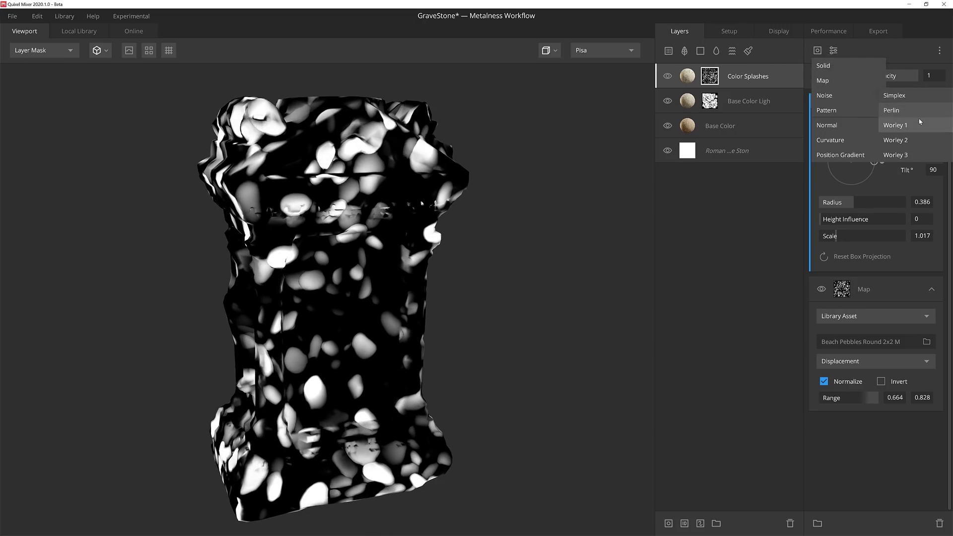
{"action": "left_click", "coordinate": [917, 139]}
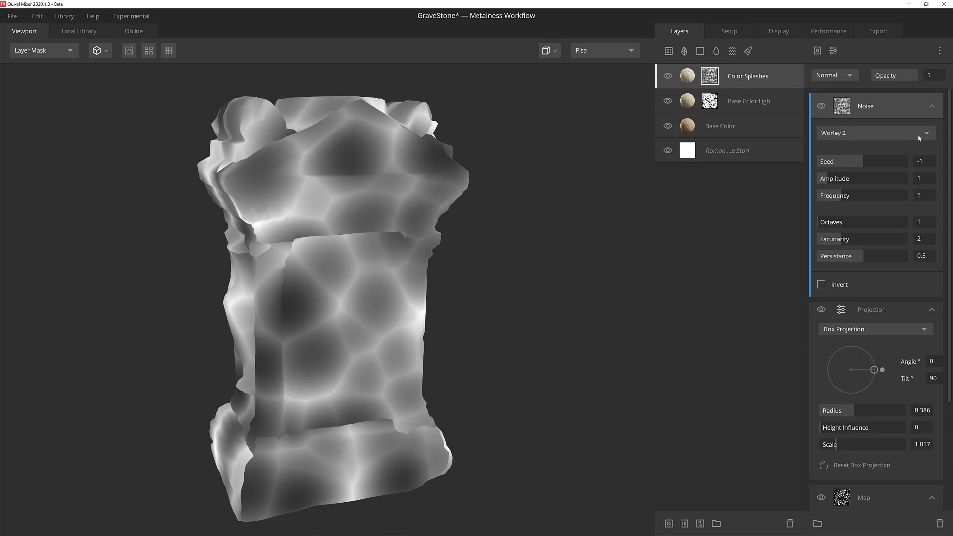
{"action": "left_click_drag", "start_coordinate": [874, 162], "coordinate": [886, 162]}
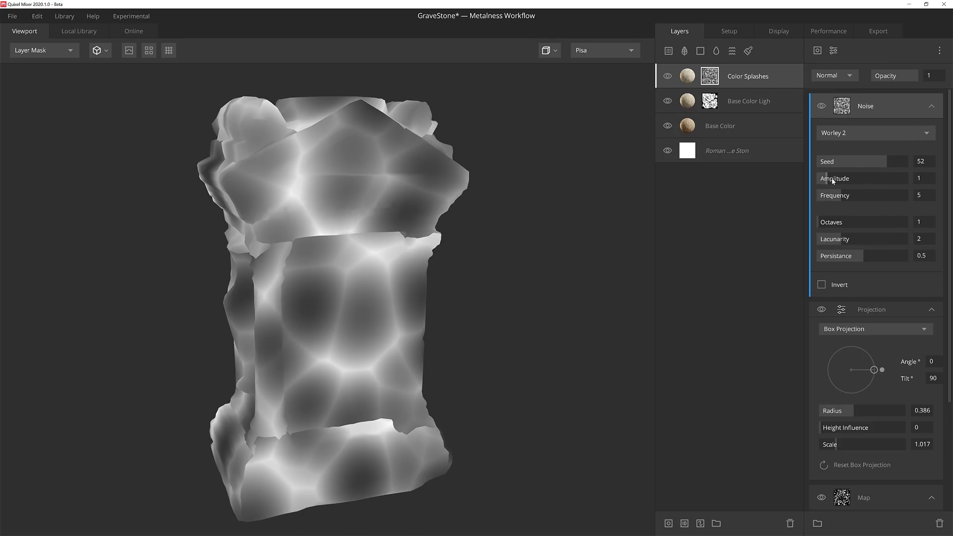
{"action": "left_click_drag", "start_coordinate": [826, 178], "coordinate": [902, 194]}
{"action": "left_click_drag", "start_coordinate": [820, 221], "coordinate": [852, 254]}
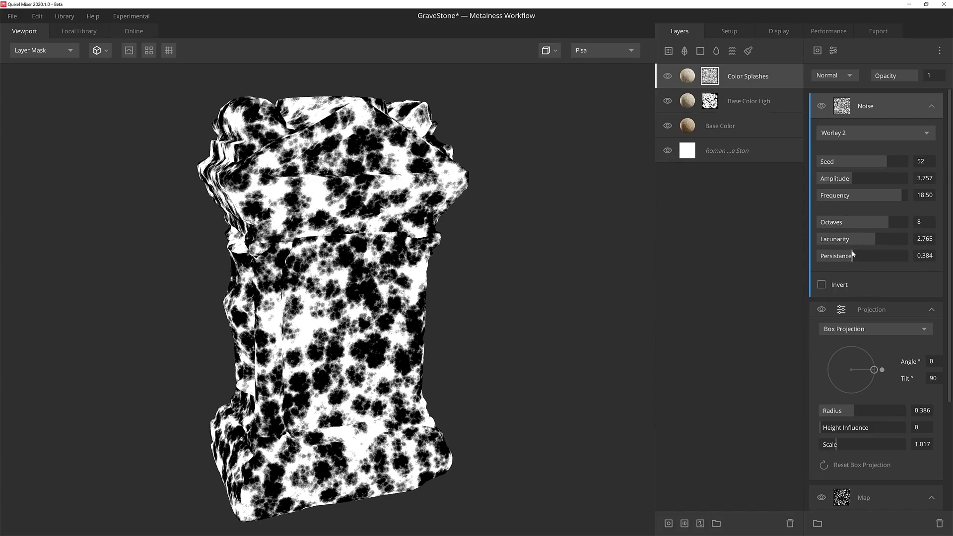
{"action": "left_click", "coordinate": [822, 285]}
Blend the Worley noise over the pebble mask with Multiply and compare the mask with the noise hidden and shown
{"action": "left_click", "coordinate": [834, 75]}
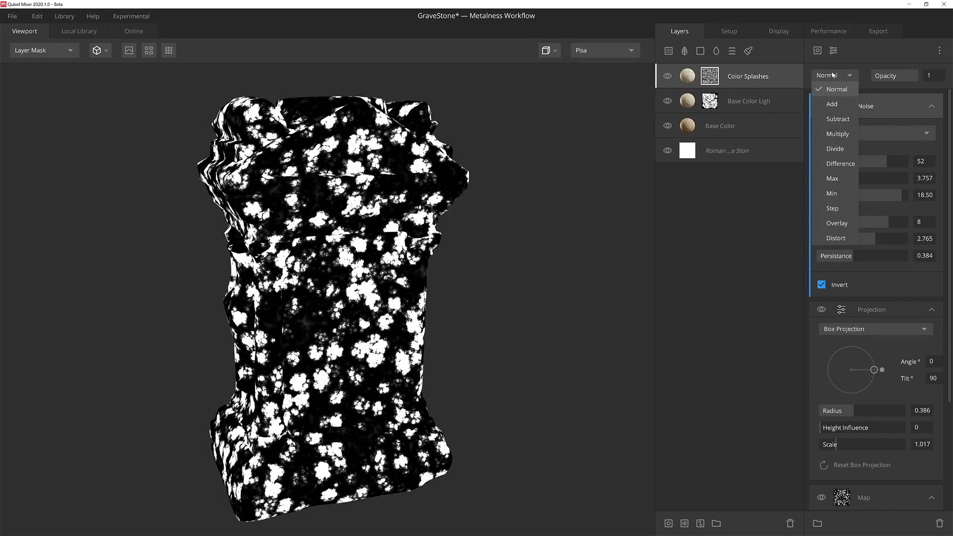
{"action": "left_click", "coordinate": [839, 135]}
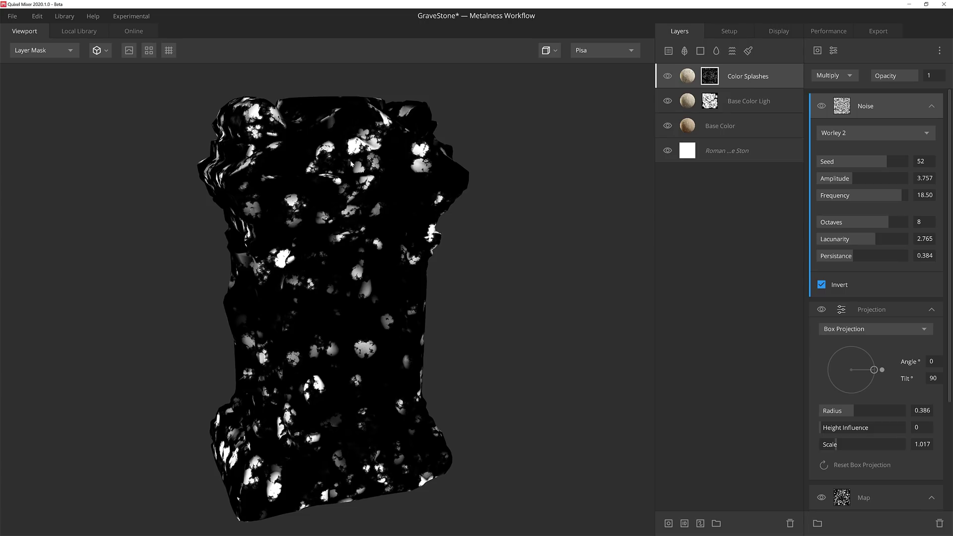
{"action": "left_click", "coordinate": [822, 106]}
{"action": "left_click", "coordinate": [821, 107]}
Add a Gradient Remap modifier above the noise with range 0.31–0.567, repeat 0 and curve -0.227
{"action": "left_click", "coordinate": [833, 53]}
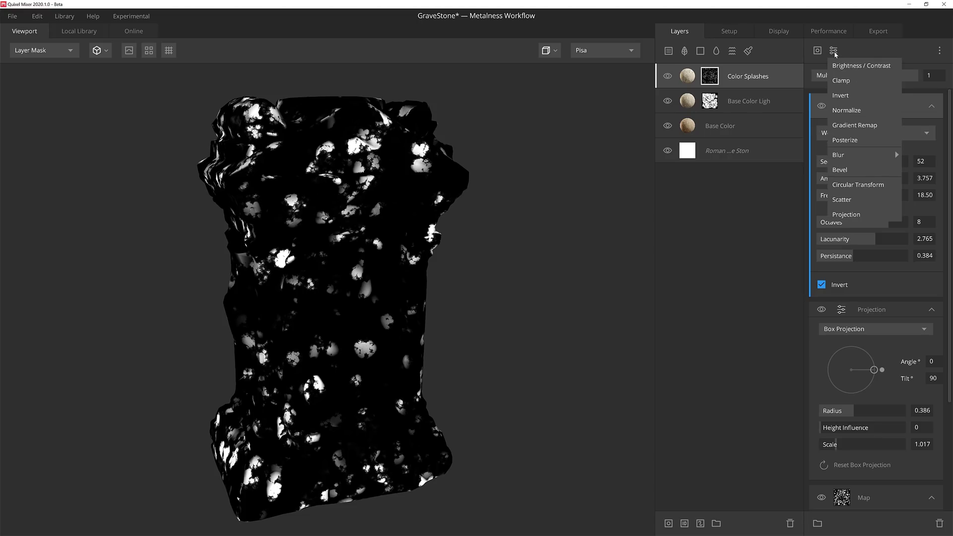
{"action": "left_click", "coordinate": [859, 121]}
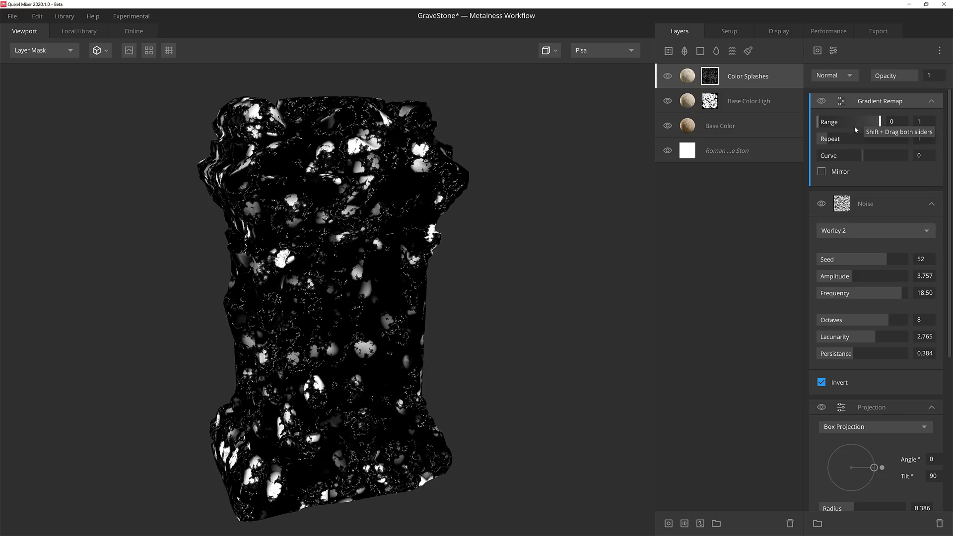
{"action": "left_click_drag", "start_coordinate": [827, 142], "coordinate": [838, 122]}
{"action": "mouse_move", "coordinate": [860, 155]}
{"action": "left_mouse_down"}
{"action": "mouse_move", "coordinate": [816, 157]}
{"action": "mouse_move", "coordinate": [861, 156]}
{"action": "mouse_move", "coordinate": [853, 156]}
{"action": "left_mouse_up"}
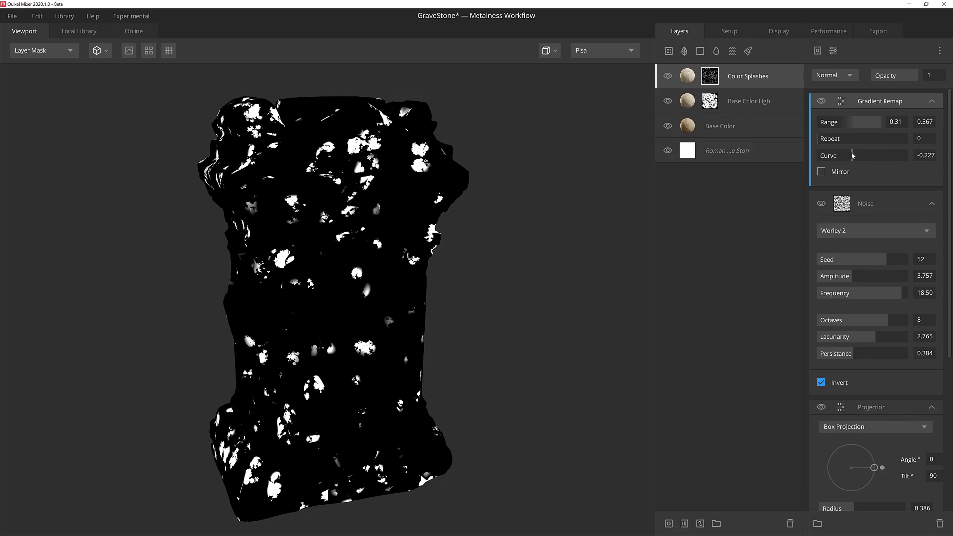
Add a Normal component to the mask stack with tilt 0° and its range narrowed to about 0.603–0.69
{"action": "left_click", "coordinate": [817, 50]}
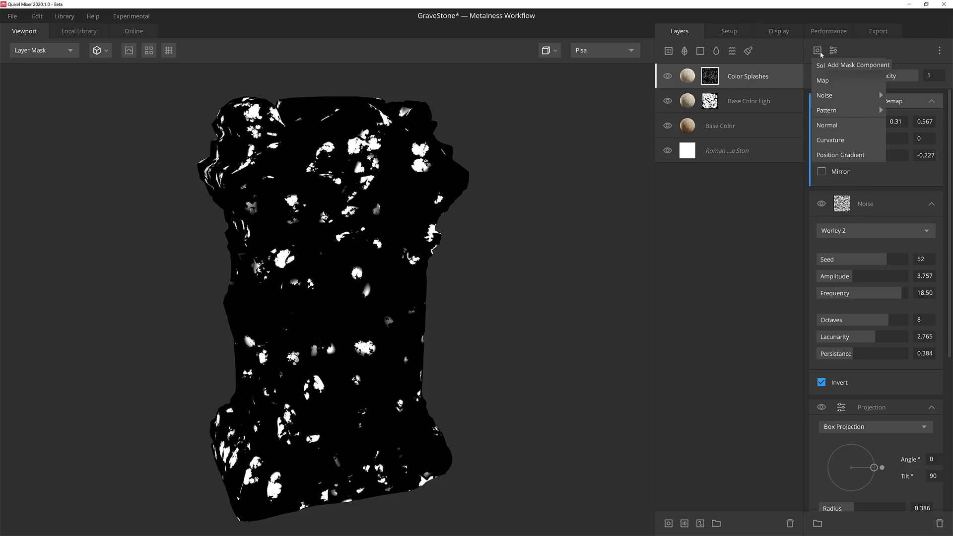
{"action": "left_click", "coordinate": [836, 128]}
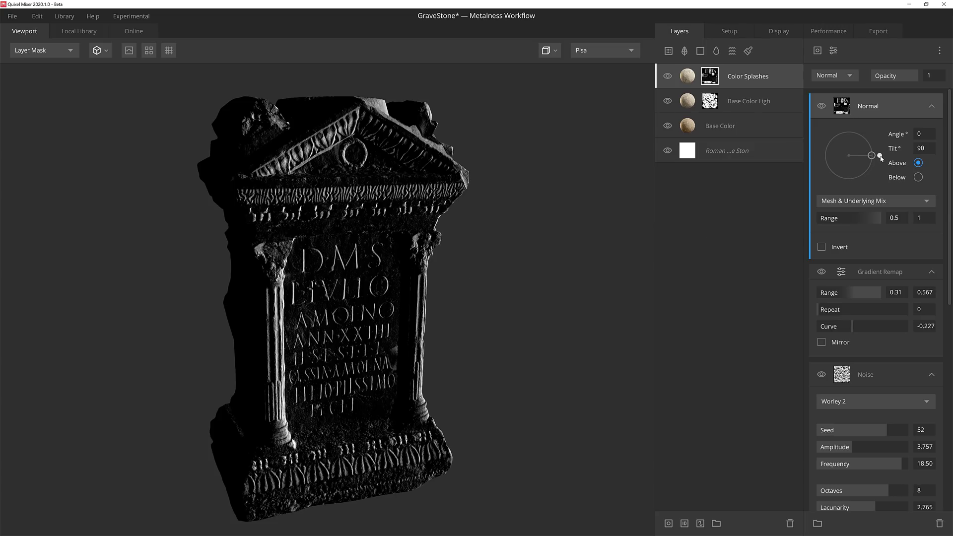
{"action": "left_click_drag", "start_coordinate": [879, 157], "coordinate": [848, 155]}
{"action": "left_click_drag", "start_coordinate": [489, 209], "coordinate": [511, 215]}
{"action": "left_click_drag", "start_coordinate": [849, 219], "coordinate": [862, 223]}
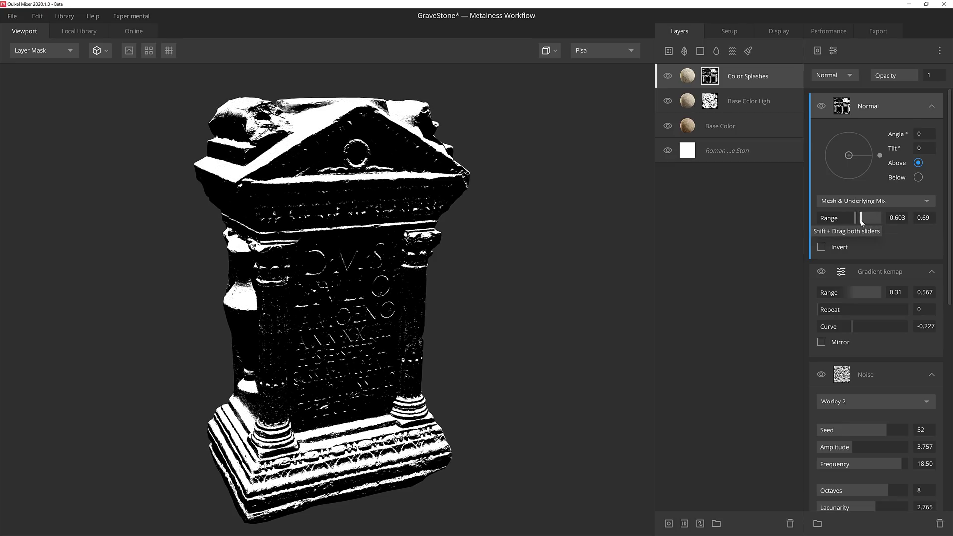
Blend the Normal component over the Color Splashes mask with Multiply at 0.758 opacity
{"action": "left_click", "coordinate": [829, 75]}
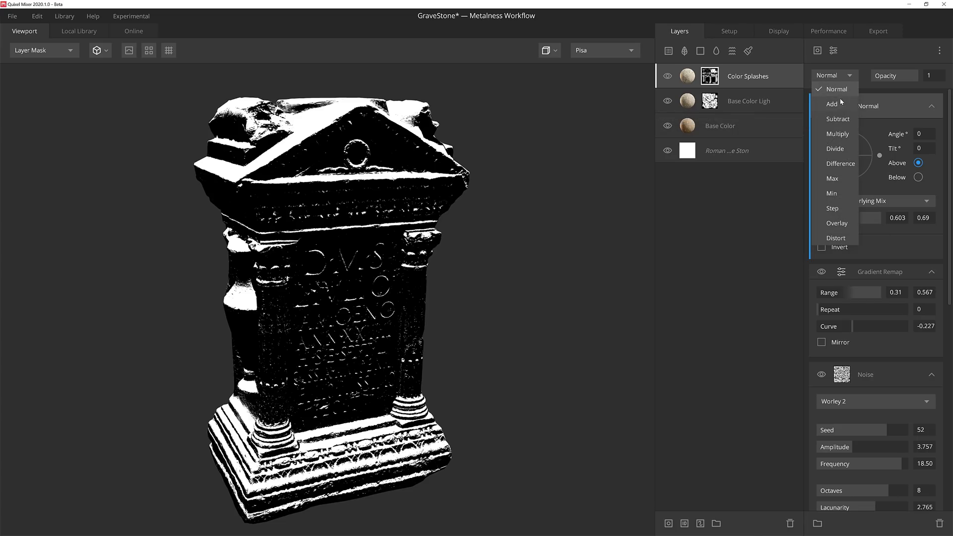
{"action": "left_click", "coordinate": [841, 134]}
{"action": "left_click_drag", "start_coordinate": [409, 204], "coordinate": [353, 86]}
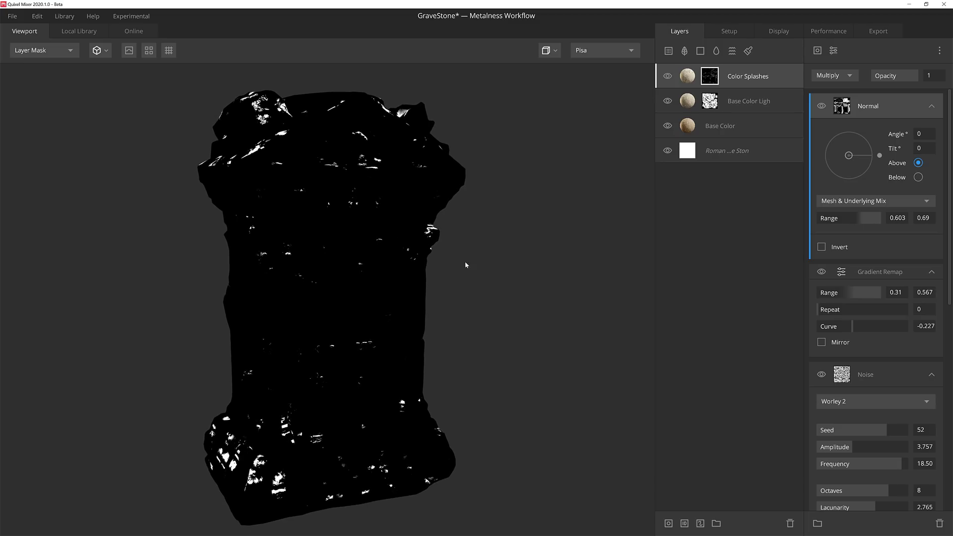
{"action": "left_click_drag", "start_coordinate": [912, 76], "coordinate": [909, 77]}
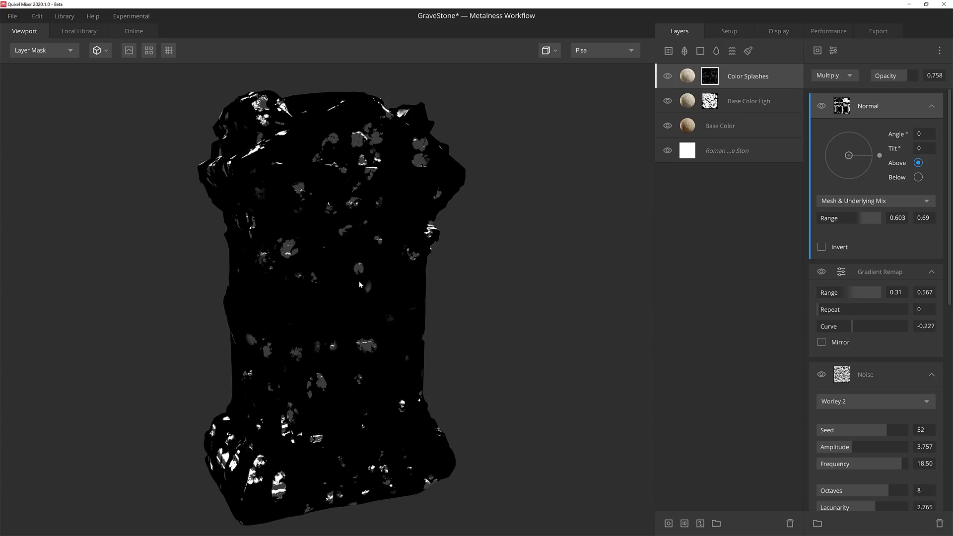
Add a Gradient Remap above the Normal component with range 0–0.437 and repeat 2, blended with Overlay
{"action": "left_click", "coordinate": [833, 50]}
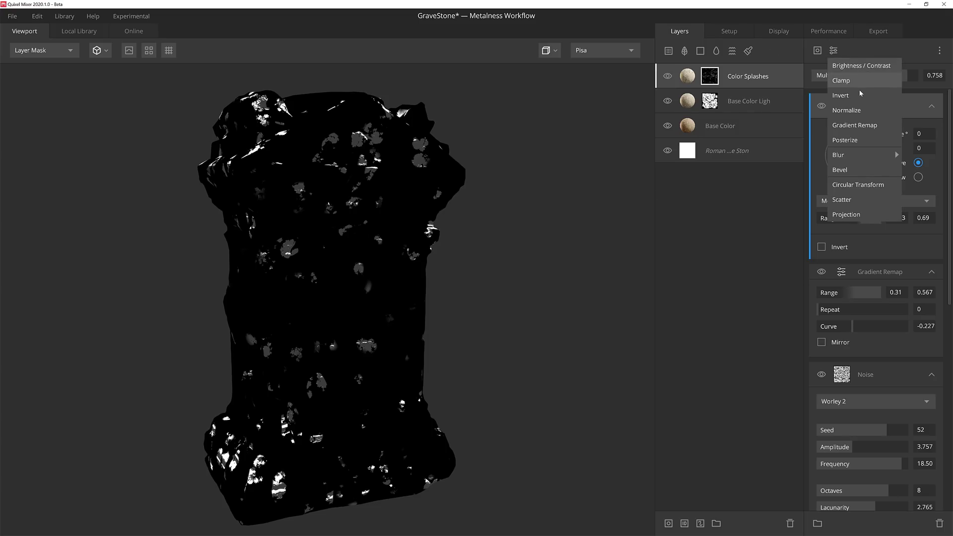
{"action": "left_click", "coordinate": [869, 126]}
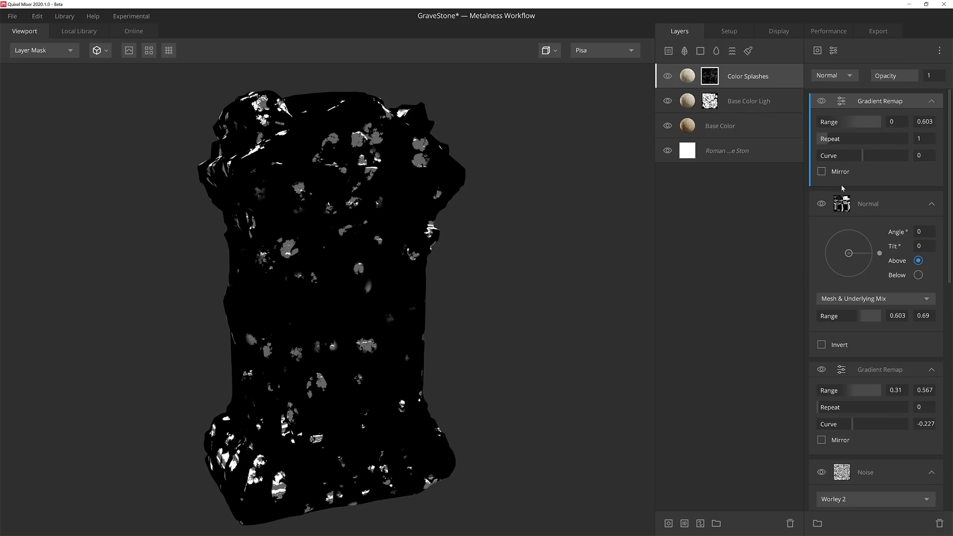
{"action": "left_click_drag", "start_coordinate": [880, 121], "coordinate": [833, 141]}
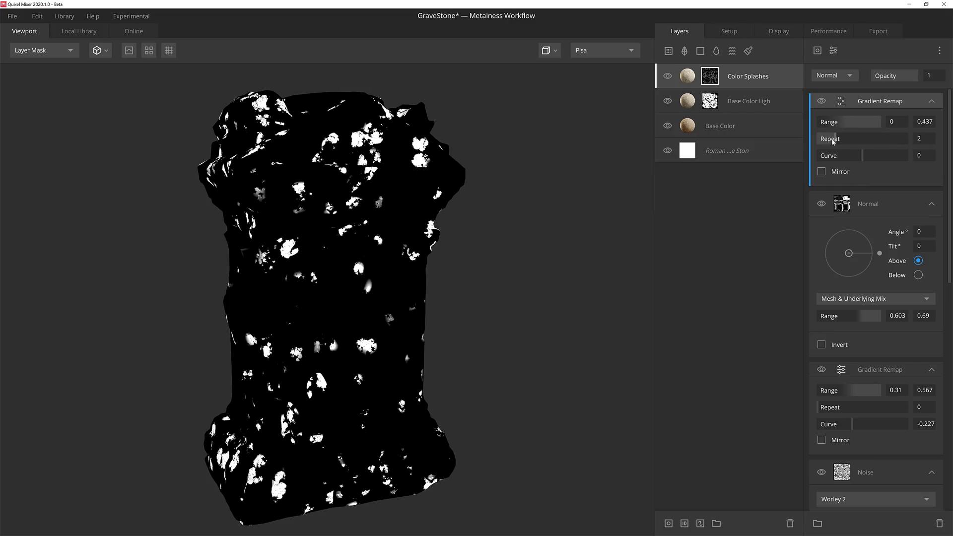
{"action": "left_click", "coordinate": [847, 80]}
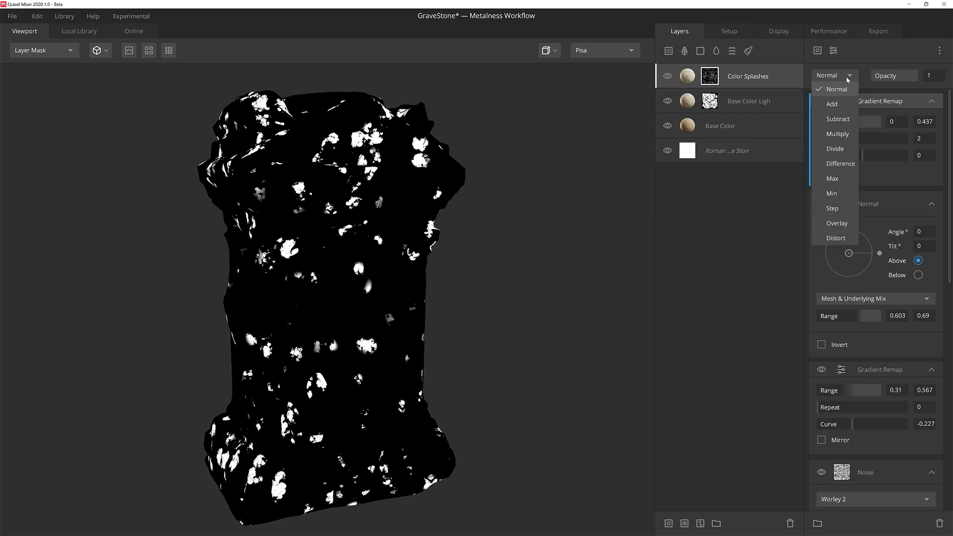
{"action": "left_click", "coordinate": [842, 225]}
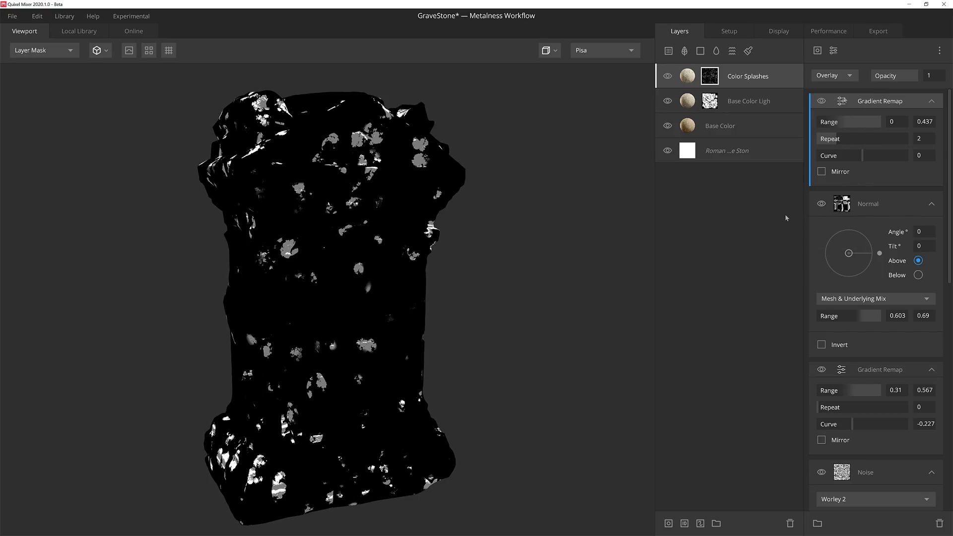
Add a Perlin noise with seed 85 on top of the mask stack, blended with Distort at 0.318 intensity
{"action": "left_click", "coordinate": [834, 51]}
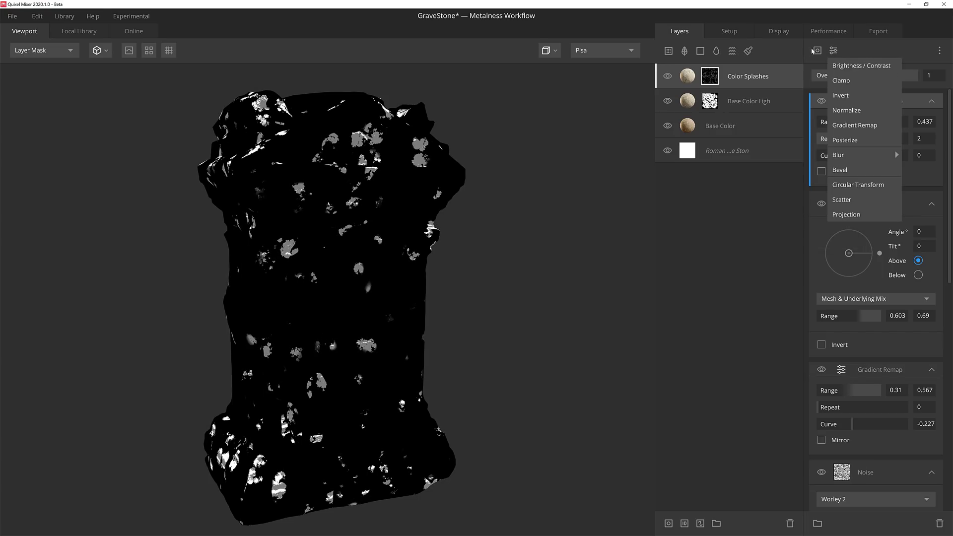
{"action": "left_click", "coordinate": [817, 51]}
{"action": "mouse_move", "coordinate": [844, 94]}
{"action": "left_click", "coordinate": [896, 104]}
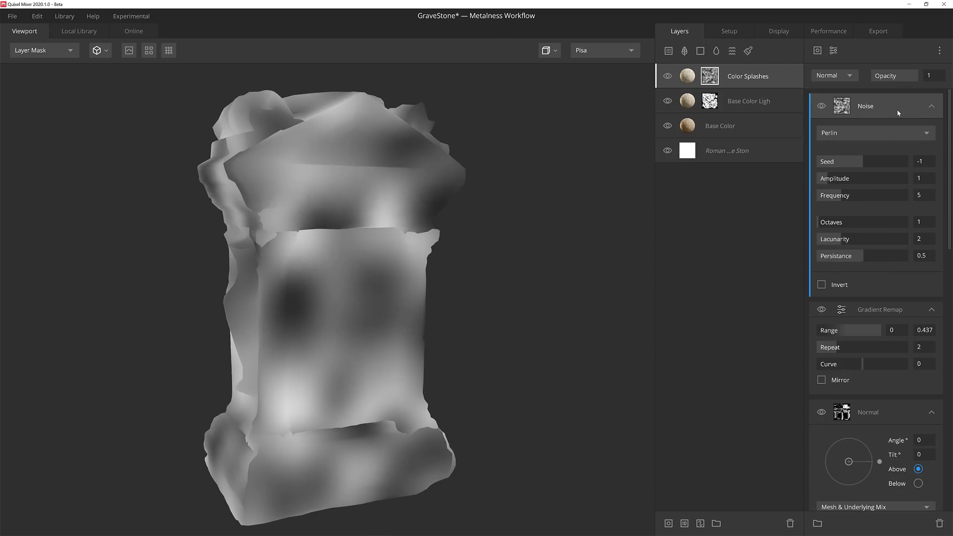
{"action": "left_click_drag", "start_coordinate": [863, 161], "coordinate": [901, 160]}
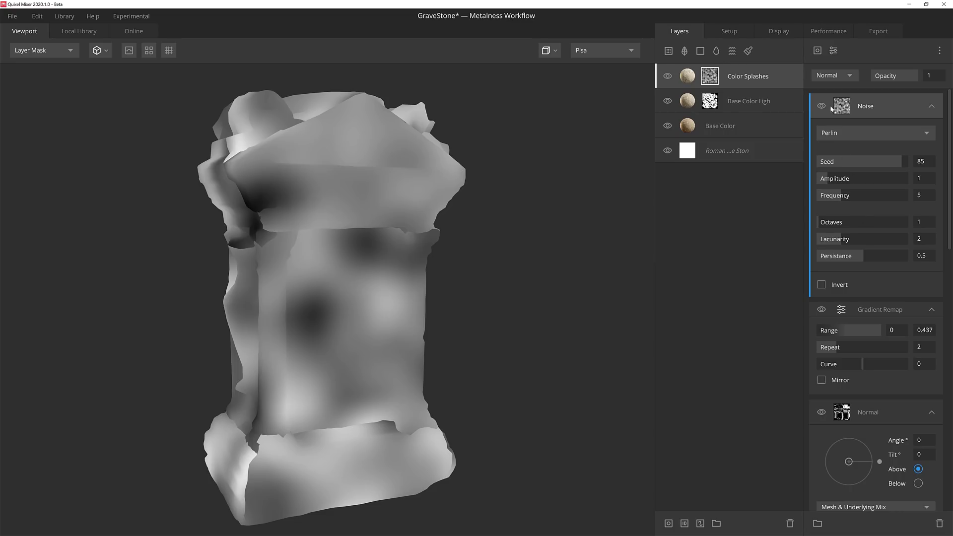
{"action": "left_click", "coordinate": [834, 76]}
{"action": "left_click", "coordinate": [835, 239]}
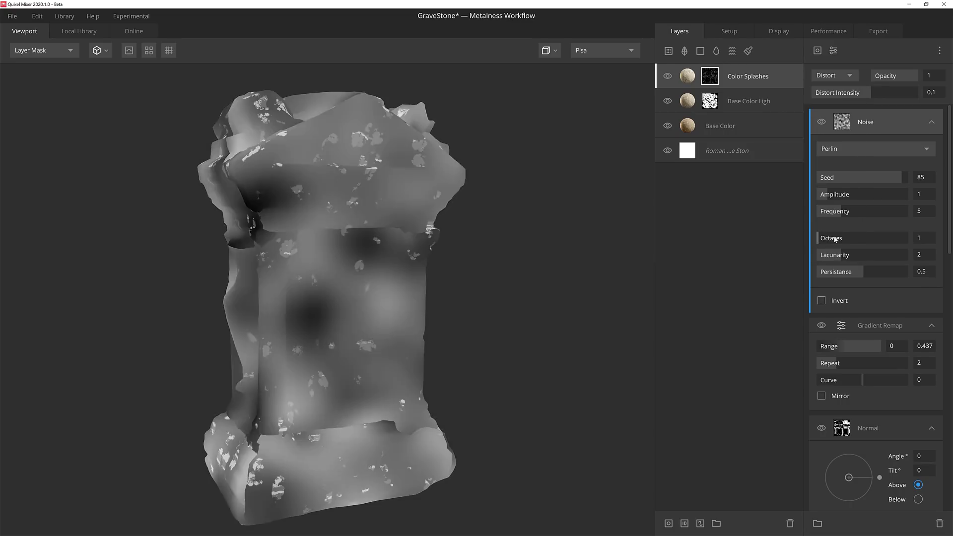
{"action": "mouse_move", "coordinate": [871, 96]}
{"action": "left_mouse_down"}
{"action": "mouse_move", "coordinate": [917, 93]}
{"action": "mouse_move", "coordinate": [838, 93]}
{"action": "mouse_move", "coordinate": [882, 98]}
{"action": "left_mouse_up"}
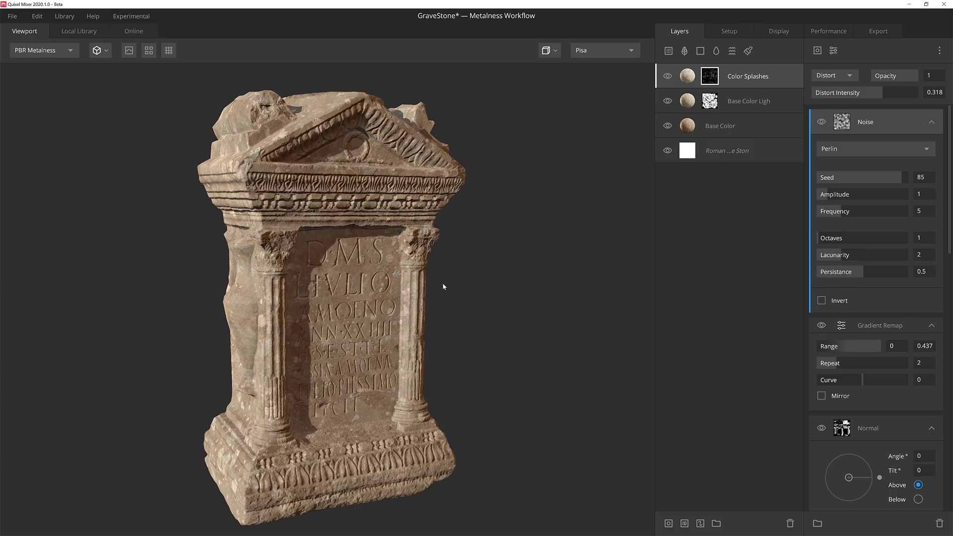
Compare the grave stone's side and base with the Color Splashes layer hidden and shown
{"action": "left_click_drag", "start_coordinate": [443, 287], "coordinate": [458, 314]}
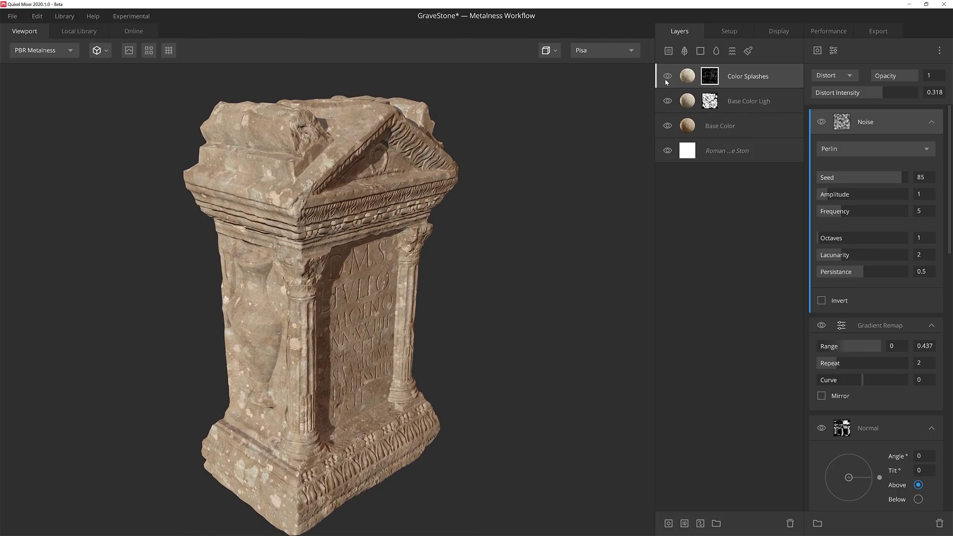
{"action": "left_click", "coordinate": [666, 80]}
{"action": "left_click_drag", "start_coordinate": [617, 144], "coordinate": [559, 197]}
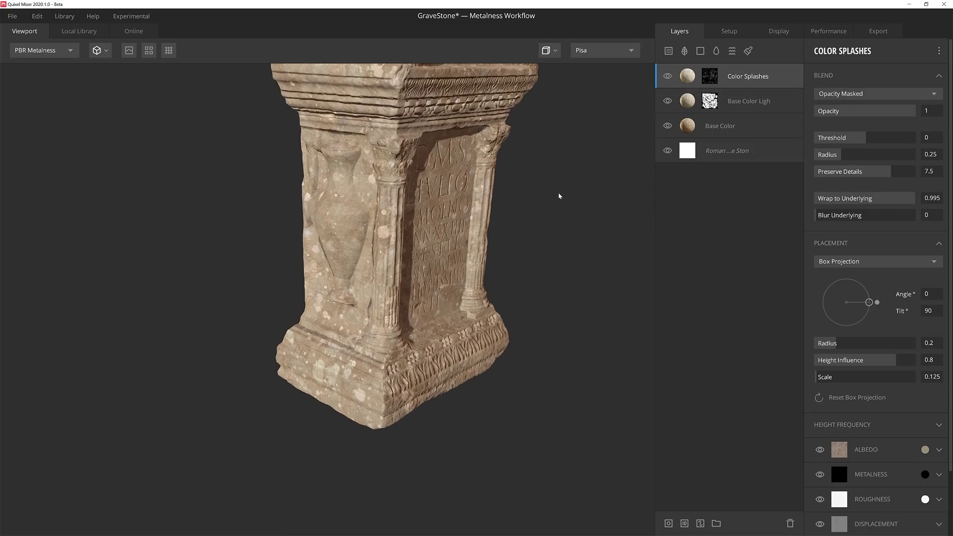
{"action": "scroll", "coordinate": [559, 196], "scroll_direction": "up", "scroll_amount": 3}
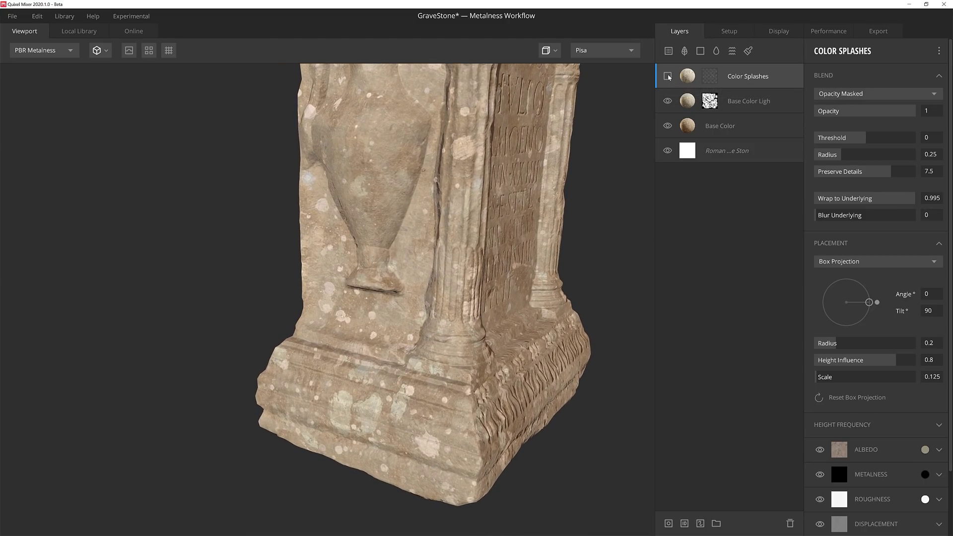
{"action": "left_click_drag", "start_coordinate": [526, 255], "coordinate": [513, 271]}
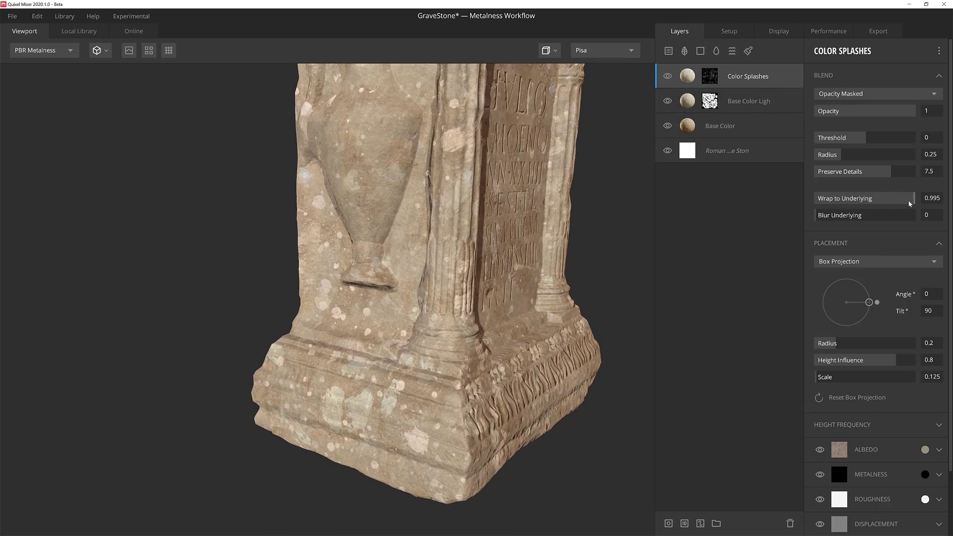
Try a Wrap to Underlying of 0.062 on the Color Splashes layer and examine the splash edges in the Normal view
{"action": "left_click_drag", "start_coordinate": [913, 203], "coordinate": [820, 208]}
{"action": "scroll", "coordinate": [479, 318], "scroll_direction": "up", "scroll_amount": 5}
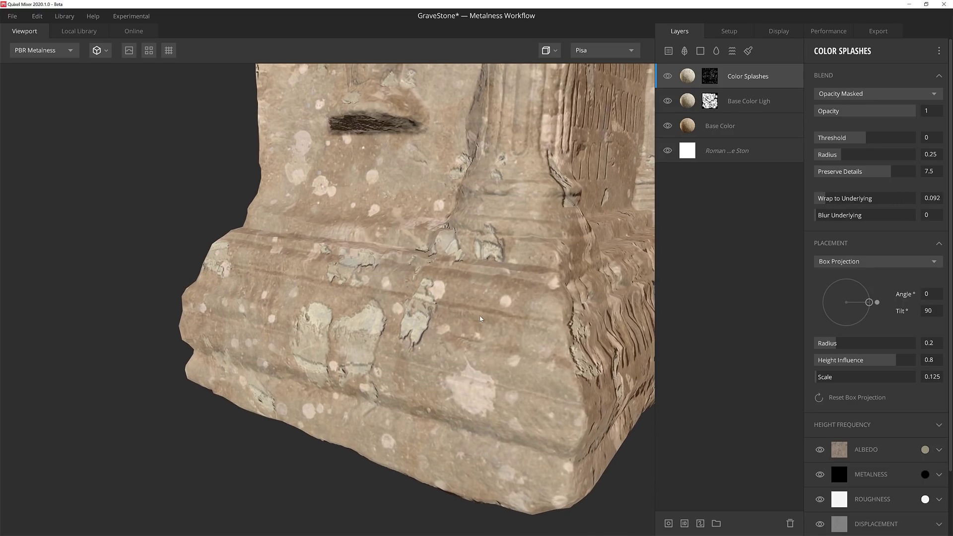
{"action": "key", "text": "n"}
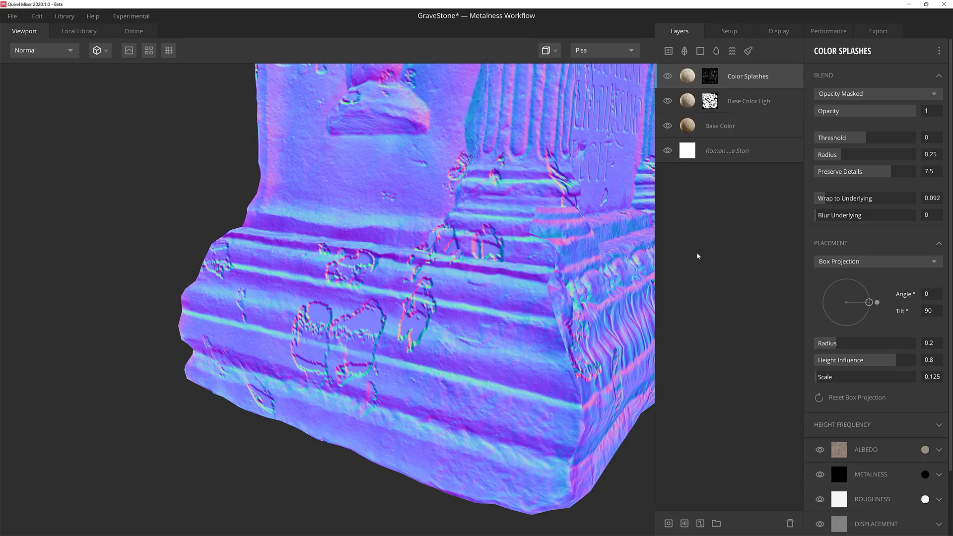
{"action": "mouse_move", "coordinate": [825, 201]}
{"action": "left_mouse_down"}
{"action": "mouse_move", "coordinate": [899, 200]}
{"action": "mouse_move", "coordinate": [821, 205]}
{"action": "left_mouse_up"}
{"action": "key", "text": "n"}
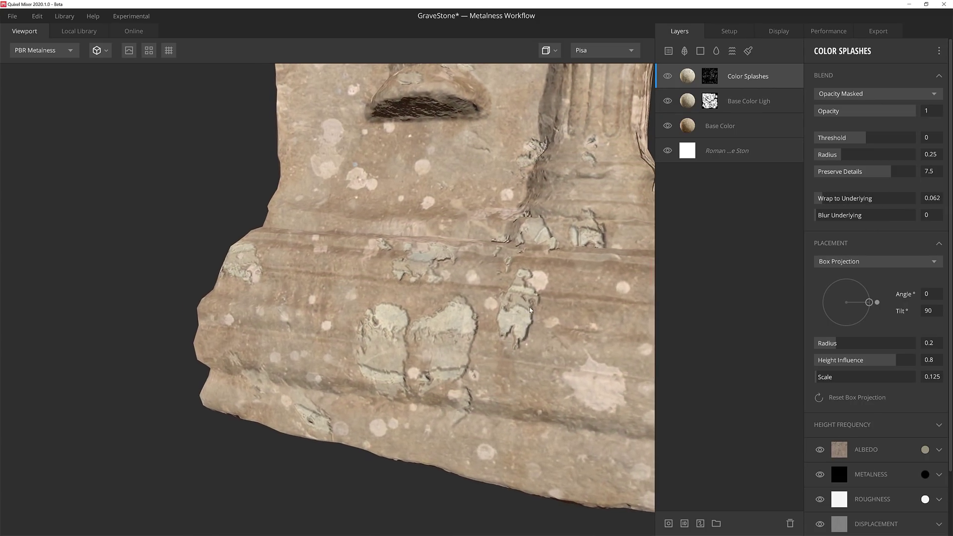
{"action": "mouse_move", "coordinate": [520, 325]}
{"action": "left_mouse_down"}
{"action": "mouse_move", "coordinate": [544, 329]}
{"action": "mouse_move", "coordinate": [505, 326]}
{"action": "left_mouse_up"}
Set the Color Splashes layer's Wrap to Underlying to 0.995 and save the mix
{"action": "left_click_drag", "start_coordinate": [825, 203], "coordinate": [915, 203]}
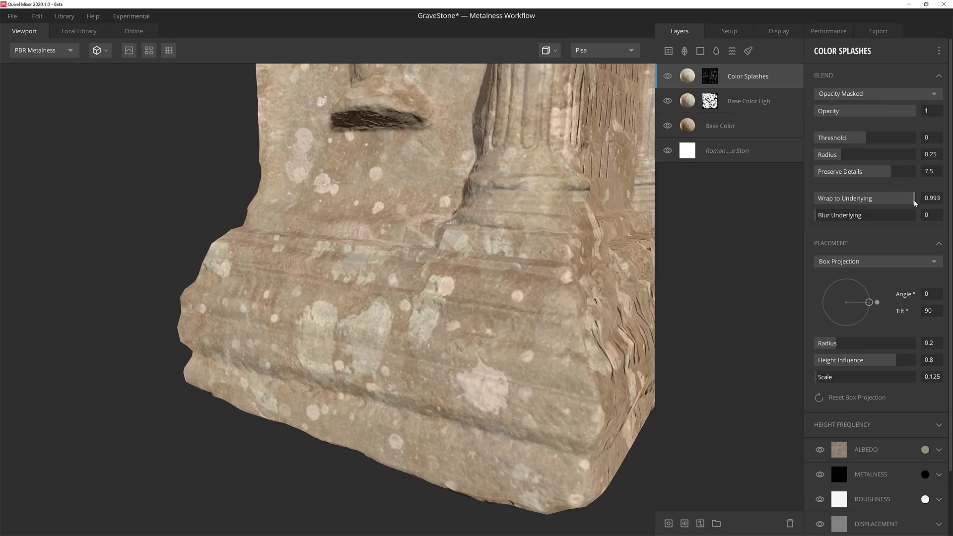
{"action": "right_click_drag", "start_coordinate": [490, 329], "coordinate": [397, 328], "text": "shift"}
{"action": "scroll", "coordinate": [422, 347], "scroll_direction": "down", "scroll_amount": 6}
{"action": "left_click_drag", "start_coordinate": [435, 362], "coordinate": [430, 420]}
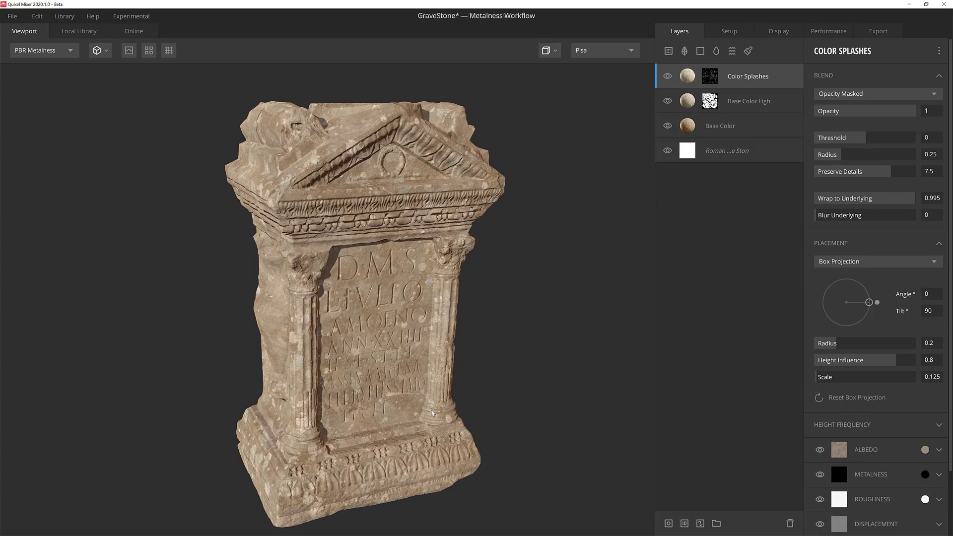
{"action": "key", "text": "ctrl+s"}
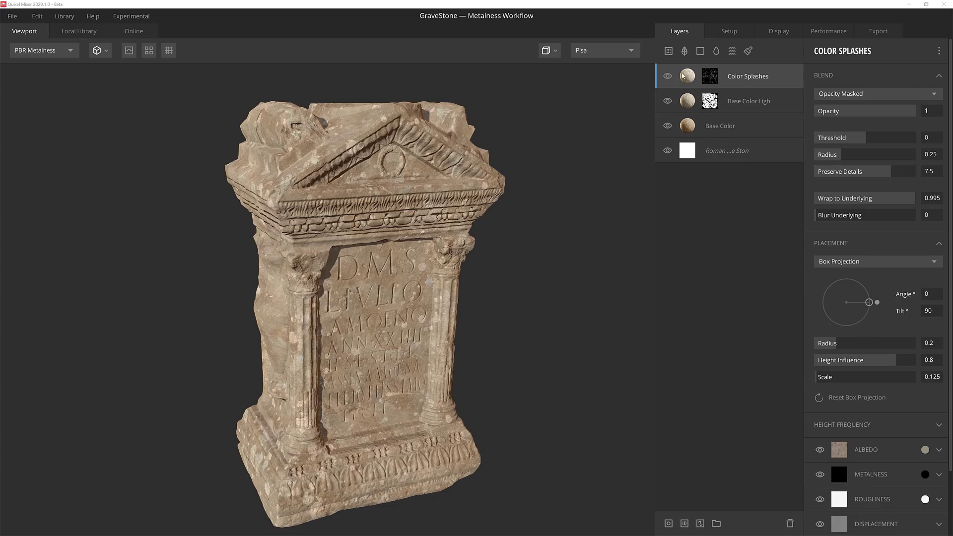
Search the local library for plaster, add the Plaster Wall 2x2 M surface as a layer and rename it Scattered Moss
{"action": "key", "text": "ctrl+2"}
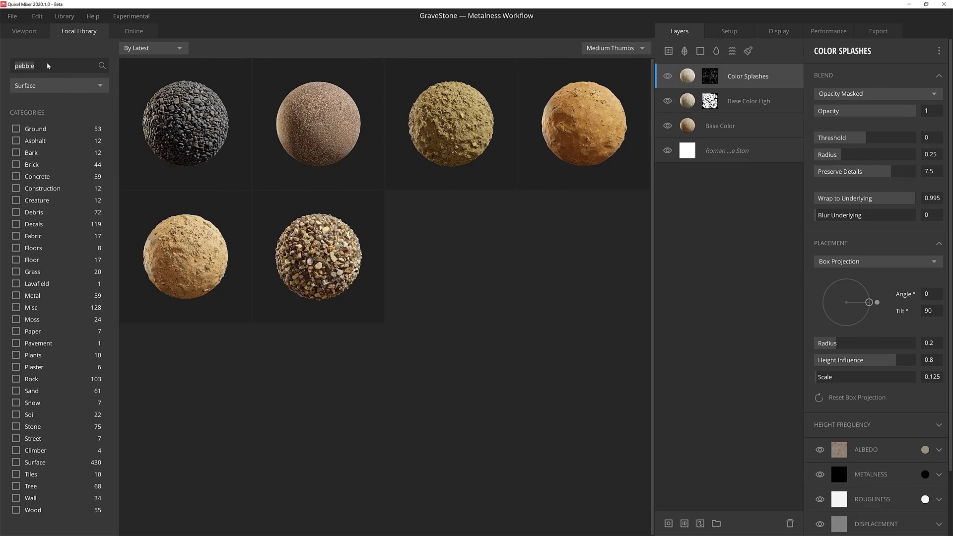
{"action": "type", "text": "plaster"}
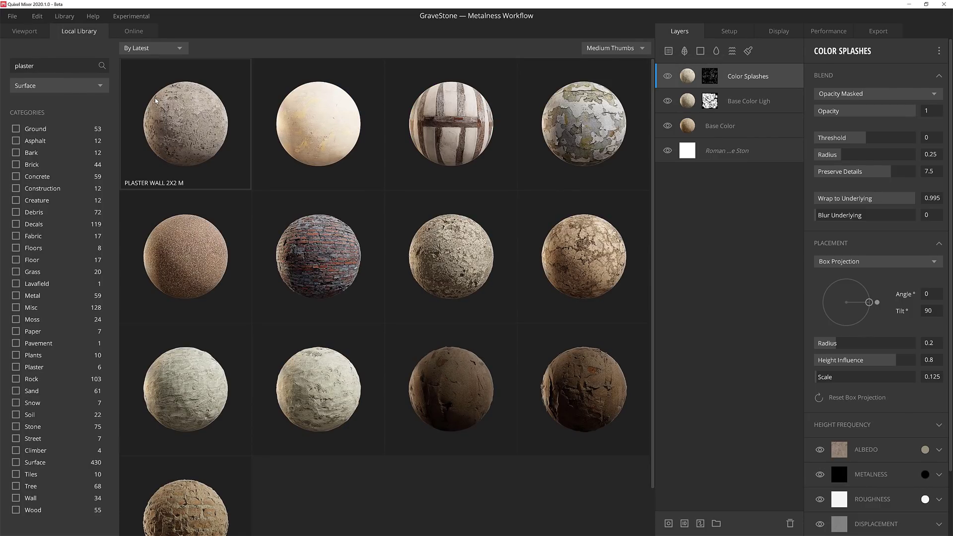
{"action": "double_click", "coordinate": [156, 97]}
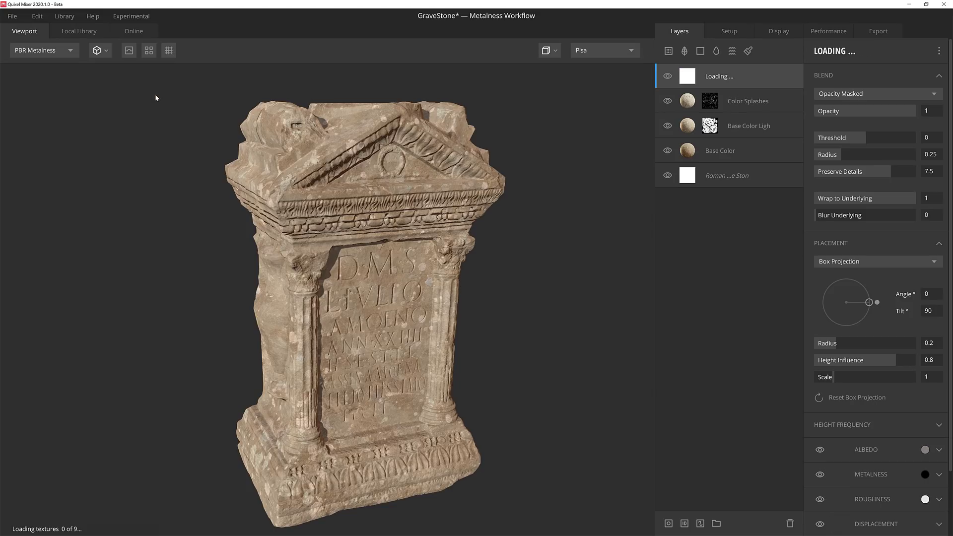
{"action": "double_click", "coordinate": [739, 78]}
{"action": "type", "text": "Scattered Moss"}
{"action": "key", "text": "Return"}
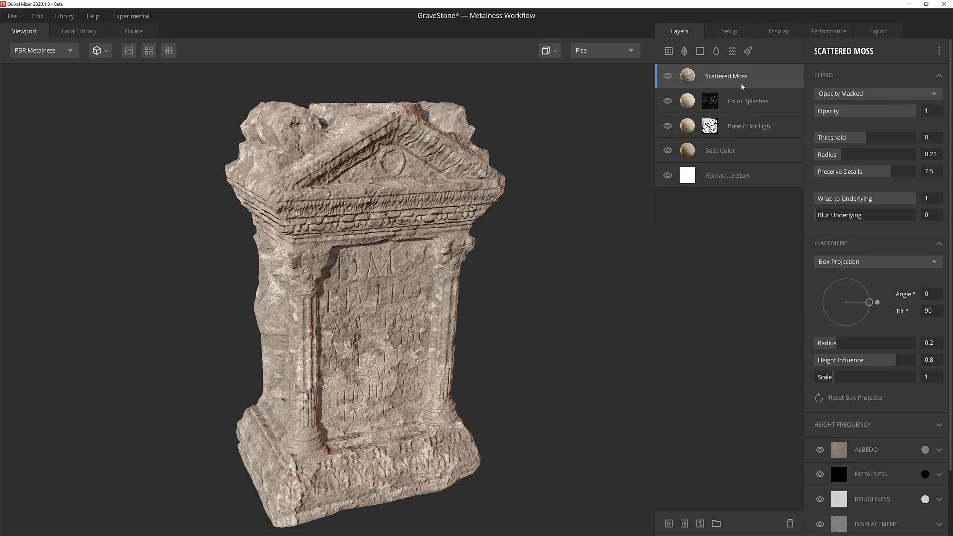
Set the Scattered Moss layer's albedo color to hex 4B4806
{"action": "left_click", "coordinate": [925, 449]}
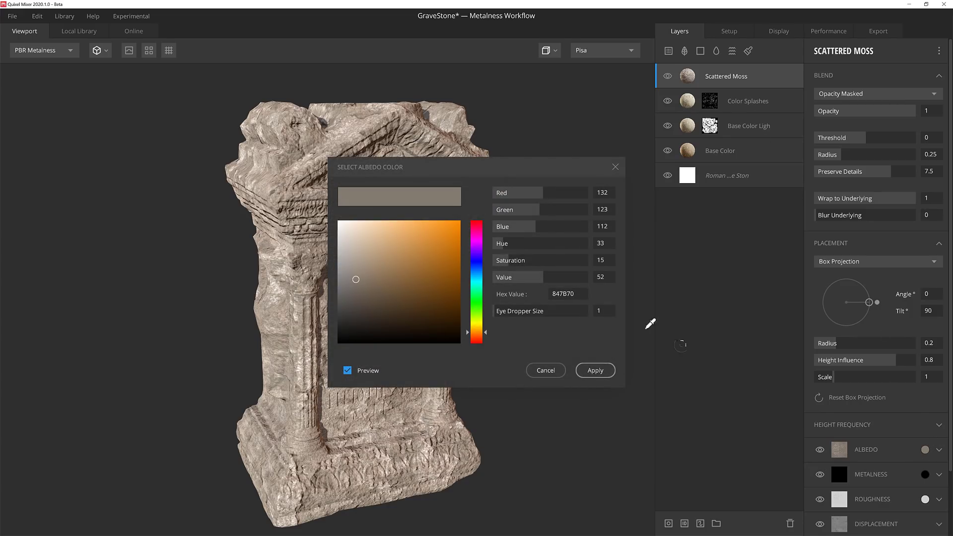
{"action": "double_click", "coordinate": [577, 296]}
{"action": "type", "text": "4B4806"}
{"action": "key", "text": "Return"}
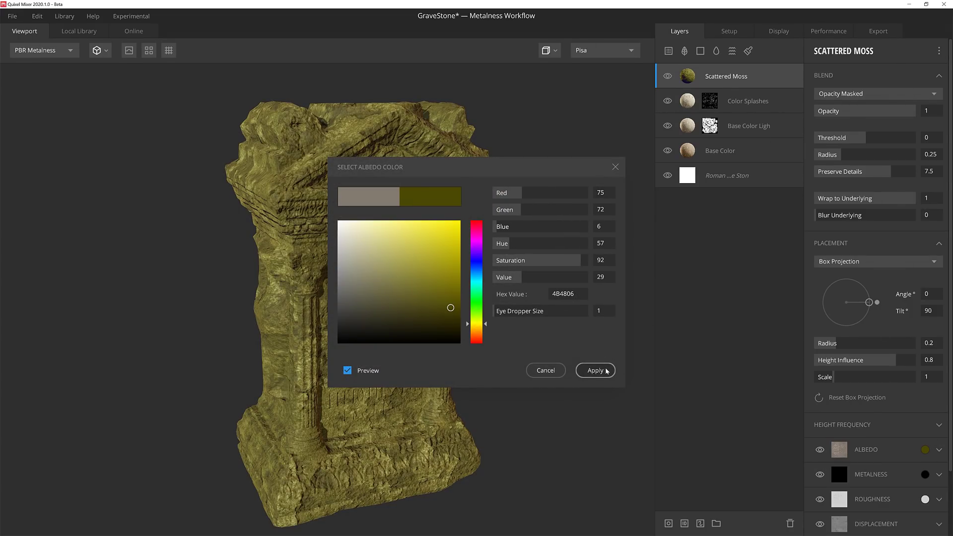
{"action": "left_click", "coordinate": [595, 371]}
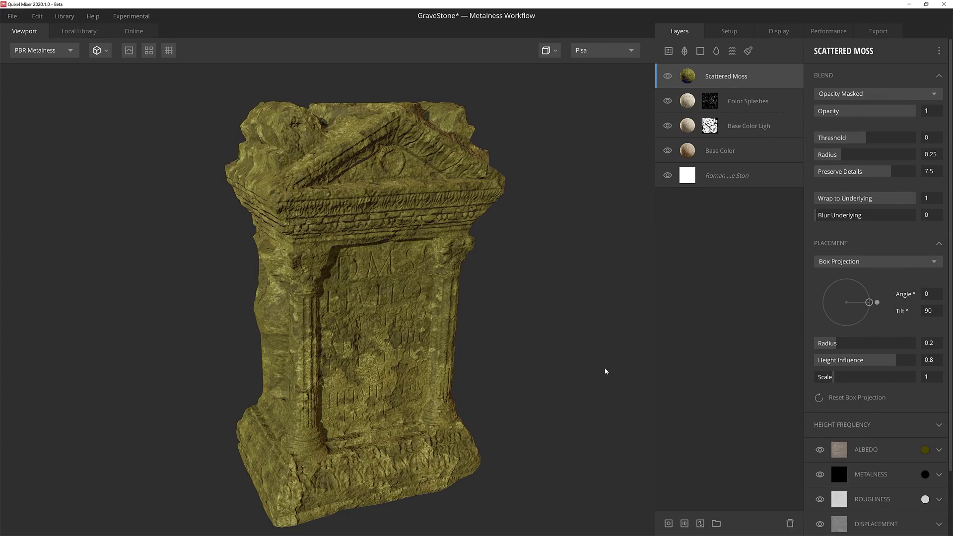
Try the From Above blend on the Scattered Moss layer with a threshold of -0.03
{"action": "left_click", "coordinate": [879, 94]}
{"action": "left_click", "coordinate": [872, 105]}
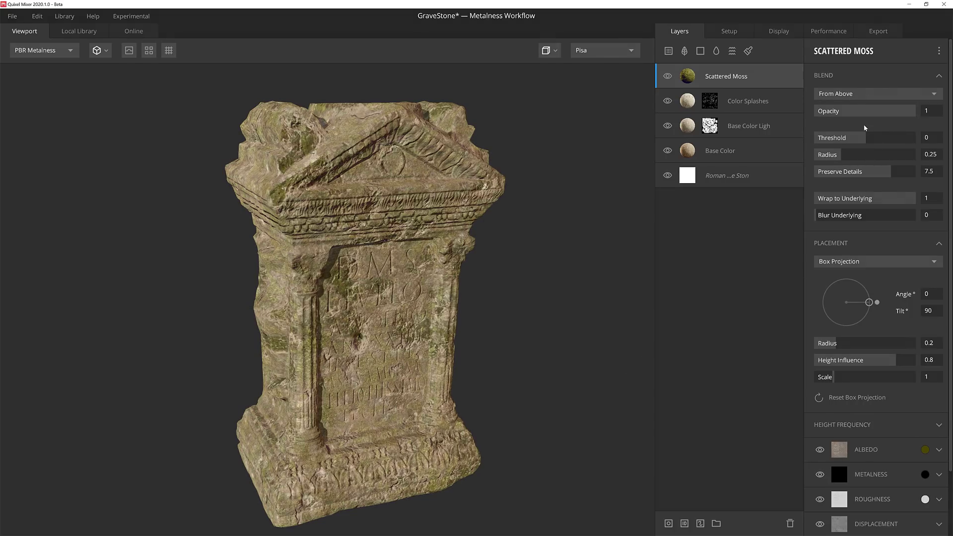
{"action": "left_click_drag", "start_coordinate": [873, 141], "coordinate": [865, 139]}
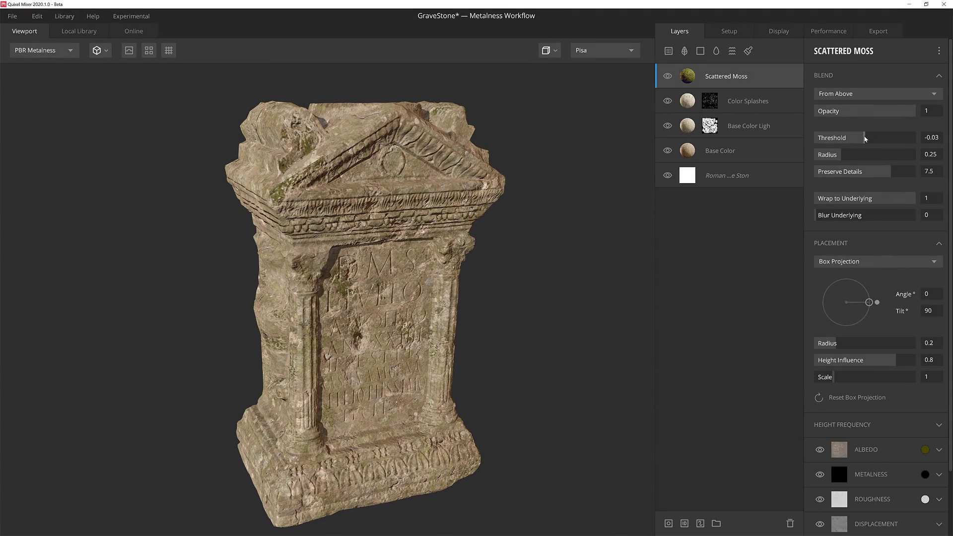
{"action": "left_click", "coordinate": [865, 76]}
{"action": "left_click", "coordinate": [866, 76]}
Switch the Scattered Moss layer's blend to From Below and set its threshold to 0.816
{"action": "left_click", "coordinate": [869, 94]}
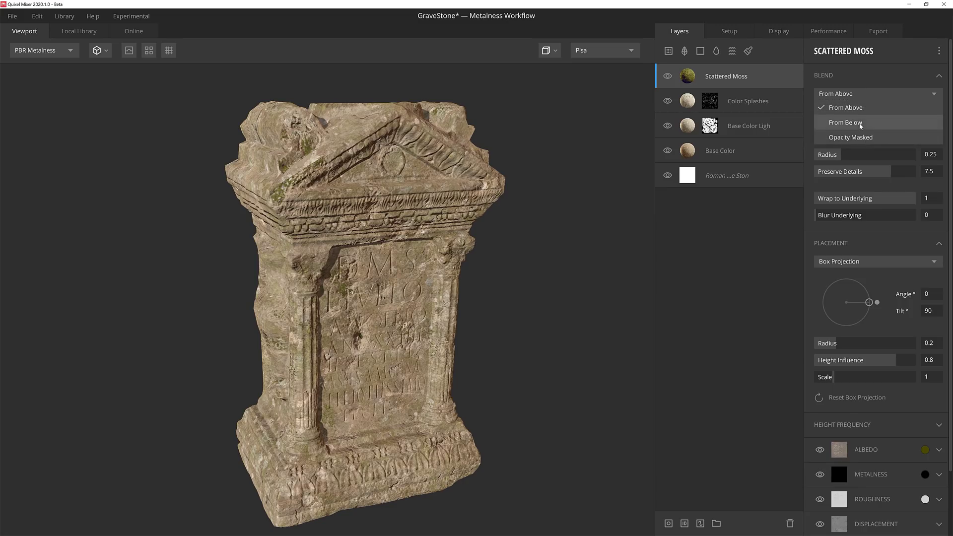
{"action": "left_click", "coordinate": [861, 116]}
{"action": "left_click_drag", "start_coordinate": [859, 144], "coordinate": [870, 140]}
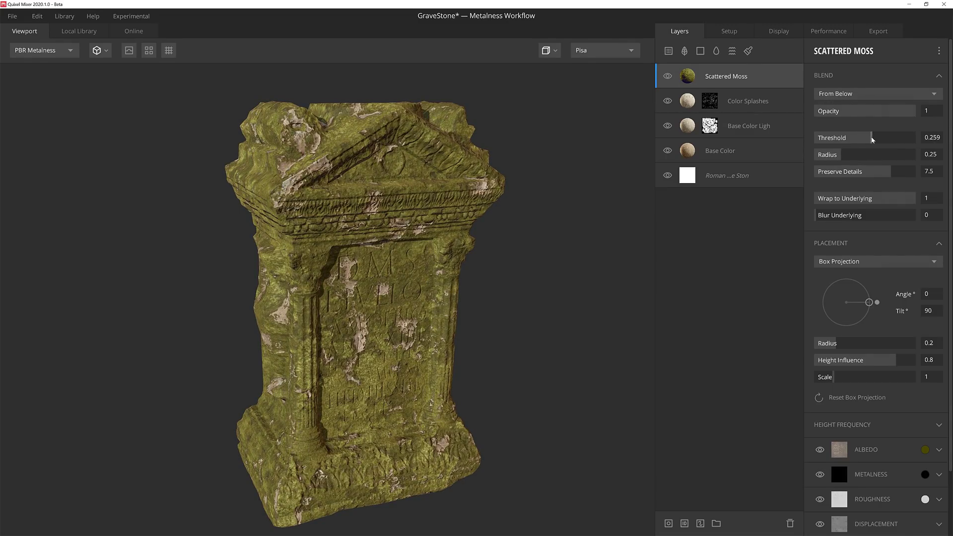
{"action": "mouse_move", "coordinate": [872, 140]}
{"action": "left_mouse_down"}
{"action": "mouse_move", "coordinate": [864, 139]}
{"action": "mouse_move", "coordinate": [894, 141]}
{"action": "mouse_move", "coordinate": [887, 142]}
{"action": "left_mouse_up"}
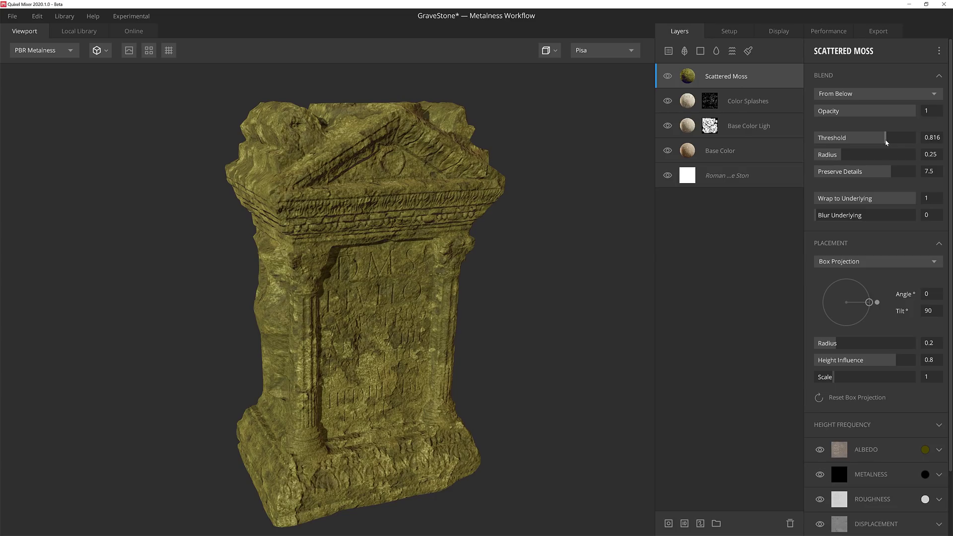
Set the Scattered Moss layer's Wrap to Underlying to 0.995 and its box projection scale to 0.424
{"action": "left_click", "coordinate": [916, 204]}
{"action": "left_click_drag", "start_coordinate": [836, 379], "coordinate": [822, 380]}
{"action": "left_click_drag", "start_coordinate": [947, 374], "coordinate": [947, 374]}
Set the Scattered Moss layer's displacement strength to 3.234
{"action": "scroll", "coordinate": [937, 387], "scroll_direction": "down", "scroll_amount": 3}
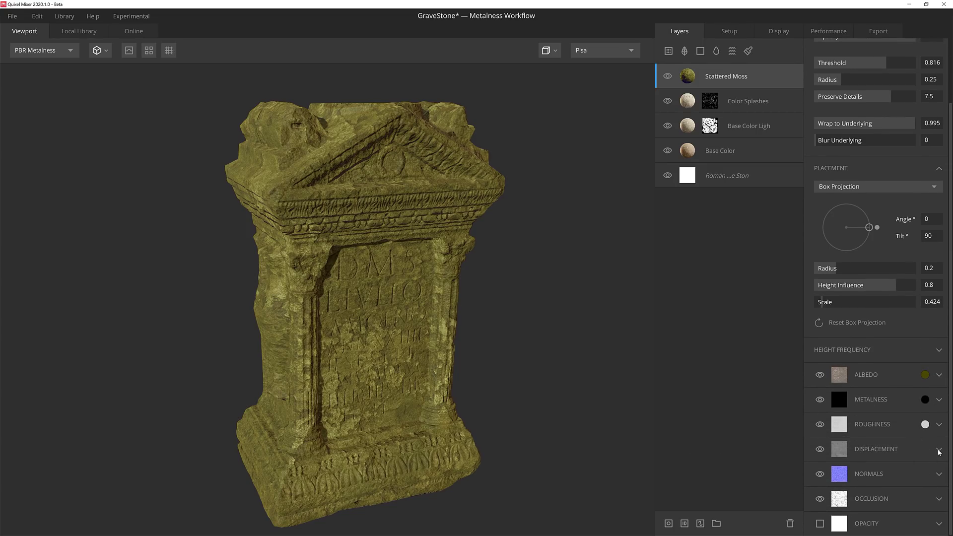
{"action": "left_click", "coordinate": [939, 450]}
{"action": "scroll", "coordinate": [940, 454], "scroll_direction": "down", "scroll_amount": 2}
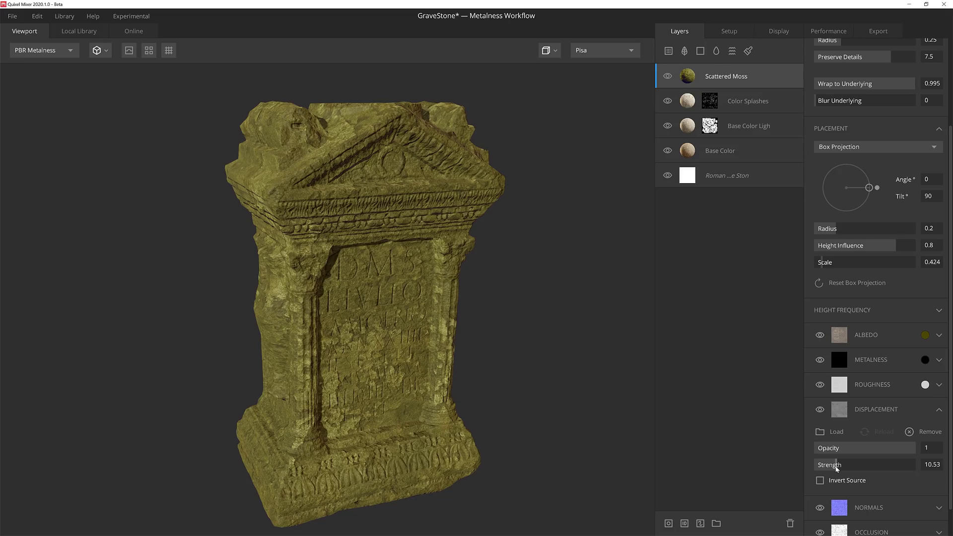
{"action": "left_click_drag", "start_coordinate": [837, 467], "coordinate": [823, 466]}
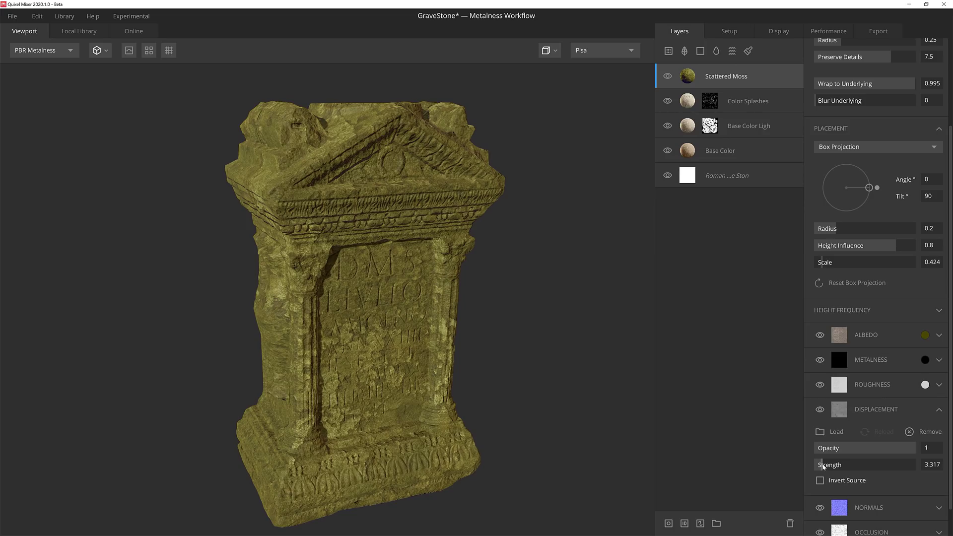
{"action": "left_click", "coordinate": [931, 466]}
{"action": "type", "text": "3.234"}
Mask the Scattered Moss layer with a Map component based on its own albedo layer map, with a range of 0.629 to 0.655
{"action": "left_click", "coordinate": [669, 523]}
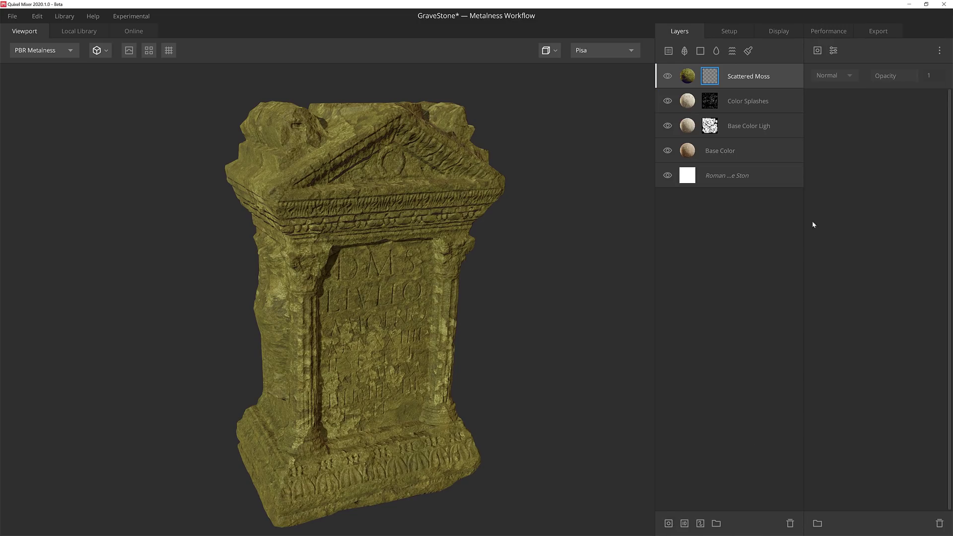
{"action": "left_click", "coordinate": [818, 51]}
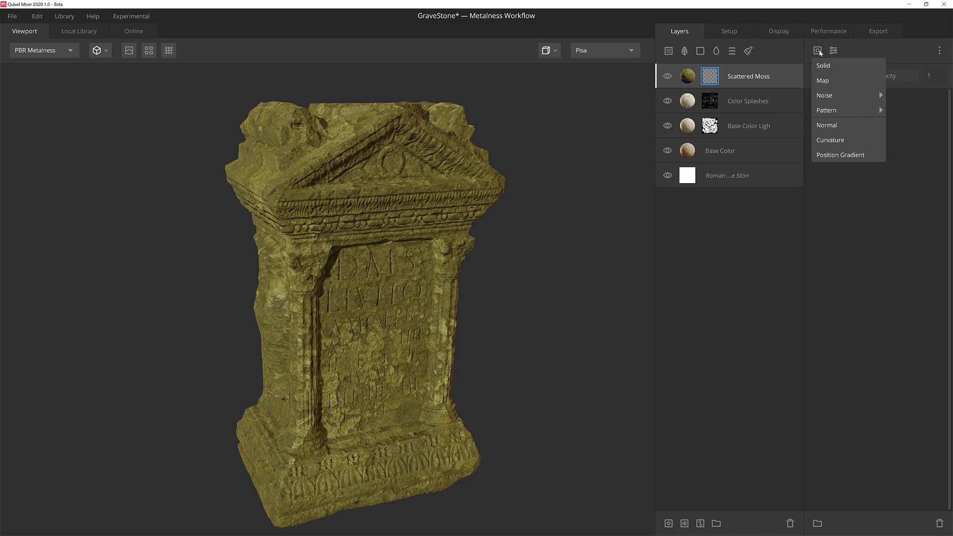
{"action": "left_click", "coordinate": [836, 77]}
{"action": "left_click", "coordinate": [900, 132]}
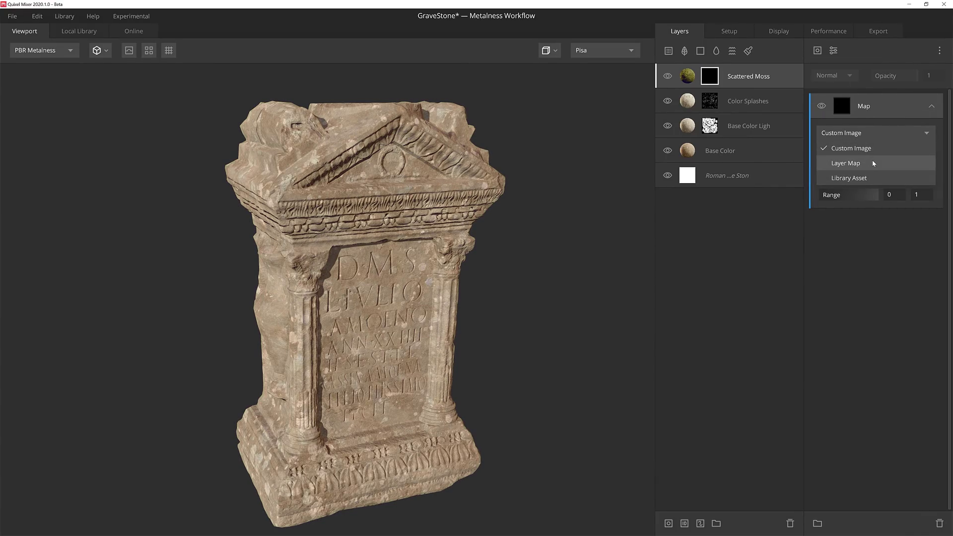
{"action": "left_click", "coordinate": [873, 163]}
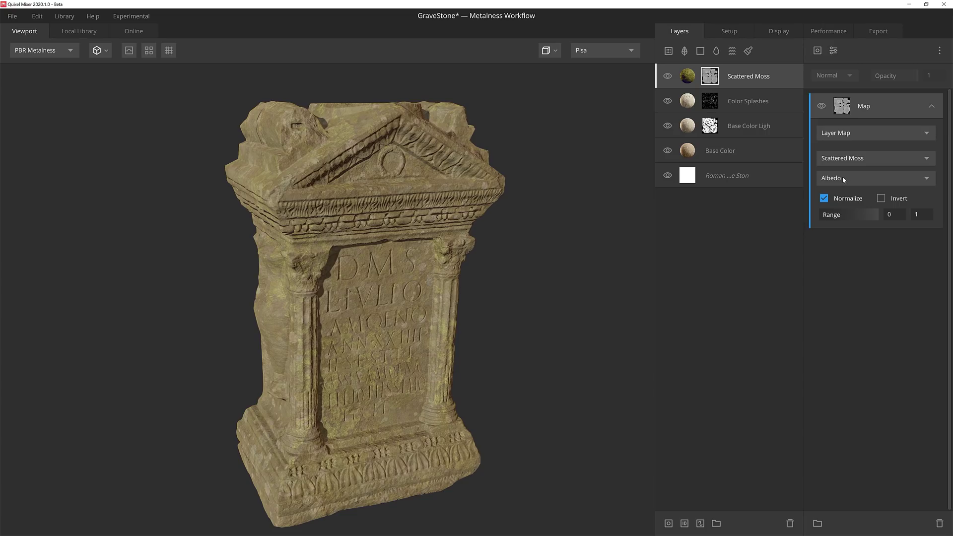
{"action": "key", "text": "m"}
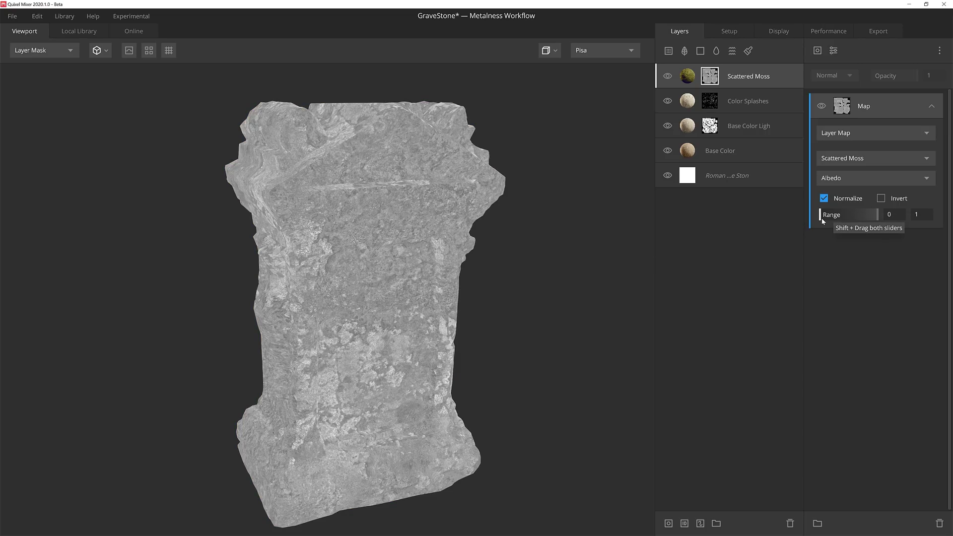
{"action": "left_click_drag", "start_coordinate": [822, 221], "coordinate": [859, 221]}
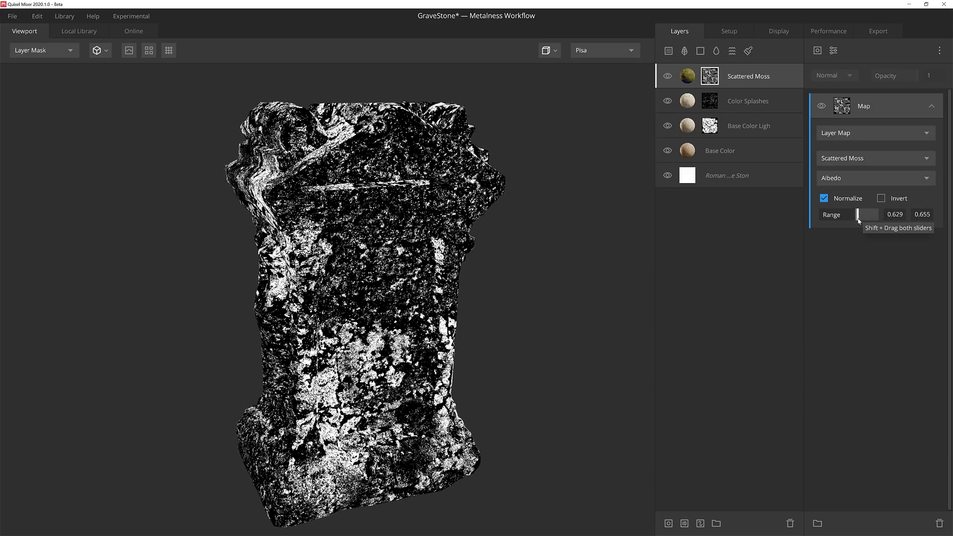
Add a Gaussian Blur modifier with a strength of 0.011 to the Scattered Moss mask
{"action": "left_click", "coordinate": [834, 50]}
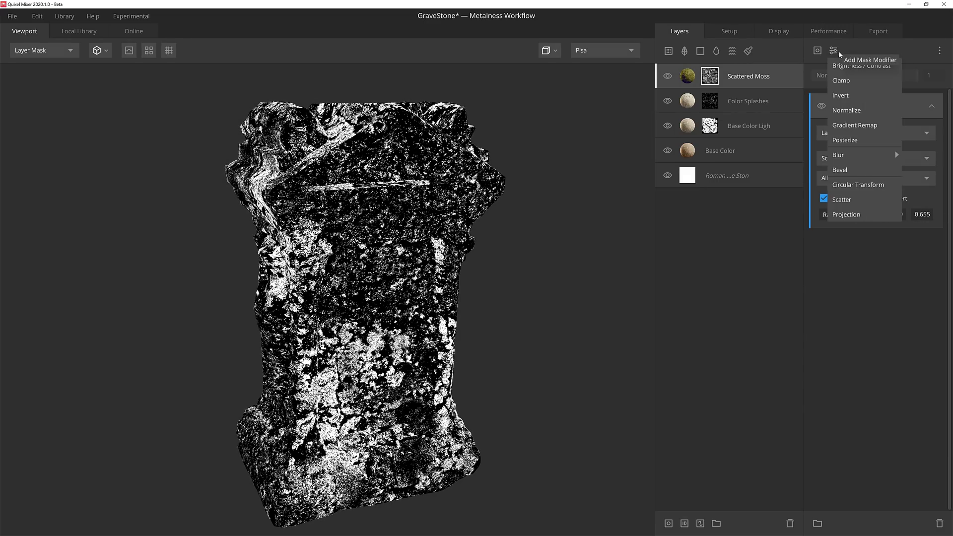
{"action": "mouse_move", "coordinate": [844, 155]}
{"action": "left_click", "coordinate": [899, 153]}
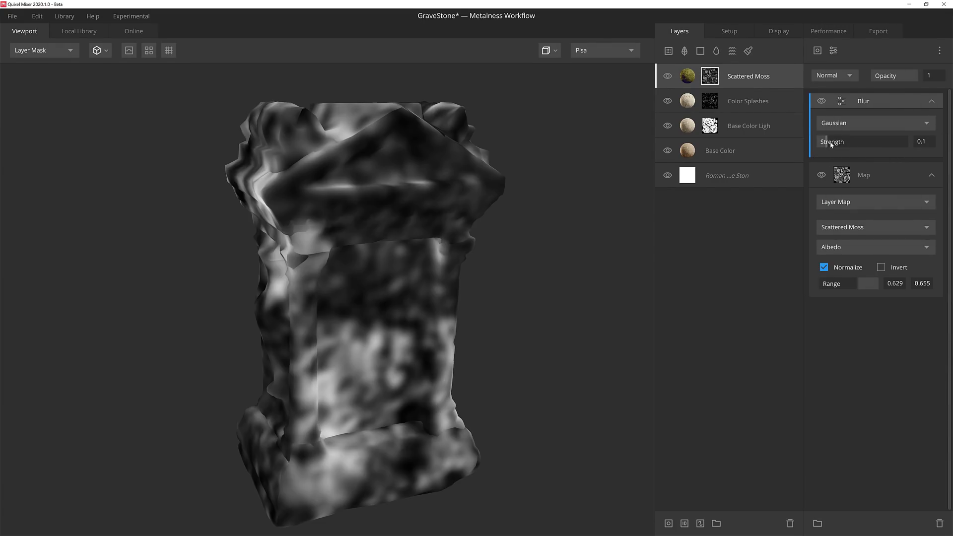
{"action": "left_click_drag", "start_coordinate": [830, 144], "coordinate": [820, 145]}
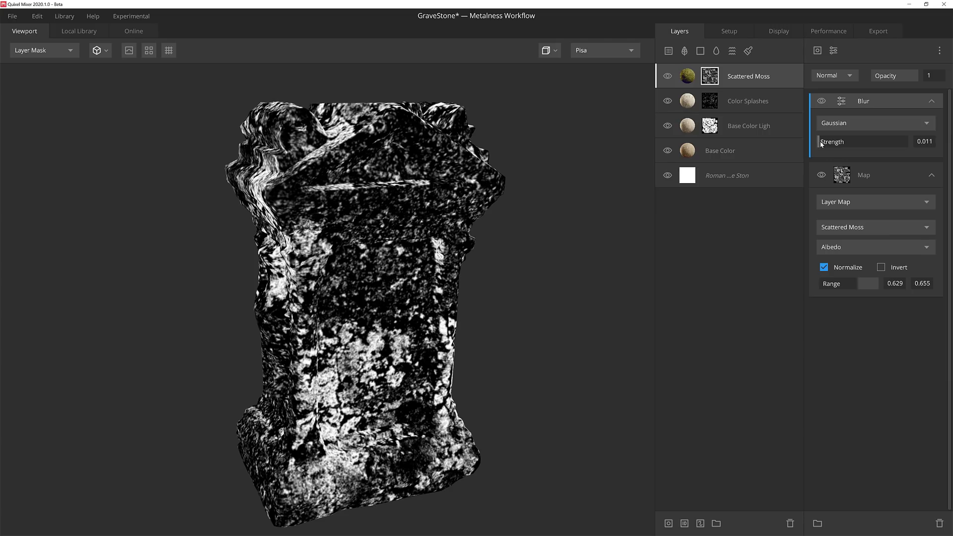
Add a Gradient Remap modifier to the Scattered Moss mask with a range of 0.063 to 0.905 and a repeat of 2
{"action": "left_click", "coordinate": [834, 51]}
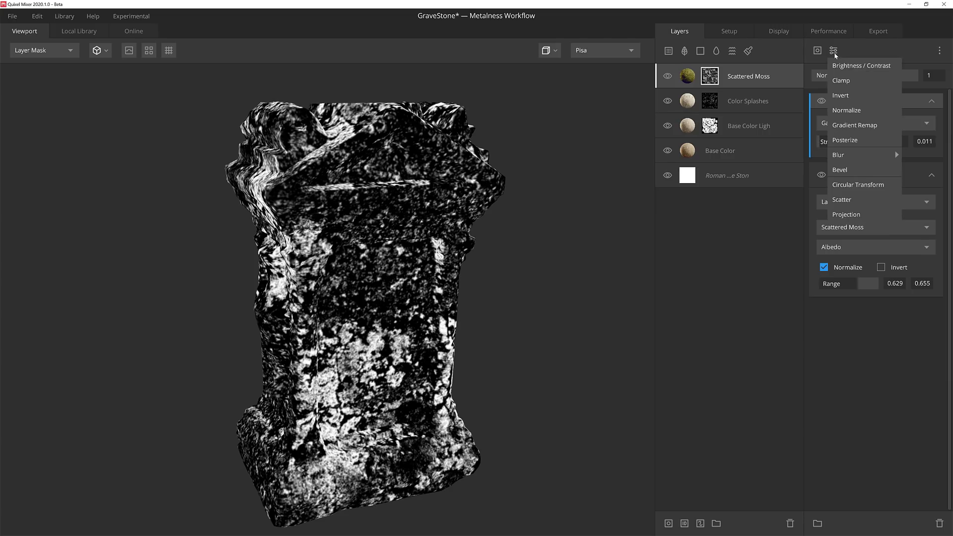
{"action": "left_click", "coordinate": [862, 129]}
{"action": "left_click_drag", "start_coordinate": [818, 123], "coordinate": [821, 124]}
{"action": "left_click_drag", "start_coordinate": [880, 122], "coordinate": [875, 125]}
{"action": "left_click", "coordinate": [832, 141]}
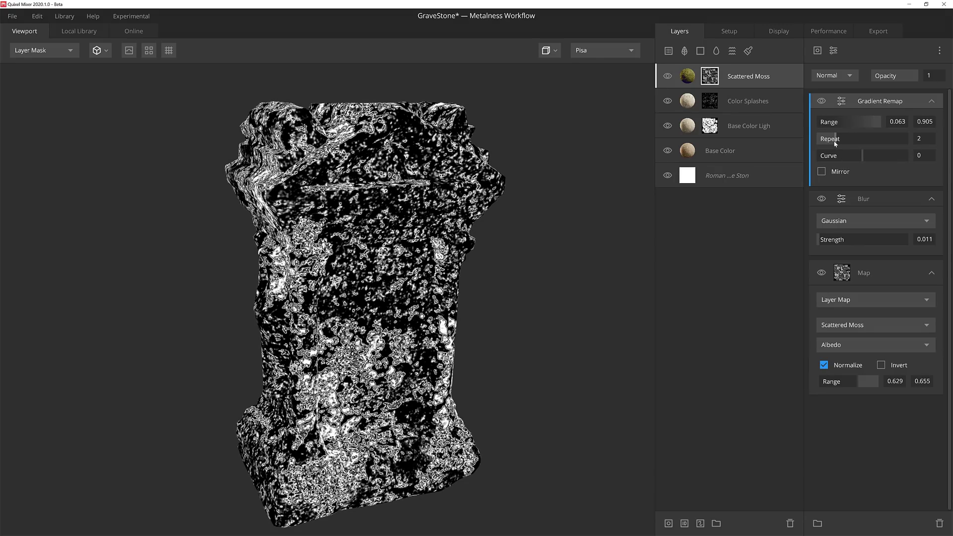
Compare the moss mask with the shaded material up close and set the Gradient Remap curve to 0.083
{"action": "scroll", "coordinate": [337, 298], "scroll_direction": "up", "scroll_amount": 5}
{"action": "scroll", "coordinate": [356, 241], "scroll_direction": "up", "scroll_amount": 2}
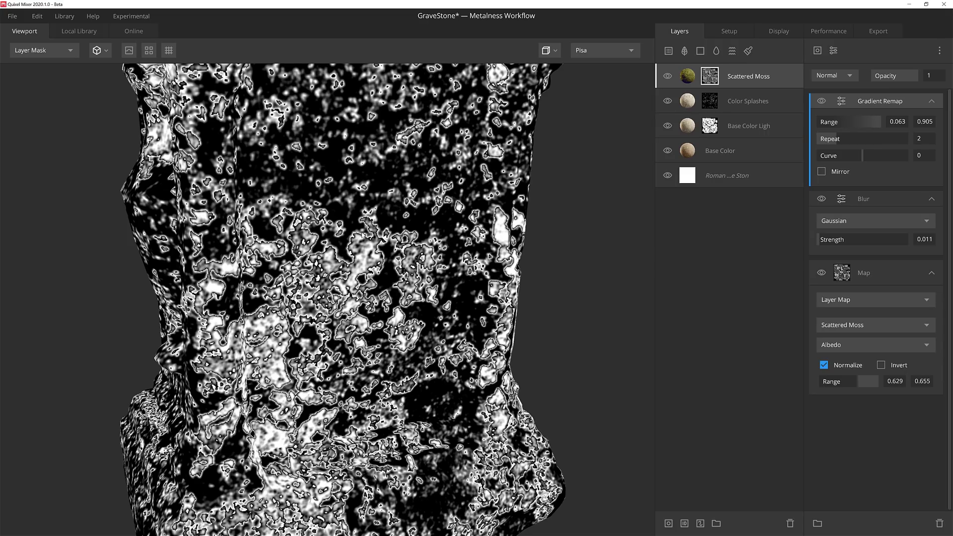
{"action": "left_click_drag", "start_coordinate": [383, 229], "coordinate": [453, 247]}
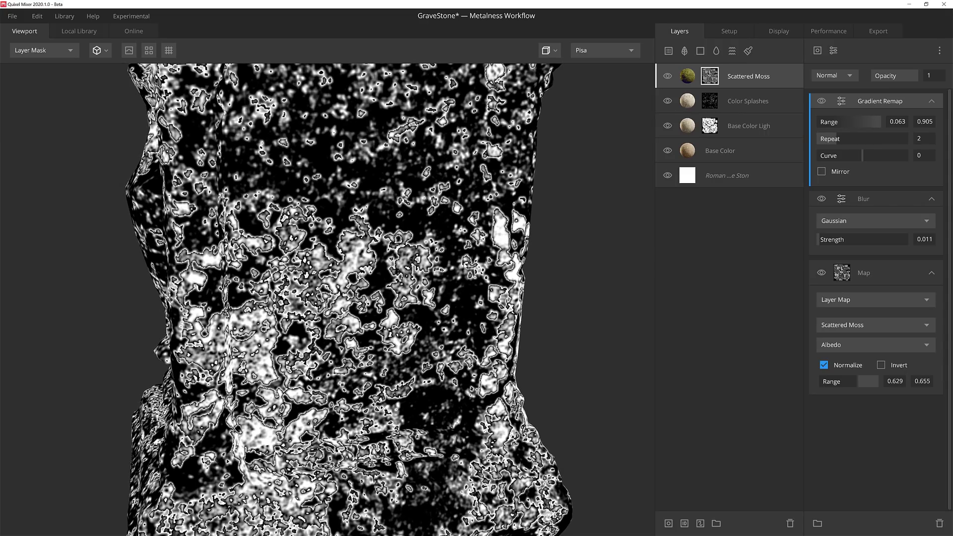
{"action": "key", "text": "1"}
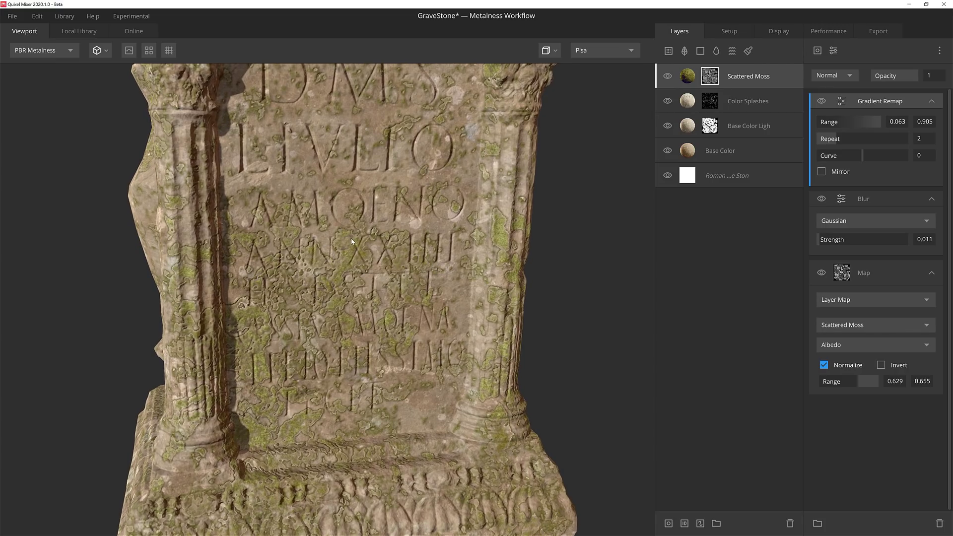
{"action": "key", "text": "m"}
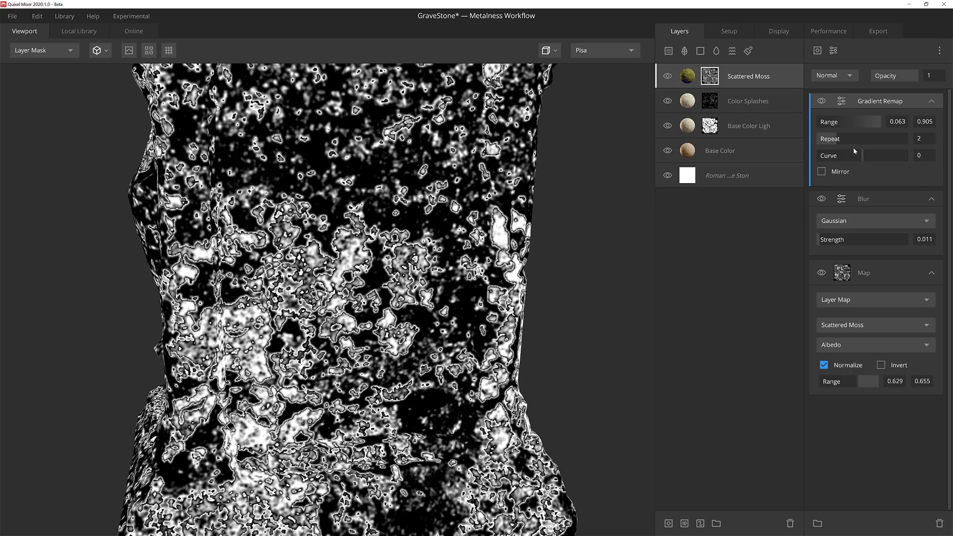
{"action": "left_click_drag", "start_coordinate": [830, 142], "coordinate": [835, 142]}
{"action": "left_click_drag", "start_coordinate": [864, 162], "coordinate": [871, 160]}
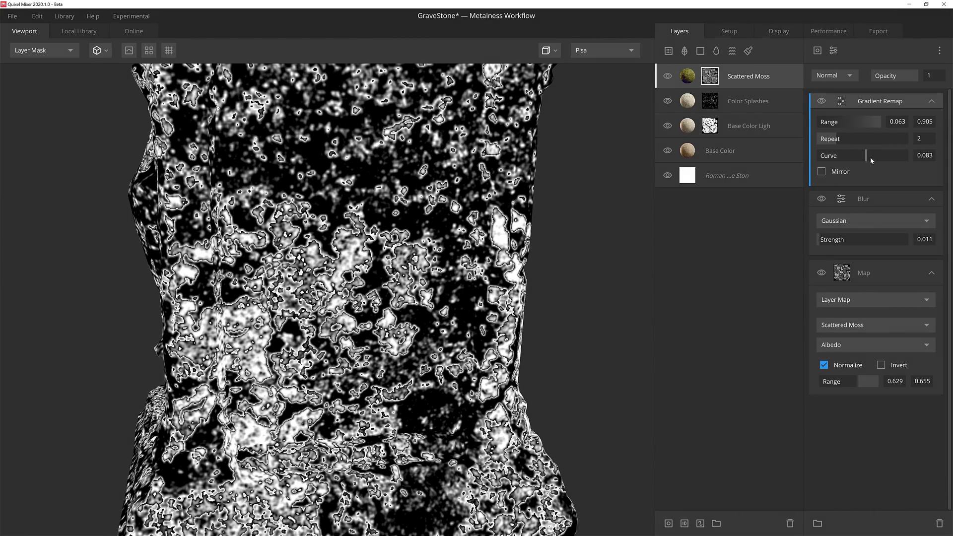
Blend the Gradient Remap modifier as Overlay at 0.857 opacity, check the moss on the whole stone and save the mix
{"action": "left_click", "coordinate": [836, 78]}
{"action": "left_click", "coordinate": [832, 223]}
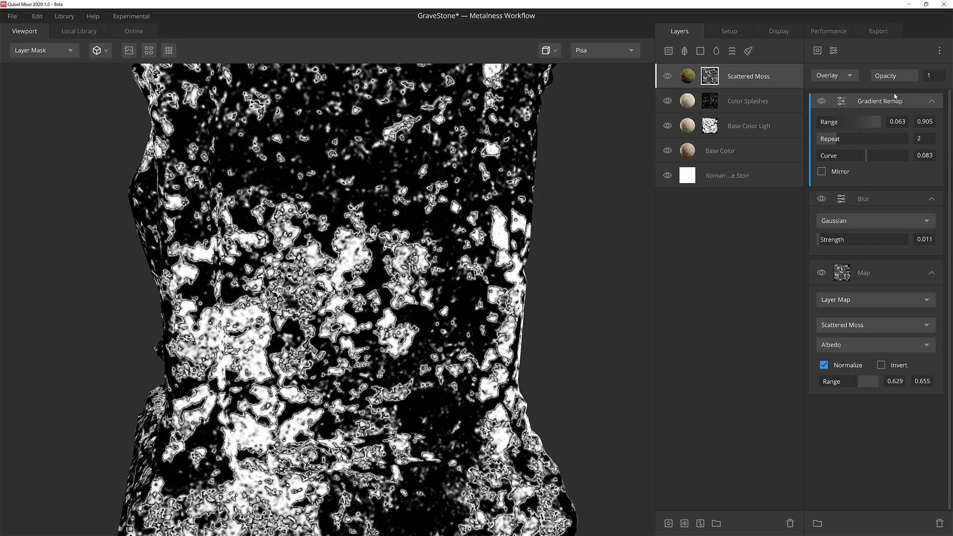
{"action": "left_click_drag", "start_coordinate": [920, 76], "coordinate": [911, 77]}
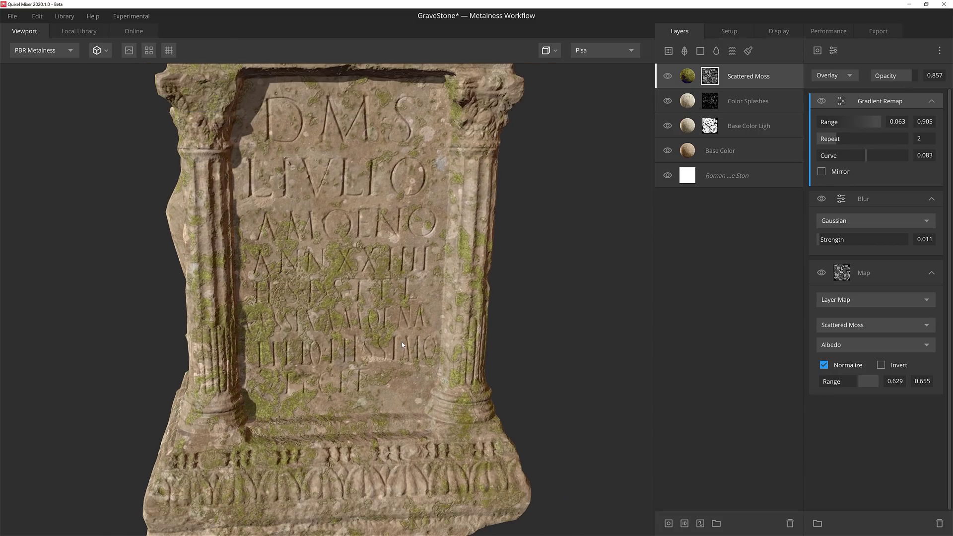
{"action": "left_click_drag", "start_coordinate": [403, 344], "coordinate": [375, 379]}
{"action": "scroll", "coordinate": [375, 379], "scroll_direction": "down", "scroll_amount": 5}
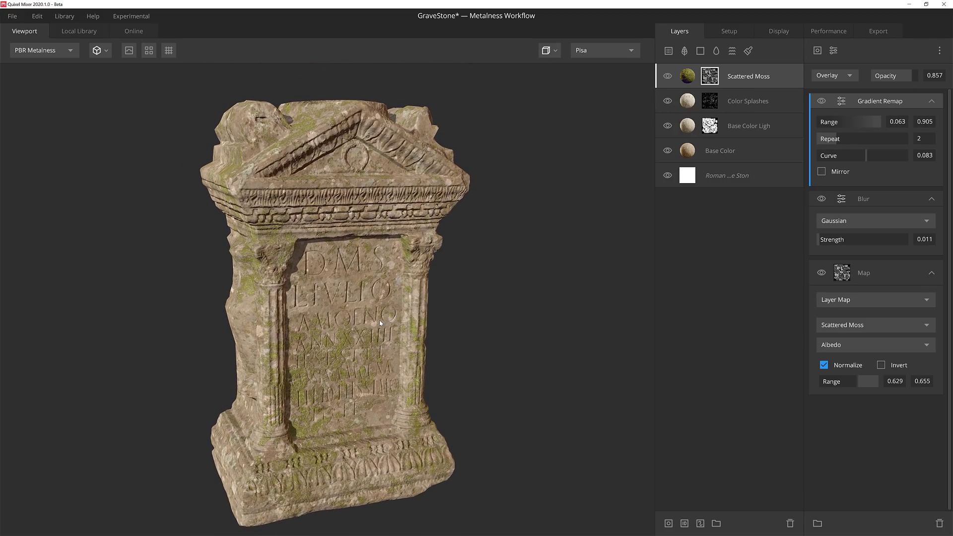
{"action": "key", "text": "ctrl+s"}
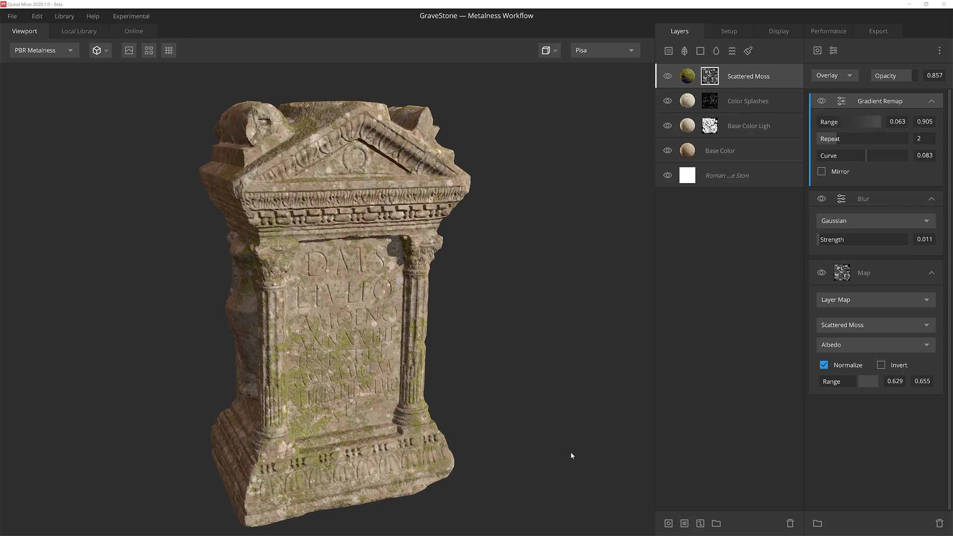
Add a solid layer above Scattered Moss and rename it Miscoloration
{"action": "left_click", "coordinate": [700, 50]}
{"action": "double_click", "coordinate": [737, 85]}
{"action": "type", "text": "Miscoloration"}
{"action": "key", "text": "Return"}
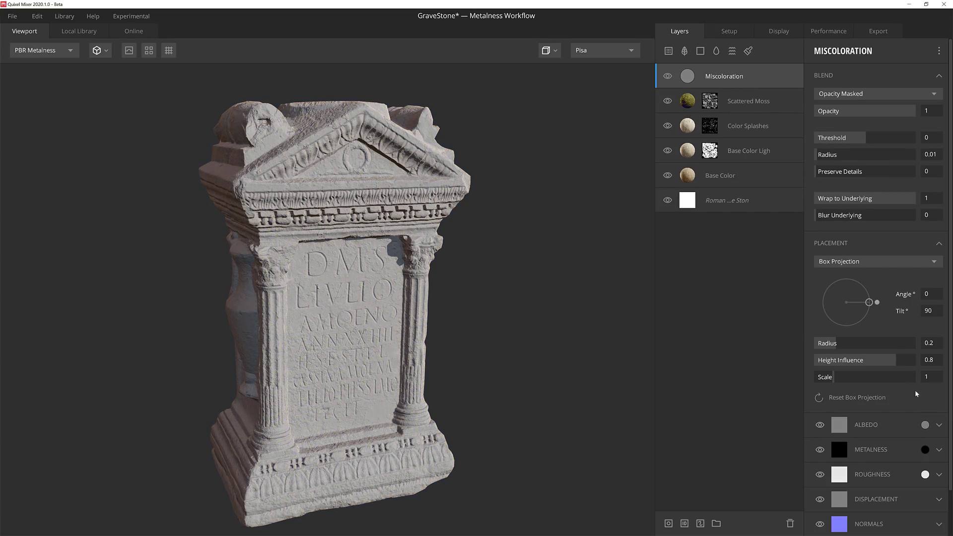
Set the Miscoloration layer's albedo color to hex 808000 and its opacity to 0.751
{"action": "left_click", "coordinate": [925, 425]}
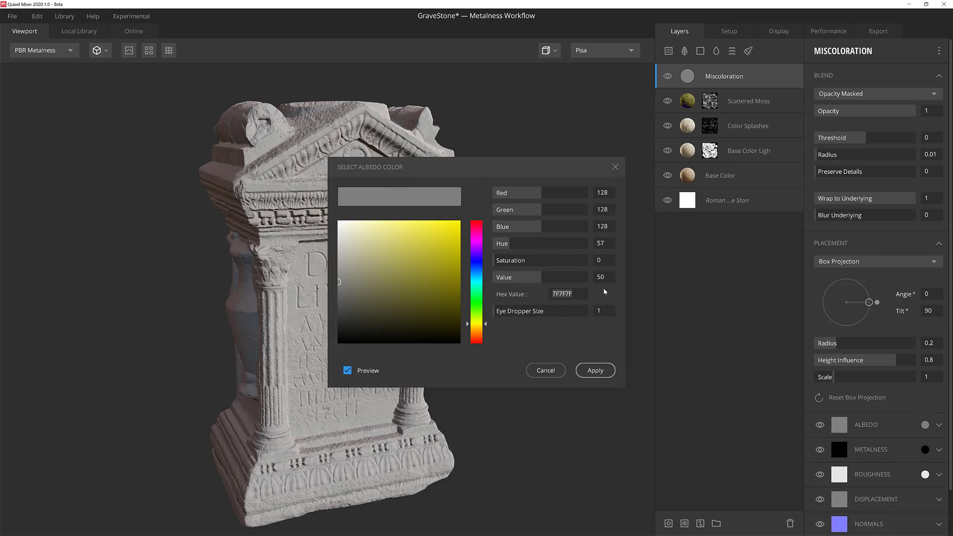
{"action": "type", "text": "808000"}
{"action": "key", "text": "Return"}
{"action": "left_click", "coordinate": [596, 371]}
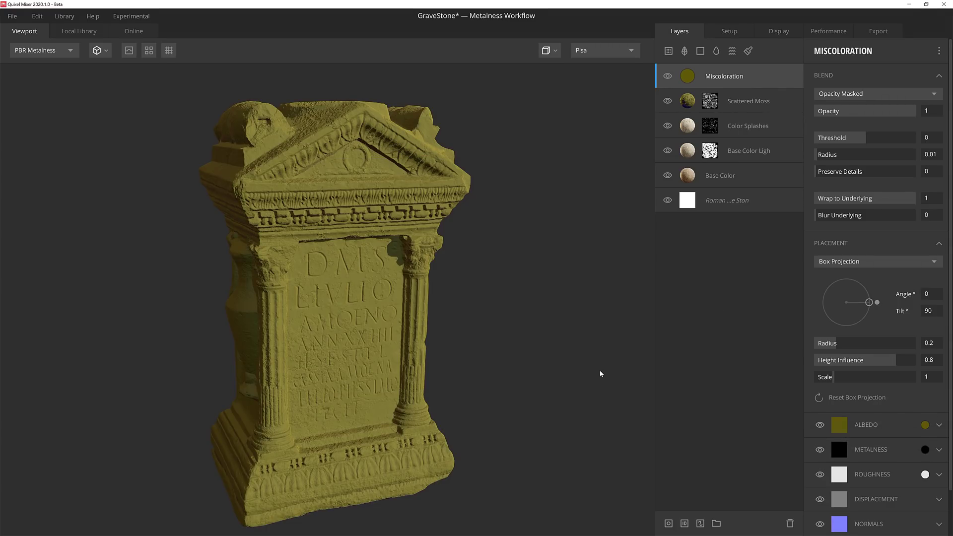
{"action": "left_click_drag", "start_coordinate": [915, 114], "coordinate": [890, 113]}
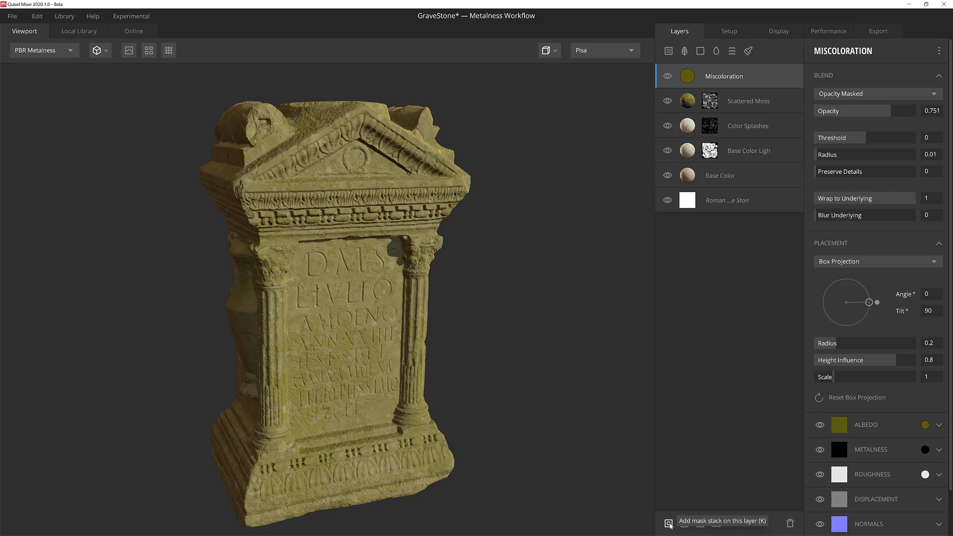
Mask the Miscoloration layer with a Normal component facing above at tilt 0, with a range of 0.706 to 0.714
{"action": "left_click", "coordinate": [669, 523]}
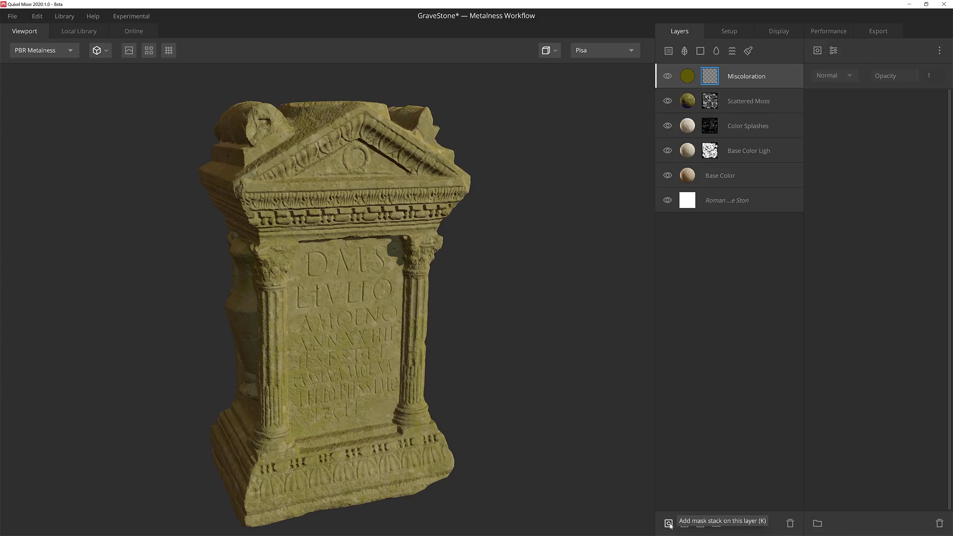
{"action": "left_click", "coordinate": [817, 51]}
{"action": "left_click", "coordinate": [844, 126]}
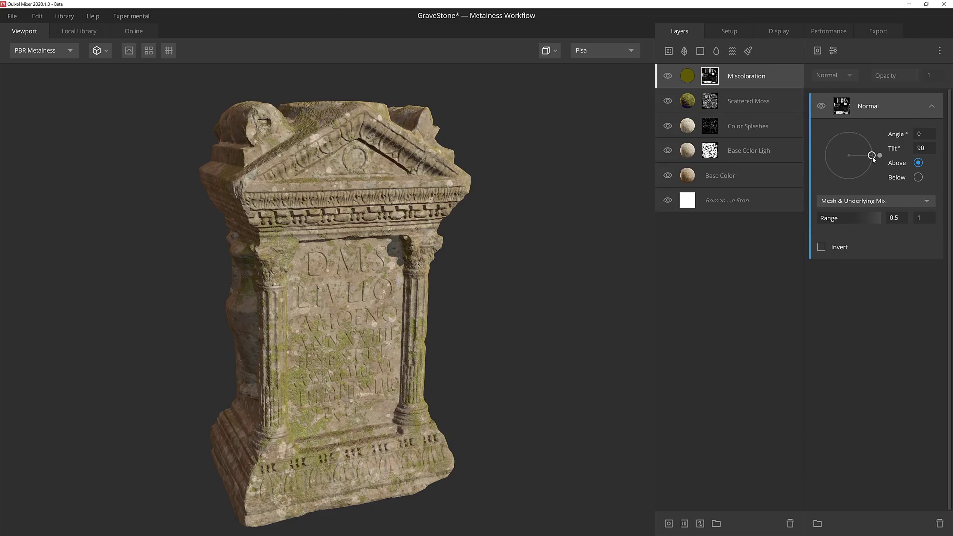
{"action": "left_click_drag", "start_coordinate": [872, 157], "coordinate": [849, 156]}
{"action": "mouse_move", "coordinate": [848, 221]}
{"action": "left_mouse_down"}
{"action": "mouse_move", "coordinate": [879, 223]}
{"action": "mouse_move", "coordinate": [862, 221]}
{"action": "left_mouse_up"}
{"action": "key", "text": "m"}
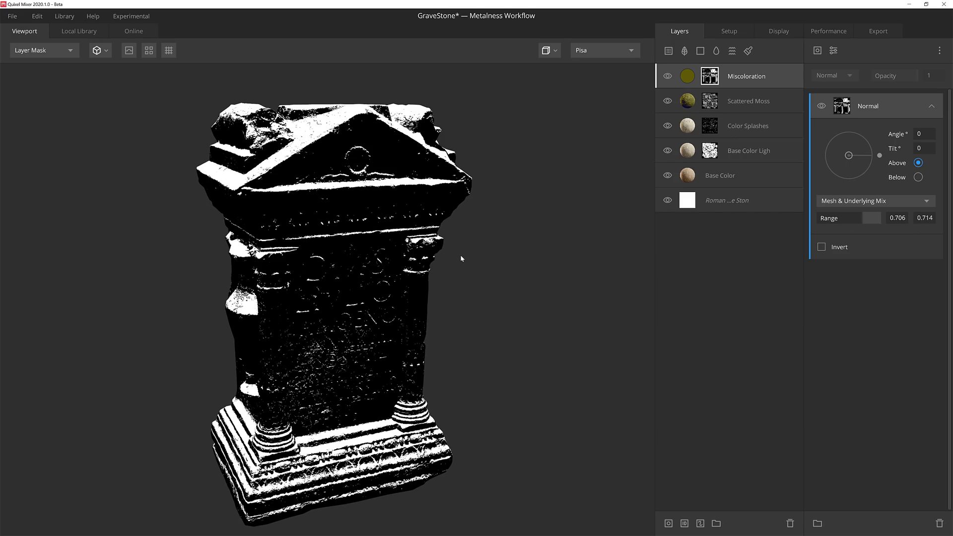
{"action": "left_click_drag", "start_coordinate": [398, 260], "coordinate": [404, 260]}
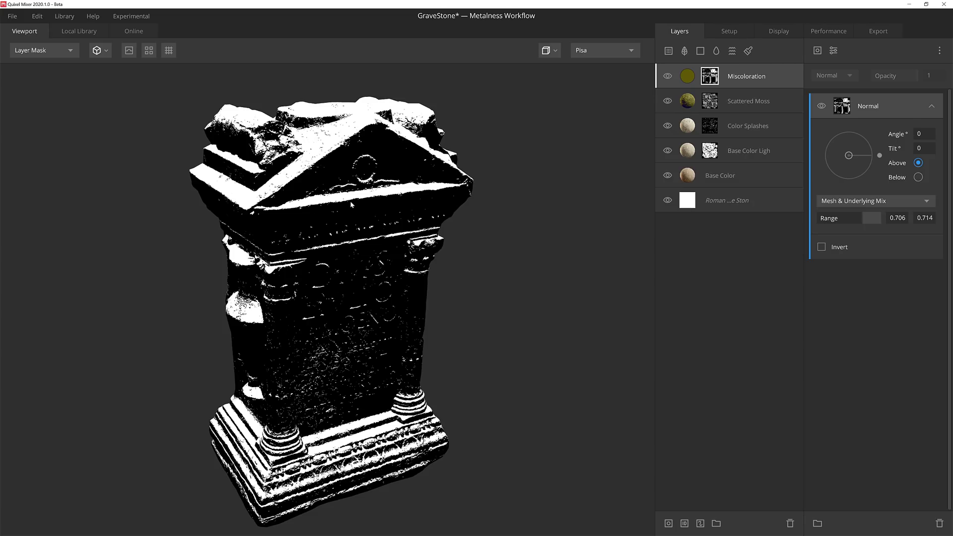
Add a Gaussian Blur modifier with a strength of 0.006 to the Miscoloration mask
{"action": "left_click", "coordinate": [830, 51]}
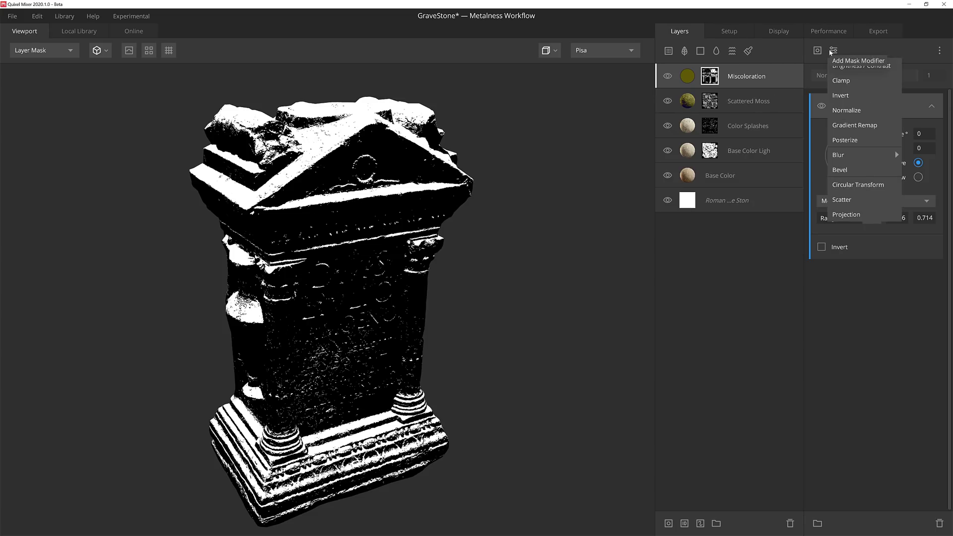
{"action": "mouse_move", "coordinate": [849, 153]}
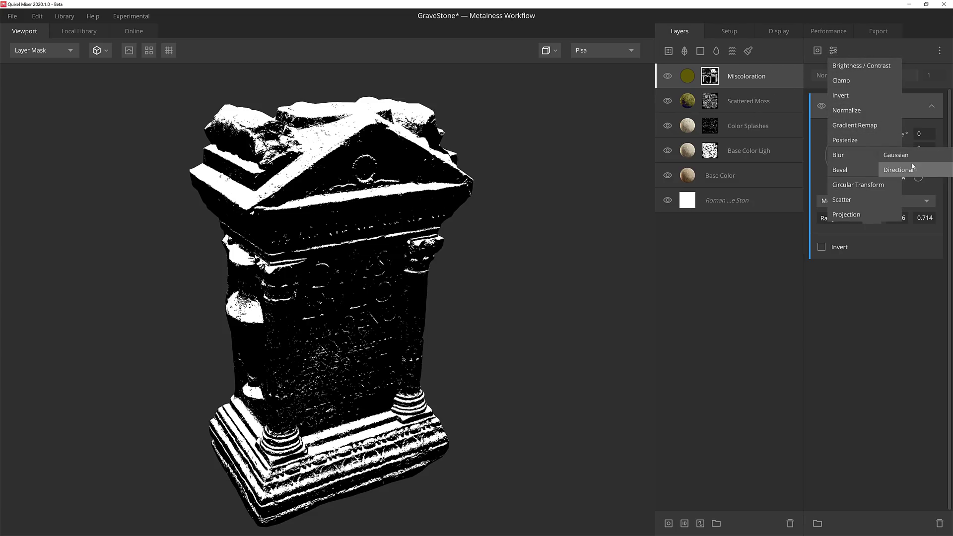
{"action": "left_click", "coordinate": [900, 156]}
{"action": "left_click_drag", "start_coordinate": [841, 148], "coordinate": [819, 142]}
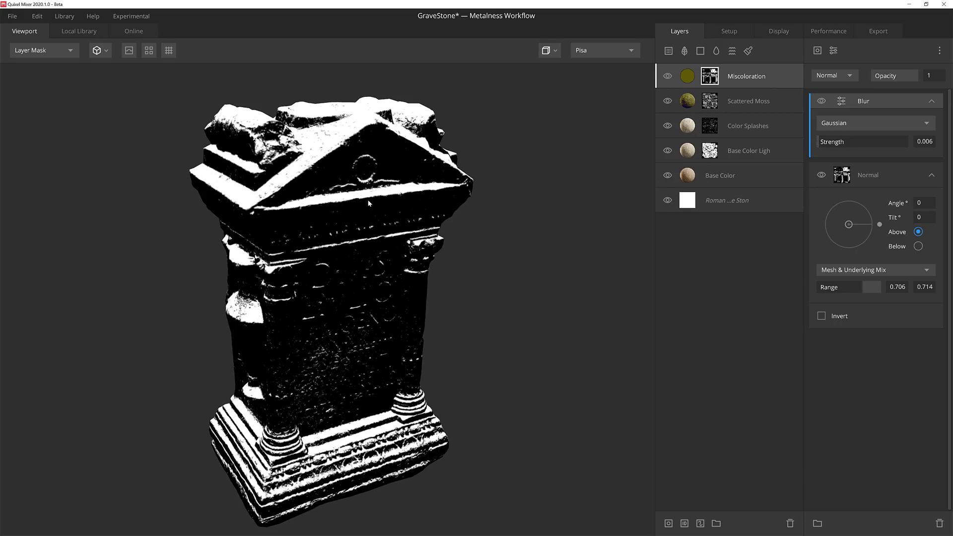
Add a Perlin noise component to the Miscoloration mask with seed 78, amplitude 2.431, frequency 14.06 and 7 octaves
{"action": "left_click", "coordinate": [817, 50]}
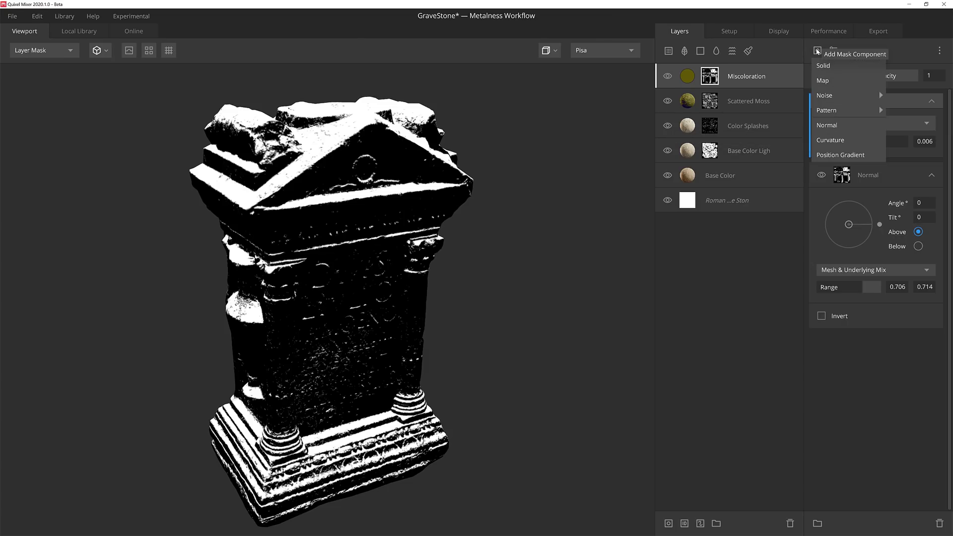
{"action": "mouse_move", "coordinate": [827, 99]}
{"action": "left_click", "coordinate": [894, 111]}
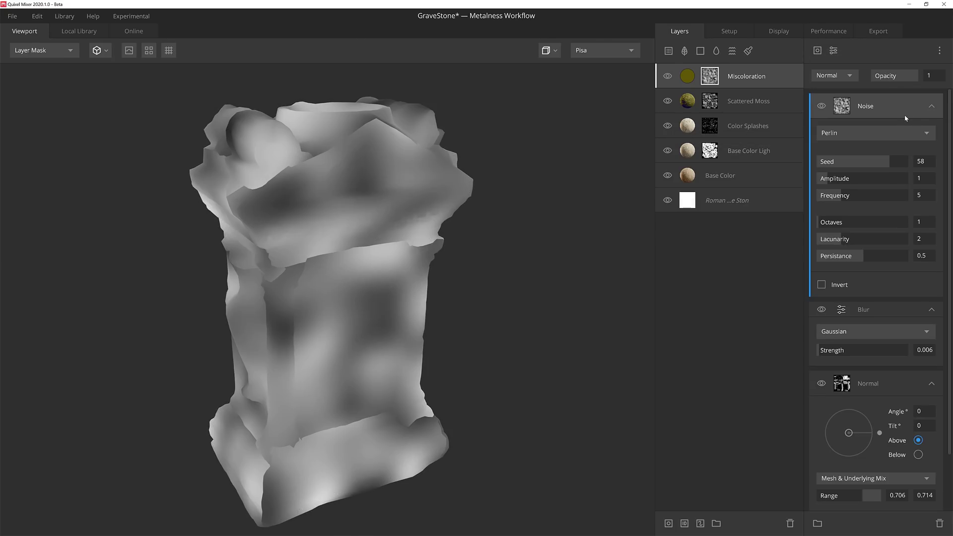
{"action": "left_click_drag", "start_coordinate": [876, 164], "coordinate": [897, 162]}
{"action": "left_click_drag", "start_coordinate": [825, 178], "coordinate": [877, 222]}
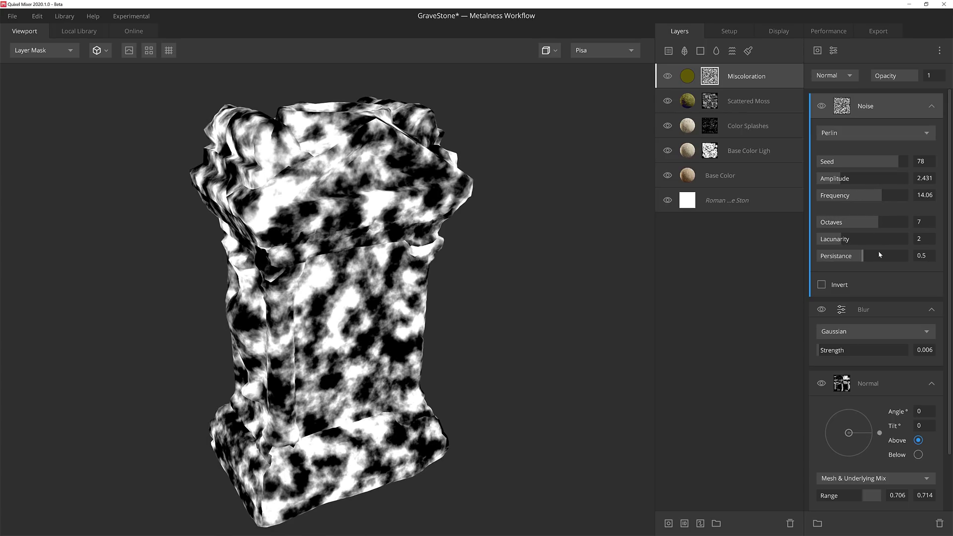
Blend the Perlin noise in the Miscoloration mask with Multiply at 0.236 opacity and check the mask against the textured model
{"action": "left_click", "coordinate": [829, 76]}
{"action": "left_click", "coordinate": [834, 148]}
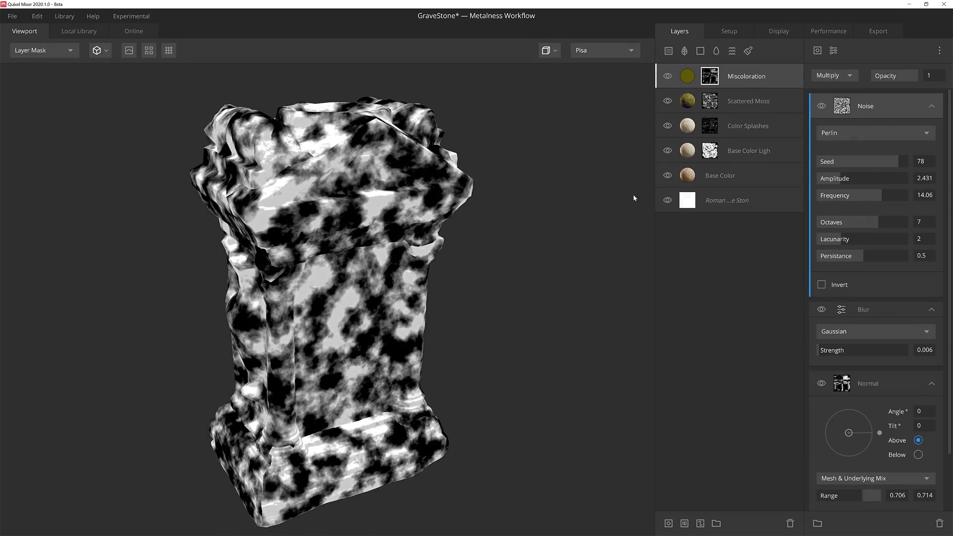
{"action": "left_click_drag", "start_coordinate": [527, 230], "coordinate": [388, 235]}
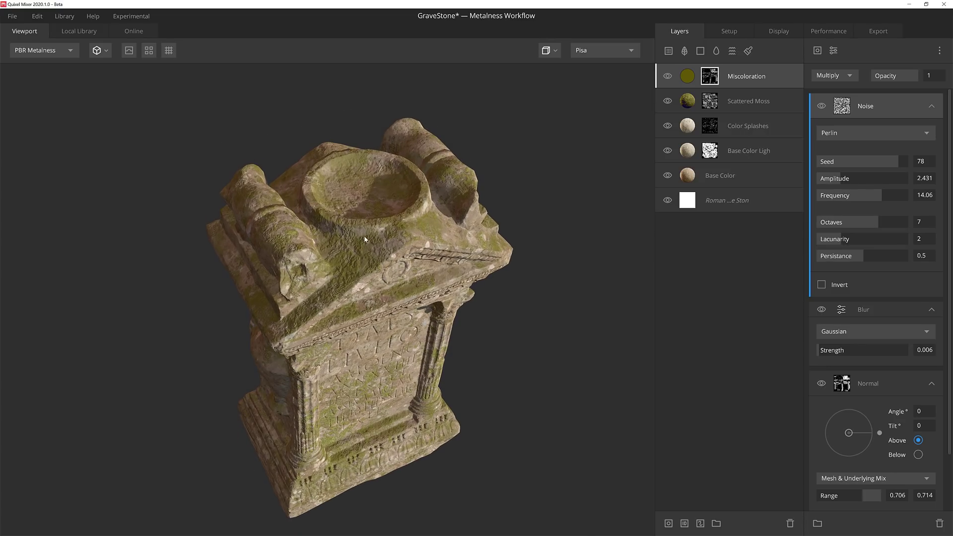
{"action": "key", "text": "m"}
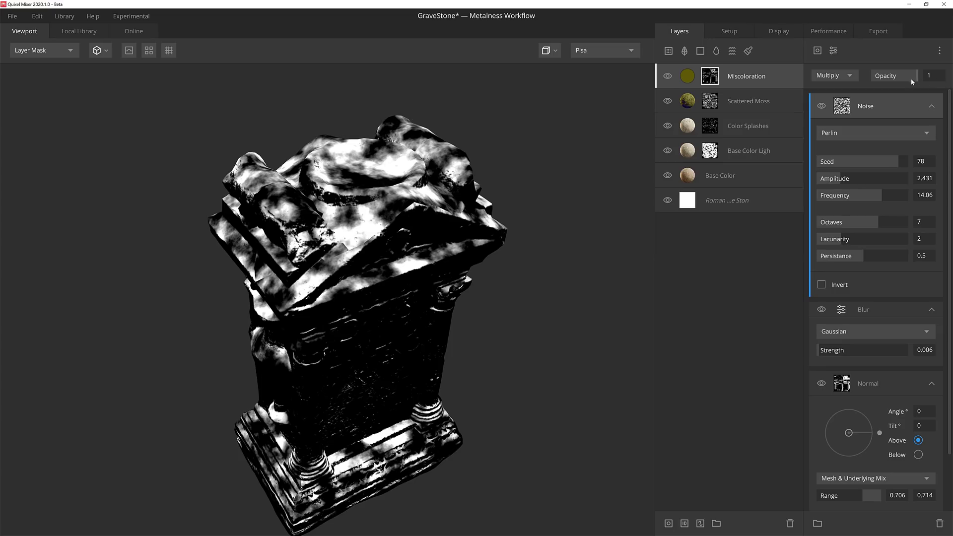
{"action": "left_click_drag", "start_coordinate": [911, 81], "coordinate": [883, 78]}
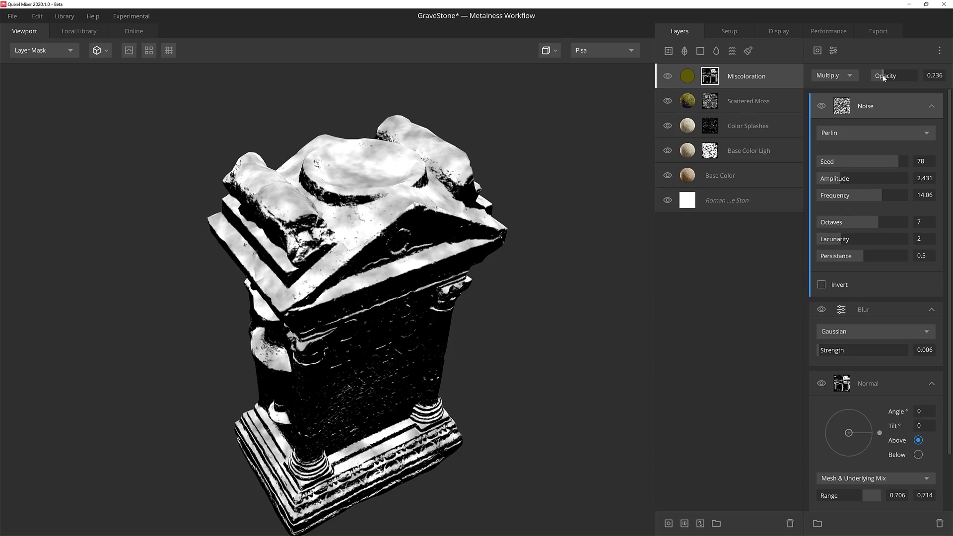
{"action": "mouse_move", "coordinate": [343, 183]}
{"action": "left_mouse_down"}
{"action": "mouse_move", "coordinate": [313, 216]}
{"action": "mouse_move", "coordinate": [310, 233]}
{"action": "mouse_move", "coordinate": [347, 179]}
{"action": "left_mouse_up"}
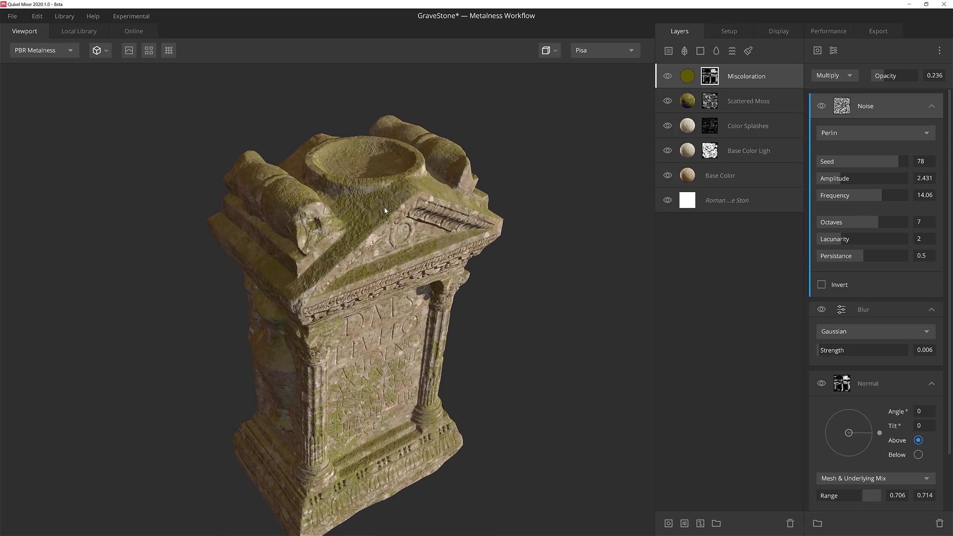
{"action": "key", "text": "m"}
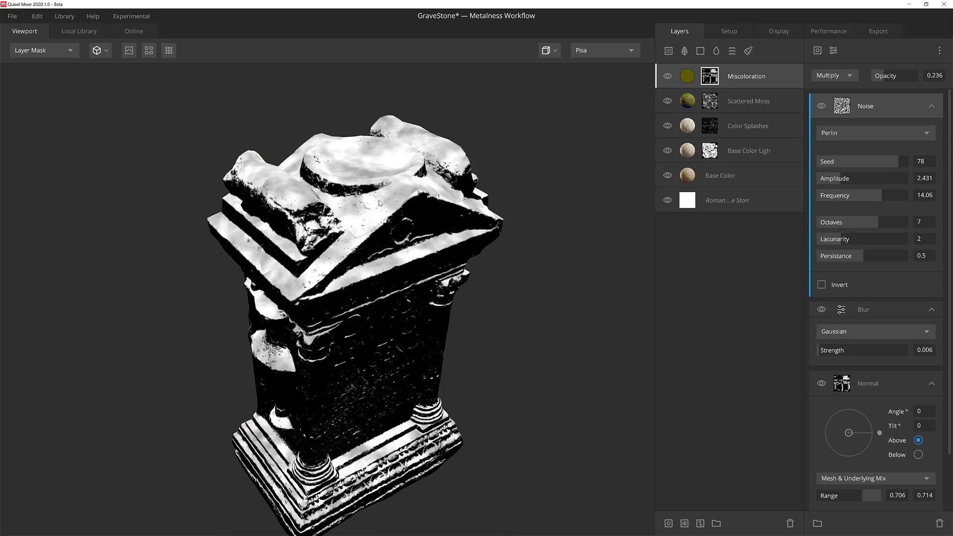
{"action": "left_click_drag", "start_coordinate": [395, 255], "coordinate": [392, 245]}
{"action": "key", "text": "m"}
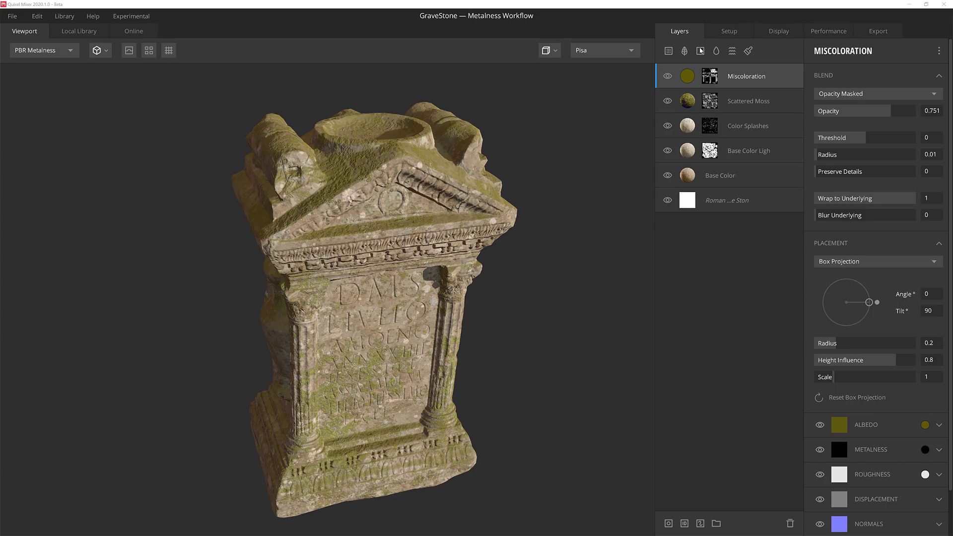
Add a solid layer above Miscoloration and rename it Moss Overlay
{"action": "left_click", "coordinate": [700, 51]}
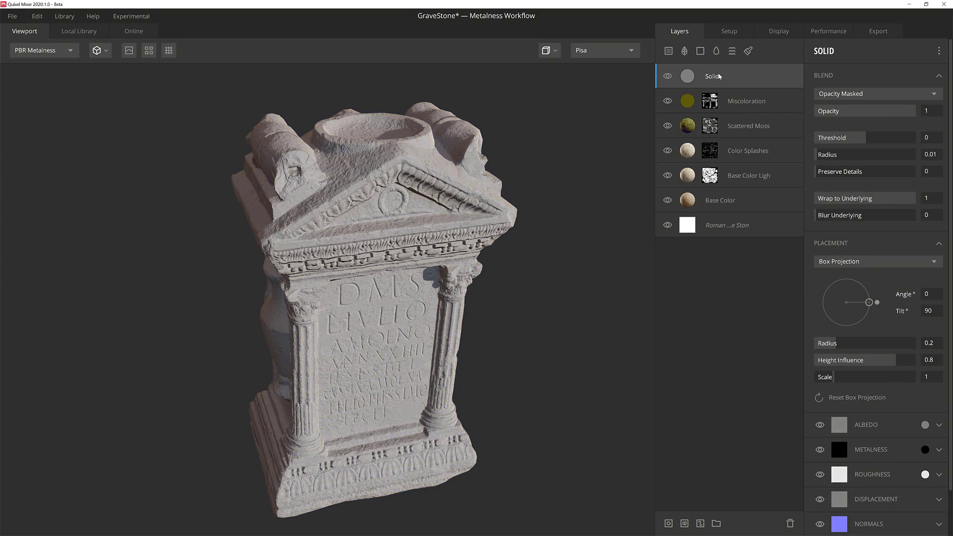
{"action": "type", "text": "Moss Overlay"}
{"action": "key", "text": "Return"}
Set the Moss Overlay layer's albedo color to hex 3B3D07 and its opacity to 0.602
{"action": "left_click", "coordinate": [924, 425]}
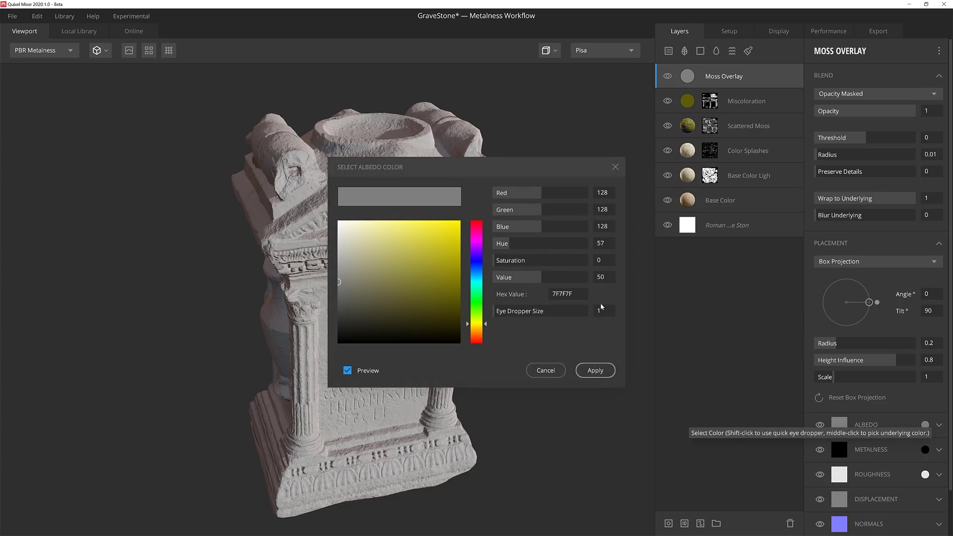
{"action": "double_click", "coordinate": [582, 296]}
{"action": "type", "text": "3B3B"}
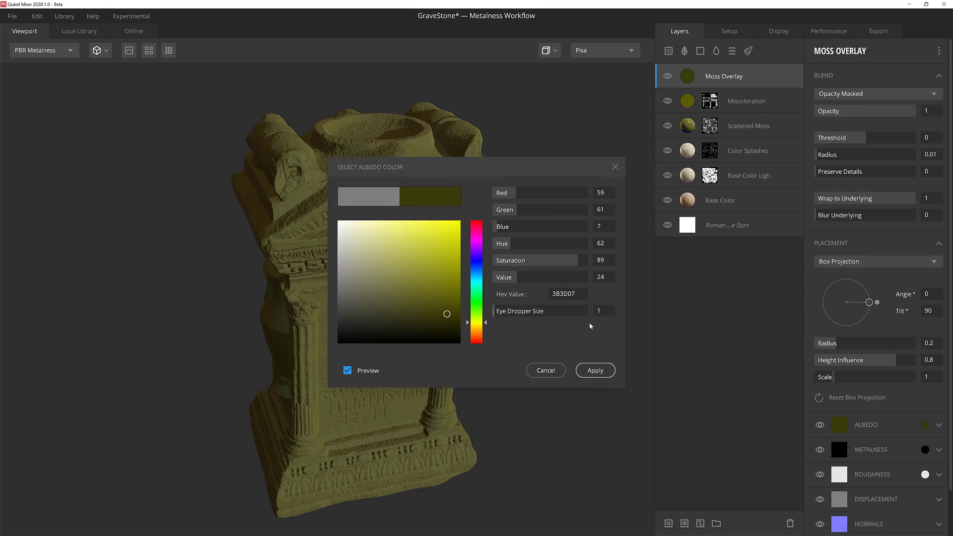
{"action": "left_click", "coordinate": [595, 370]}
{"action": "left_click_drag", "start_coordinate": [895, 110], "coordinate": [876, 114]}
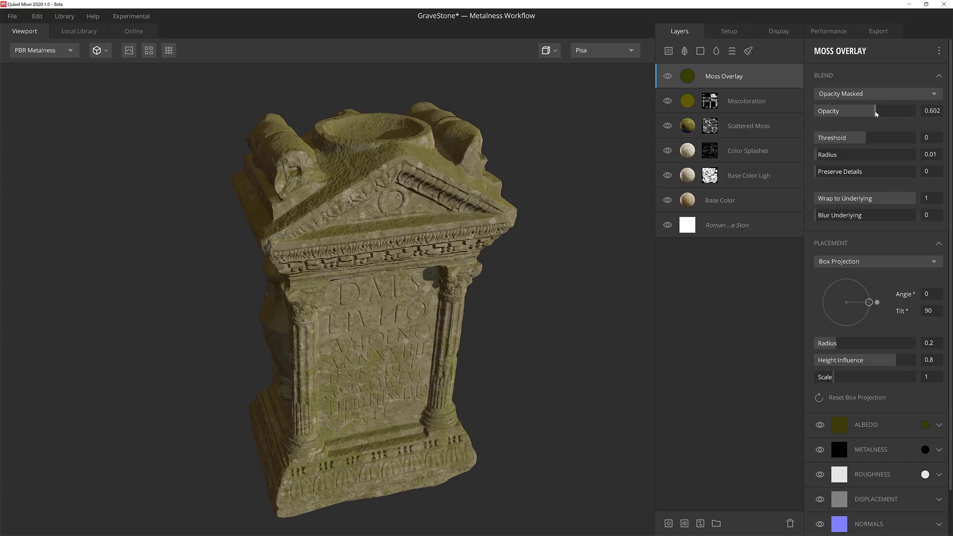
Mask the Moss Overlay layer with an inverted Position Gradient component set to Above at tilt 0
{"action": "left_click", "coordinate": [668, 523]}
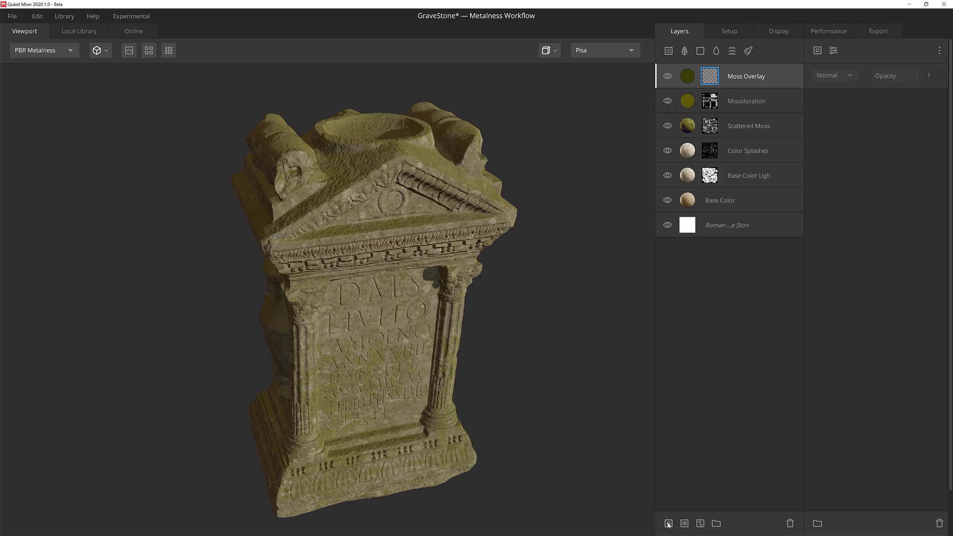
{"action": "left_click", "coordinate": [818, 50]}
{"action": "left_click", "coordinate": [845, 155]}
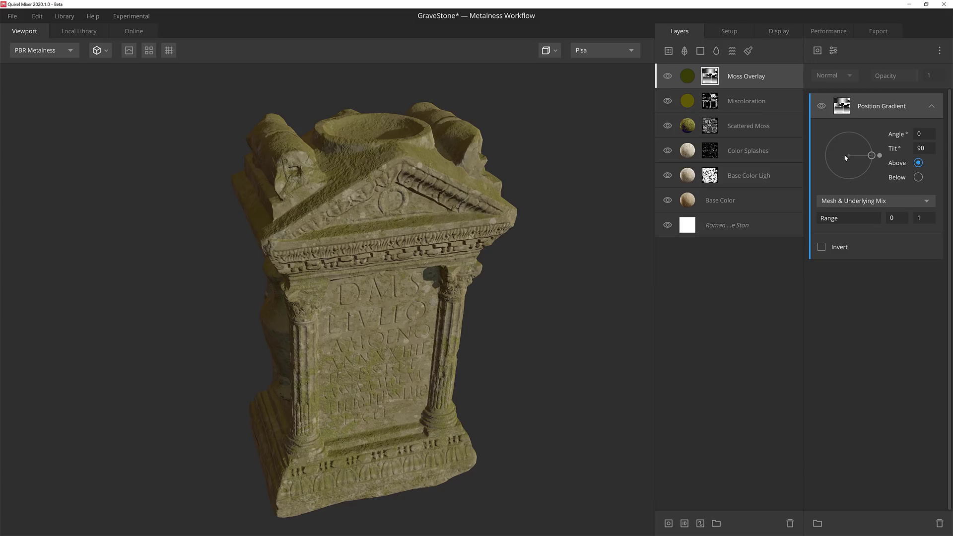
{"action": "key", "text": "m"}
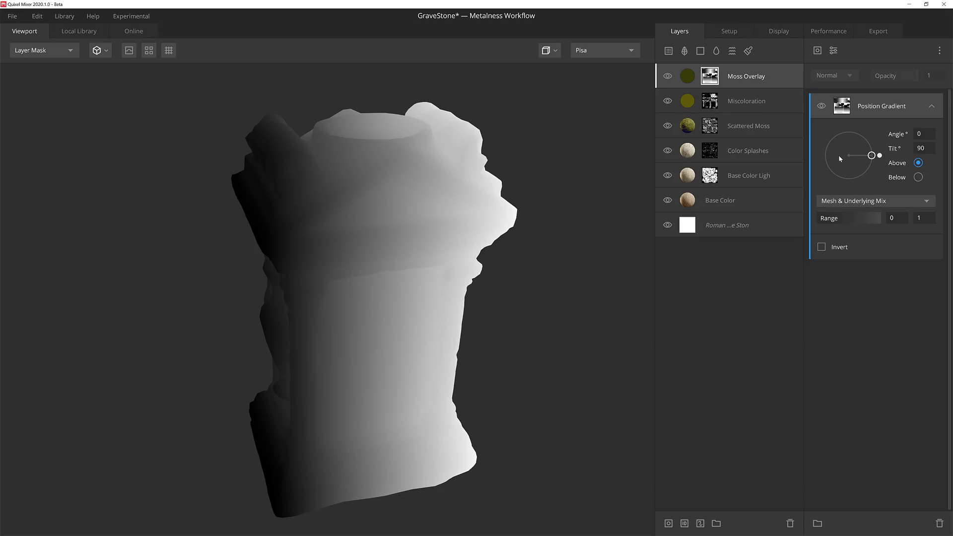
{"action": "left_click_drag", "start_coordinate": [871, 155], "coordinate": [849, 157]}
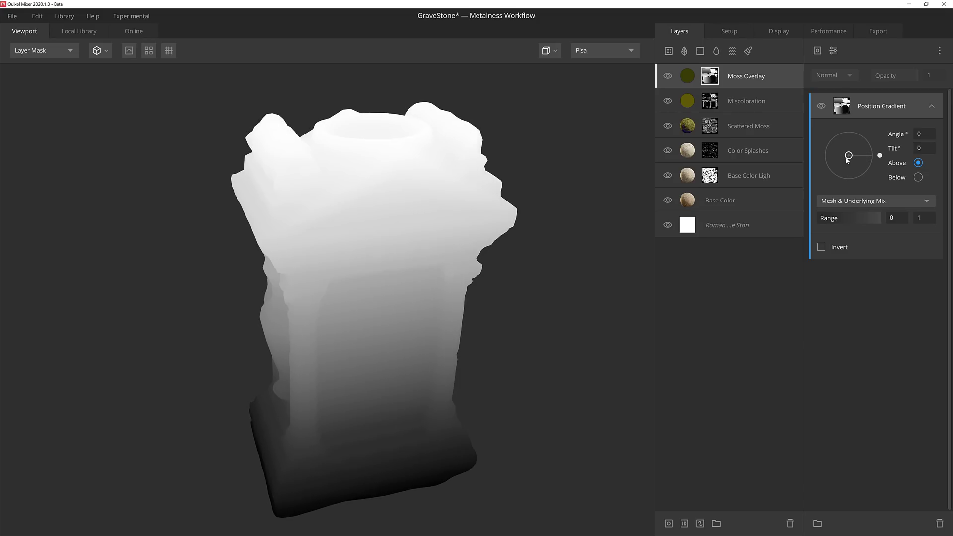
{"action": "left_click", "coordinate": [919, 177]}
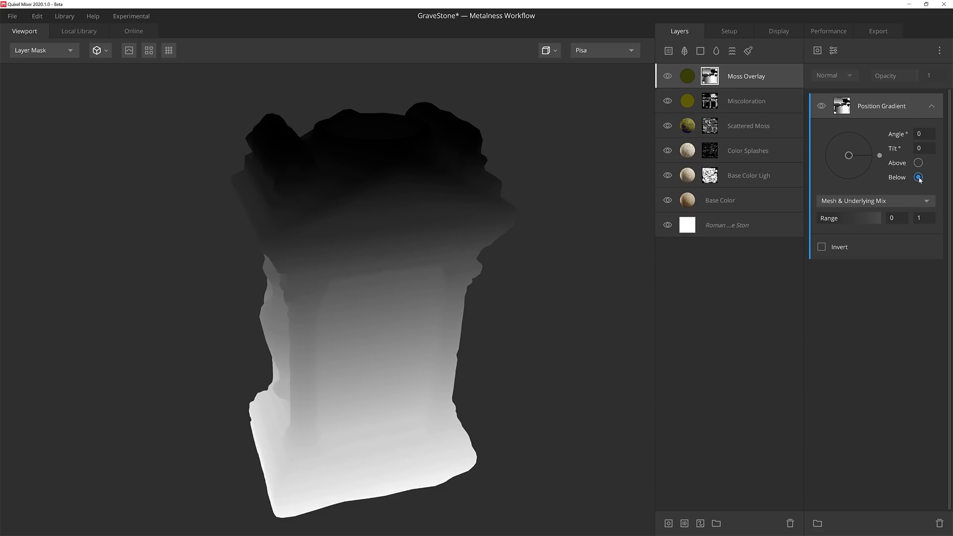
{"action": "left_click", "coordinate": [918, 163]}
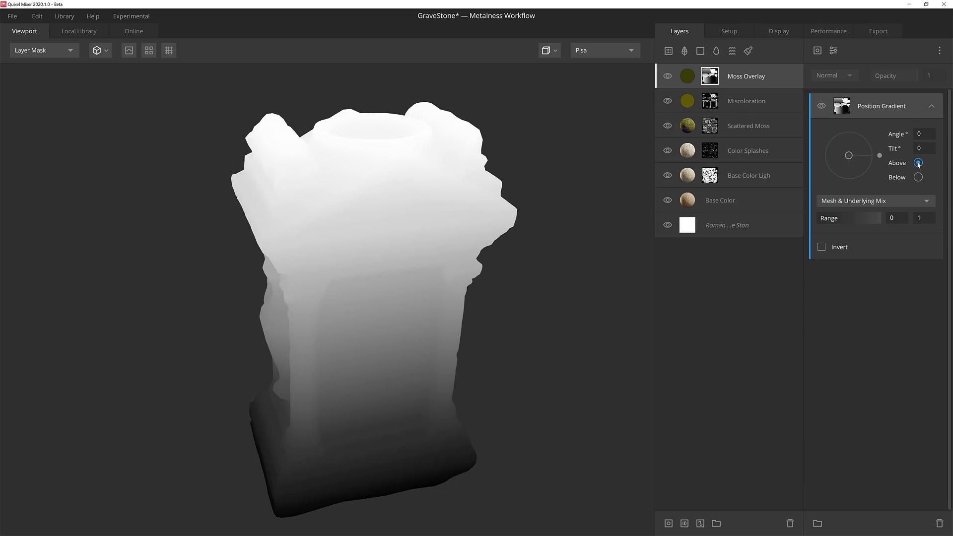
{"action": "left_click", "coordinate": [822, 247]}
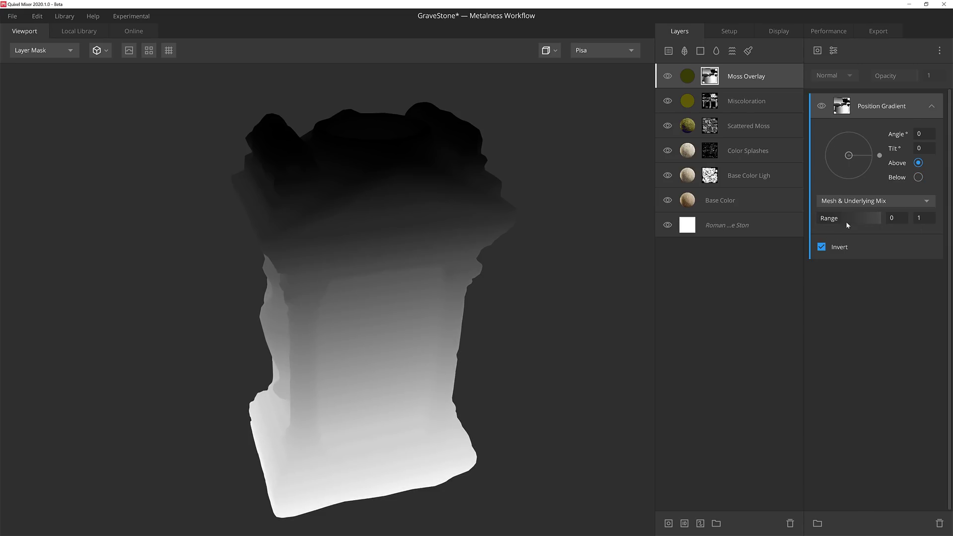
Add an inverted Worley 2 noise component to the Moss Overlay mask with seed -48, amplitude 1.519, frequency 15.47 and 3 octaves
{"action": "left_click", "coordinate": [817, 50]}
{"action": "mouse_move", "coordinate": [834, 95]}
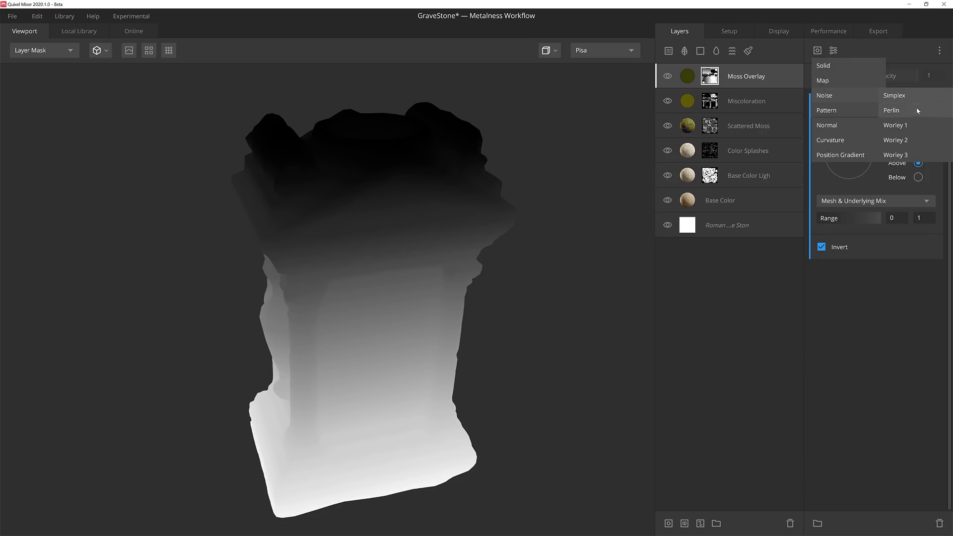
{"action": "left_click", "coordinate": [896, 140]}
{"action": "left_click_drag", "start_coordinate": [864, 162], "coordinate": [886, 195]}
{"action": "left_click", "coordinate": [838, 223]}
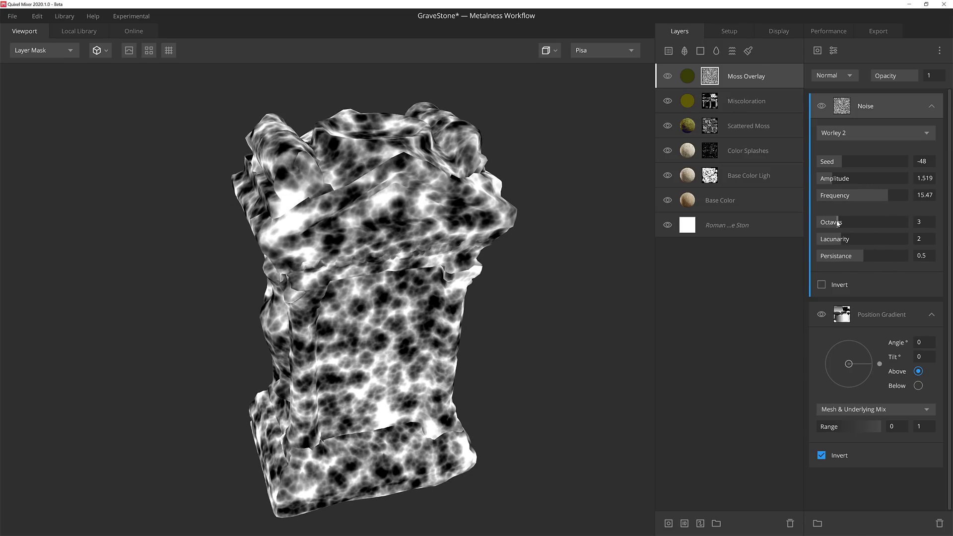
{"action": "left_click", "coordinate": [822, 285]}
Set the Worley 2 noise component's blend mode to Add and inspect the textured grave stone up close
{"action": "left_click", "coordinate": [834, 75]}
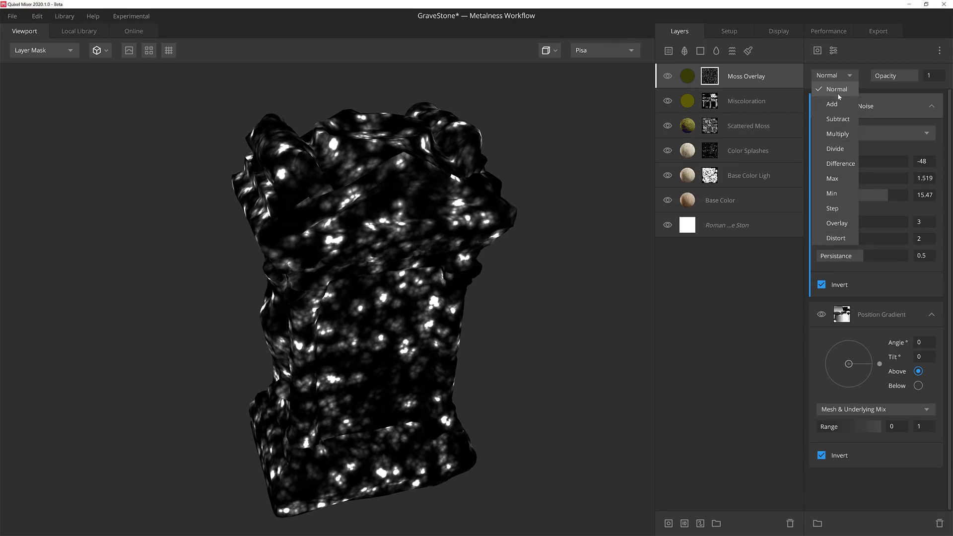
{"action": "left_click", "coordinate": [838, 105]}
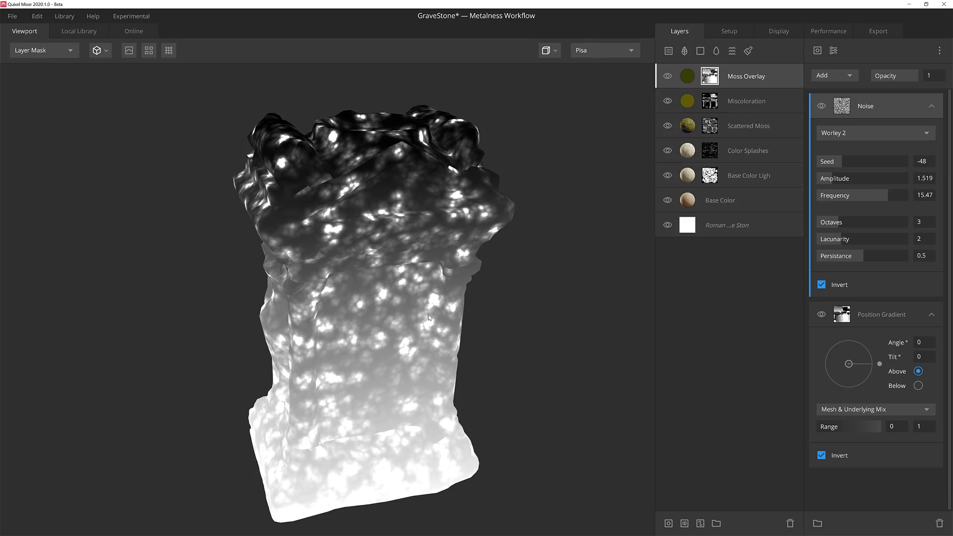
{"action": "key", "text": "1"}
{"action": "scroll", "coordinate": [408, 324], "scroll_direction": "up", "scroll_amount": 5}
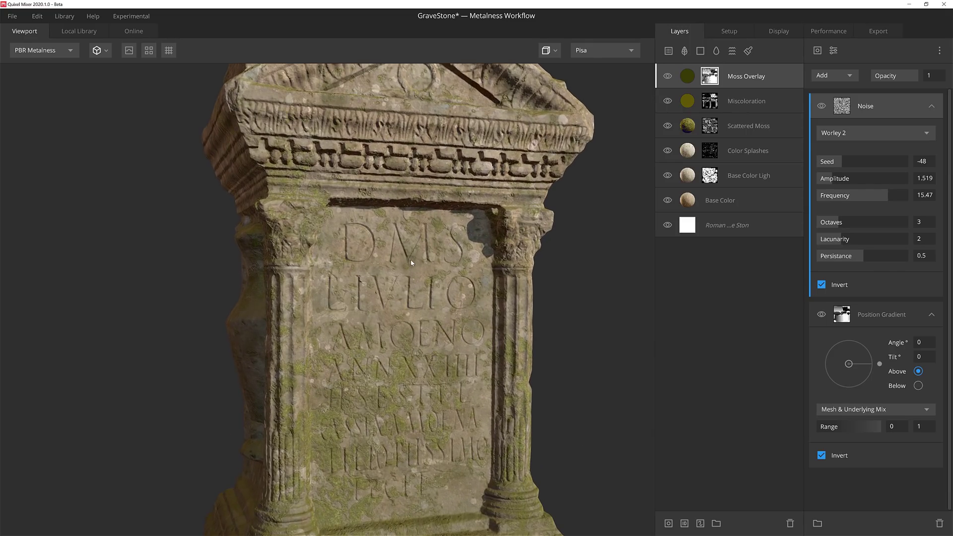
{"action": "scroll", "coordinate": [430, 415], "scroll_direction": "down", "scroll_amount": 5}
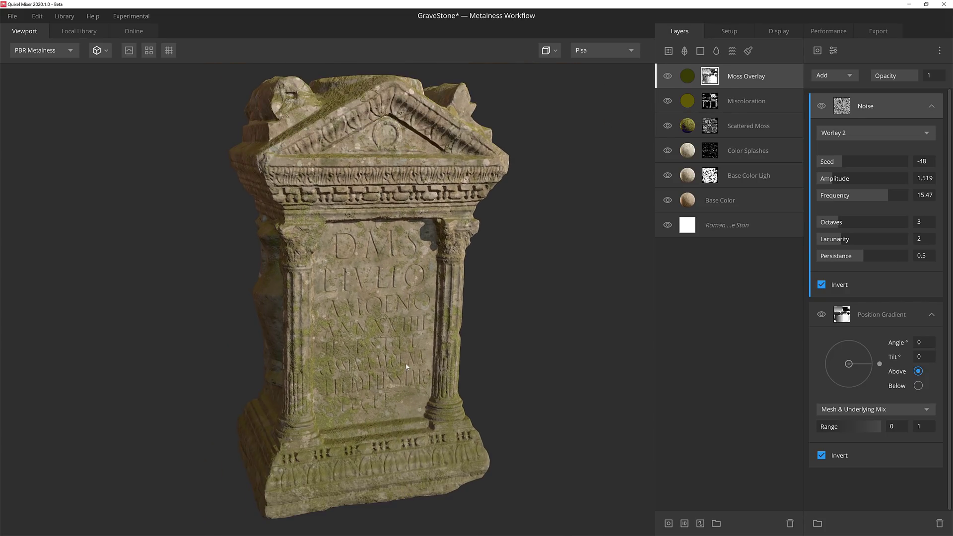
Return to the Moss Overlay layer's own properties and save the mix
{"action": "left_click", "coordinate": [658, 83]}
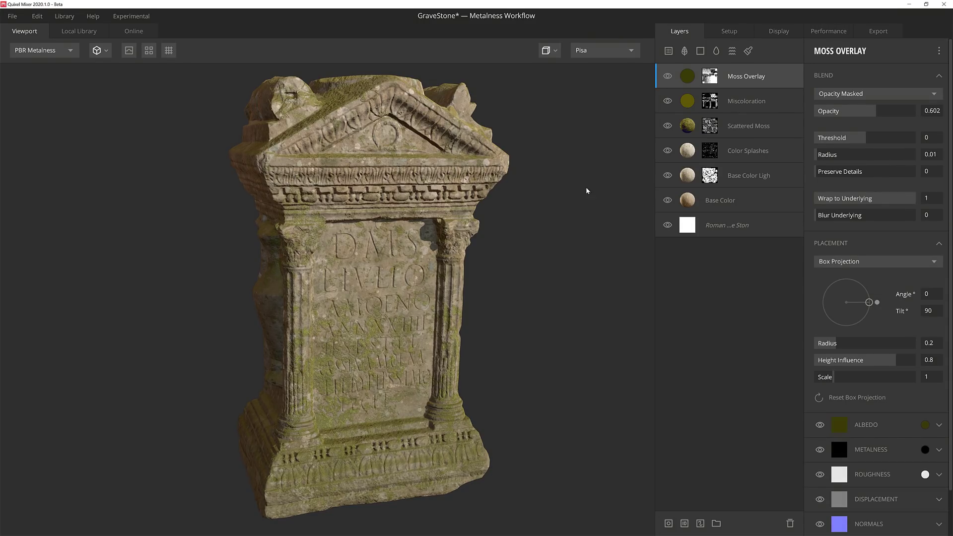
{"action": "left_click_drag", "start_coordinate": [559, 207], "coordinate": [390, 274]}
{"action": "key", "text": "ctrl+s"}
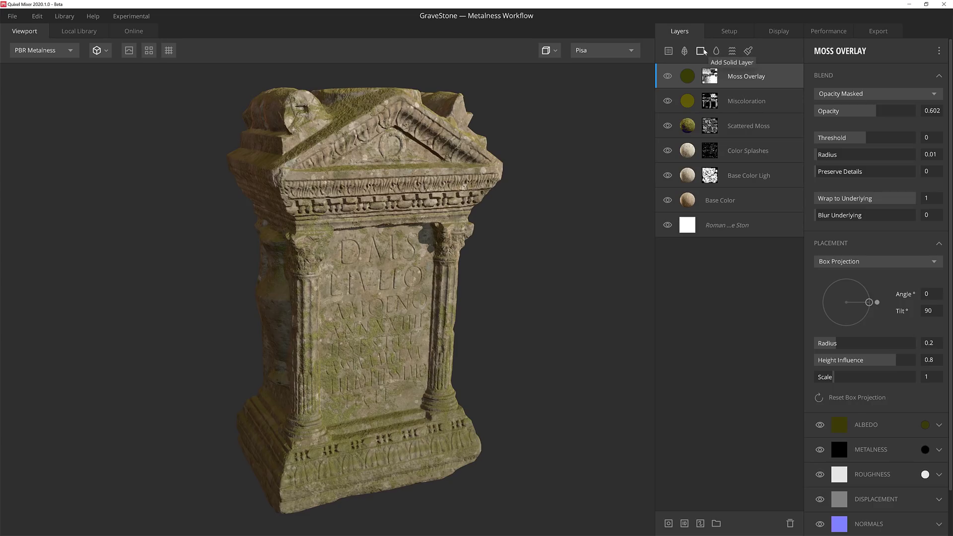
Add a solid layer above Moss Overlay and rename it Edge Highlights
{"action": "left_click", "coordinate": [701, 51]}
{"action": "double_click", "coordinate": [712, 76]}
{"action": "type", "text": "Edge Highlights"}
{"action": "key", "text": "Return"}
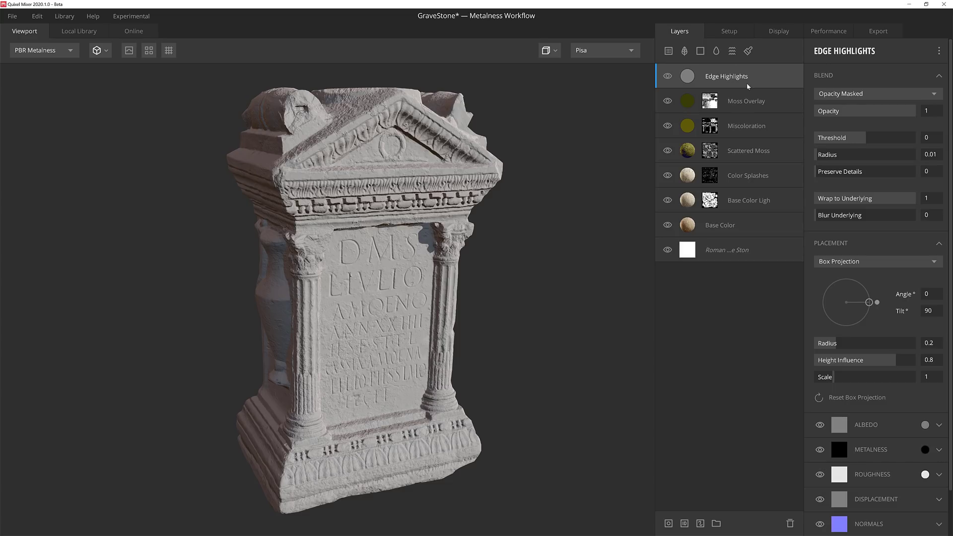
Set the Edge Highlights layer's albedo blend mode to Add and the layer opacity to 0.356
{"action": "left_click", "coordinate": [938, 426]}
{"action": "scroll", "coordinate": [920, 432], "scroll_direction": "down", "scroll_amount": 1}
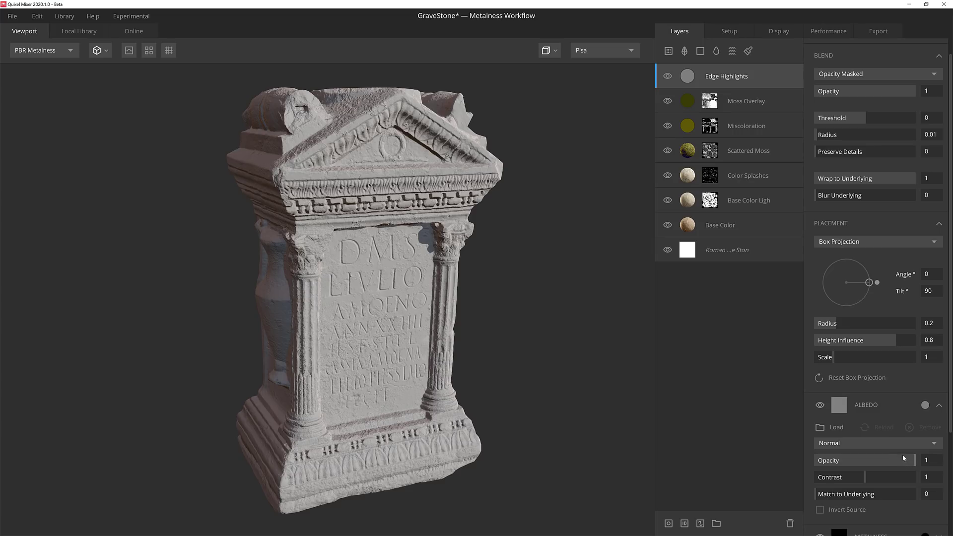
{"action": "left_click", "coordinate": [905, 443]}
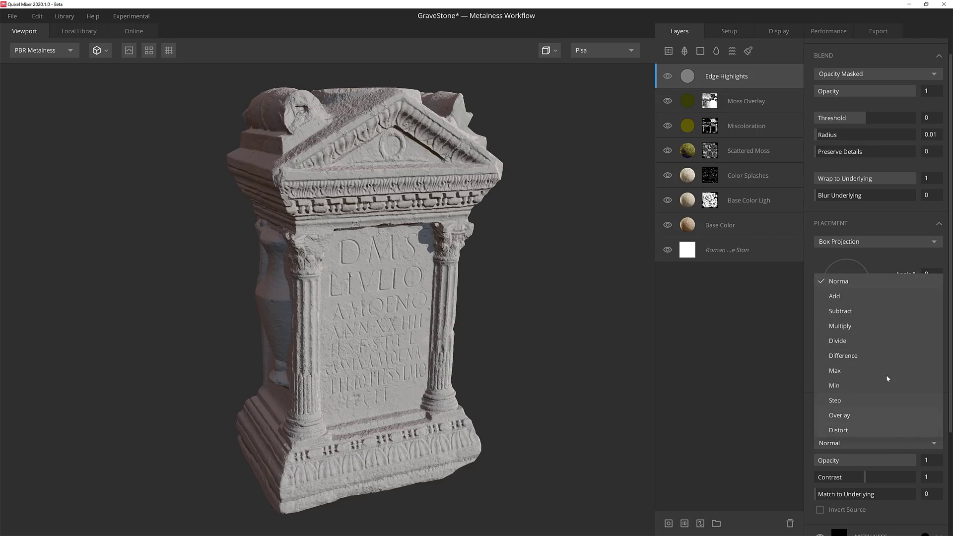
{"action": "left_click", "coordinate": [863, 293]}
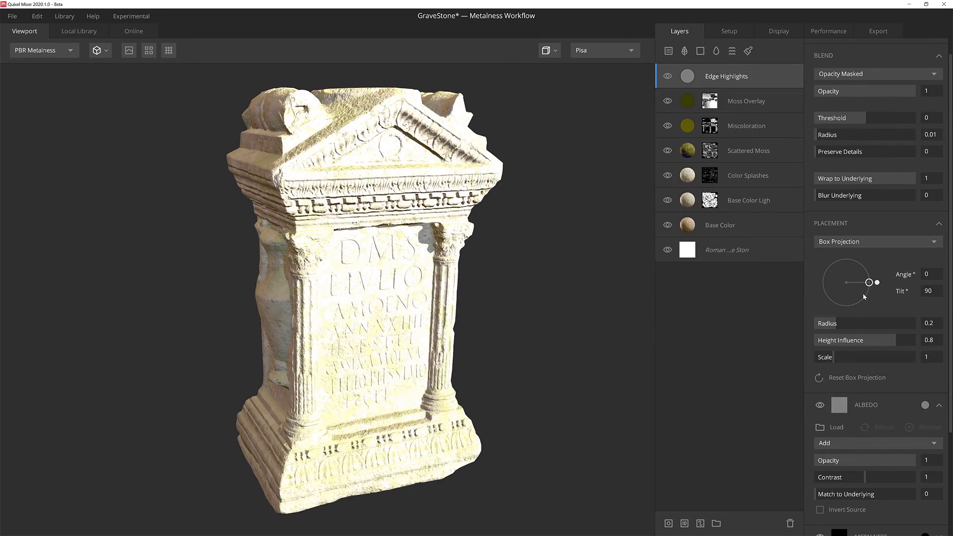
{"action": "left_click_drag", "start_coordinate": [906, 91], "coordinate": [852, 89]}
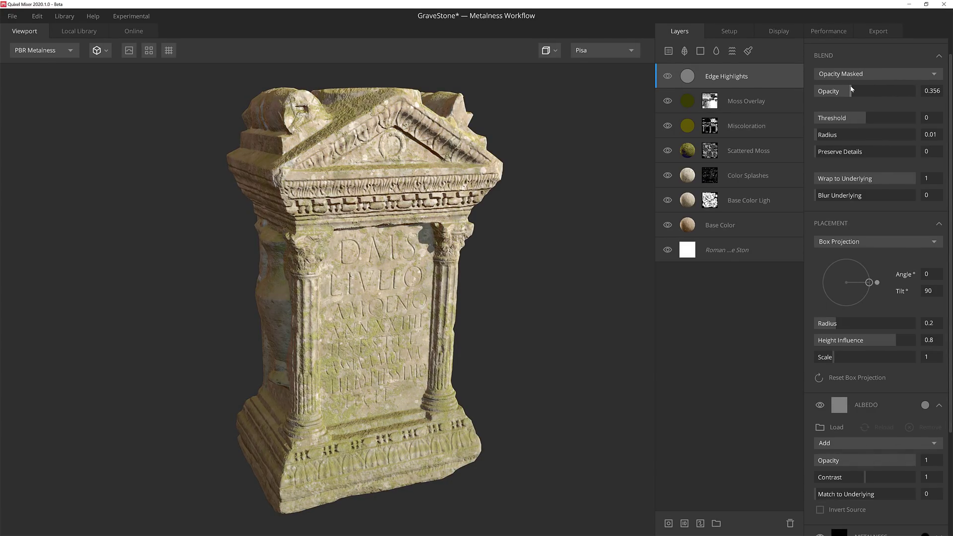
Add a mask stack with a Curvature component to the Edge Highlights layer and raise its lower level to 0.579
{"action": "left_click", "coordinate": [668, 523]}
{"action": "left_click", "coordinate": [818, 50]}
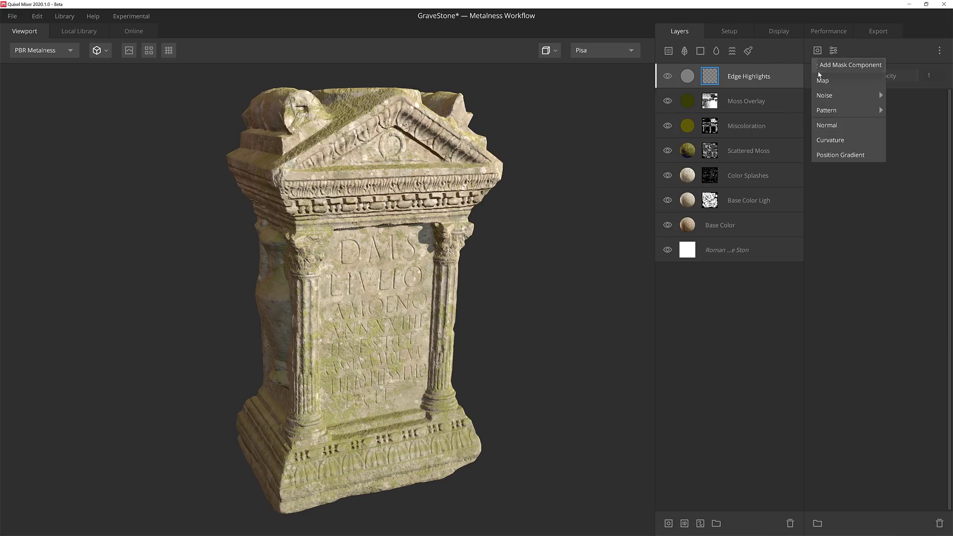
{"action": "left_click", "coordinate": [839, 139]}
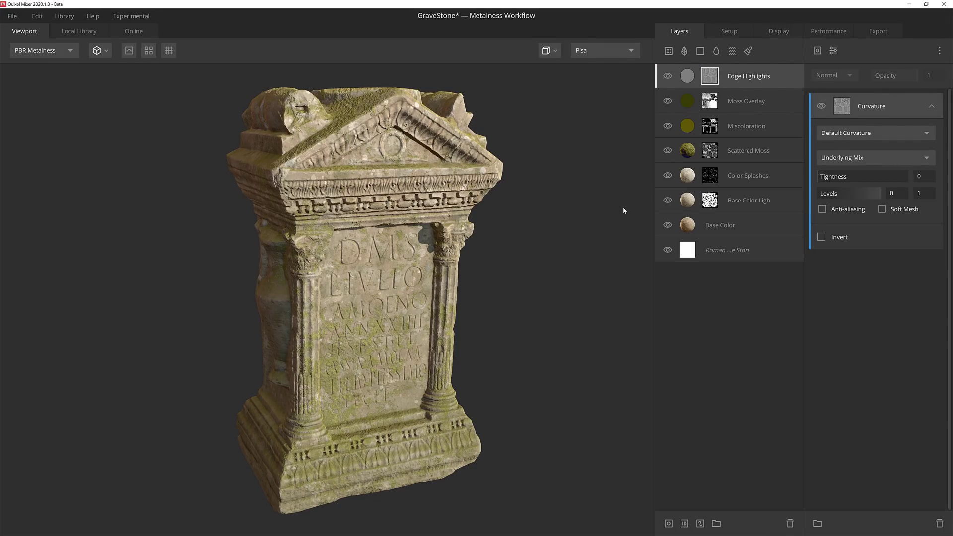
{"action": "key", "text": "m"}
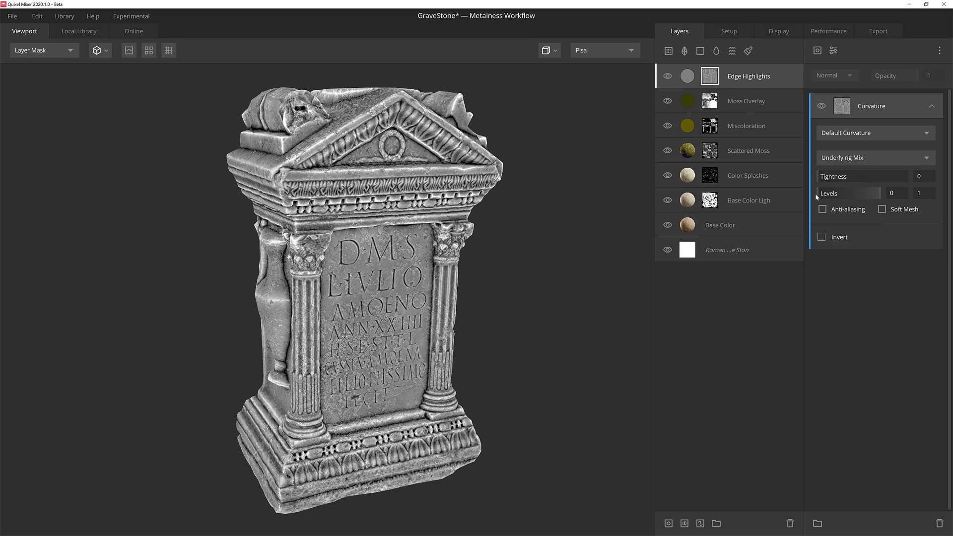
{"action": "left_click_drag", "start_coordinate": [824, 193], "coordinate": [881, 194]}
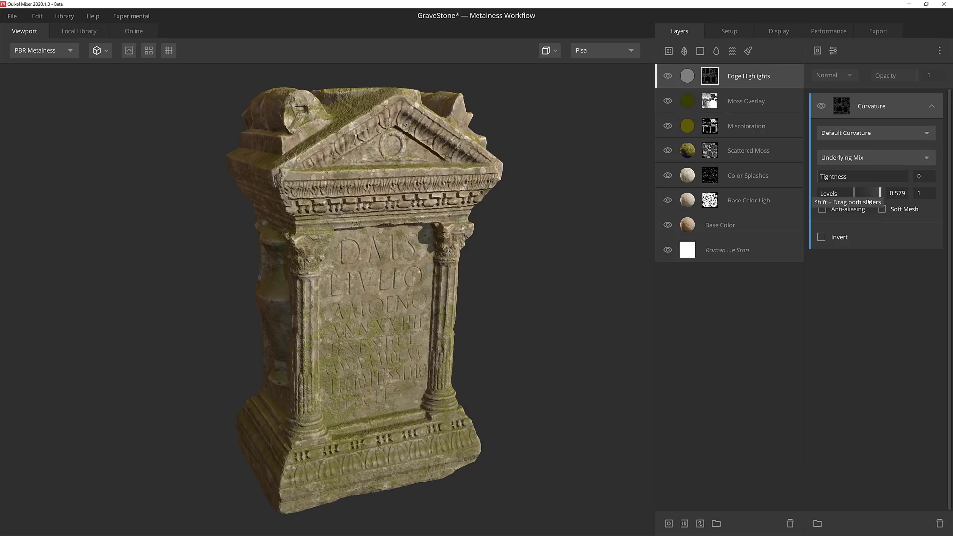
Compare the grave stone with the Edge Highlights layer hidden and shown, up close and from further away
{"action": "scroll", "coordinate": [424, 214], "scroll_direction": "up", "scroll_amount": 6}
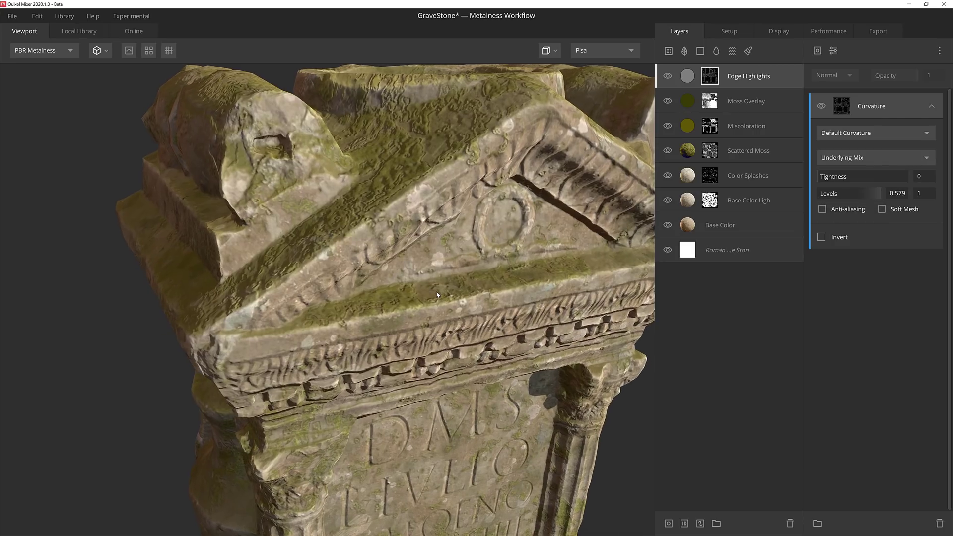
{"action": "left_click", "coordinate": [668, 79]}
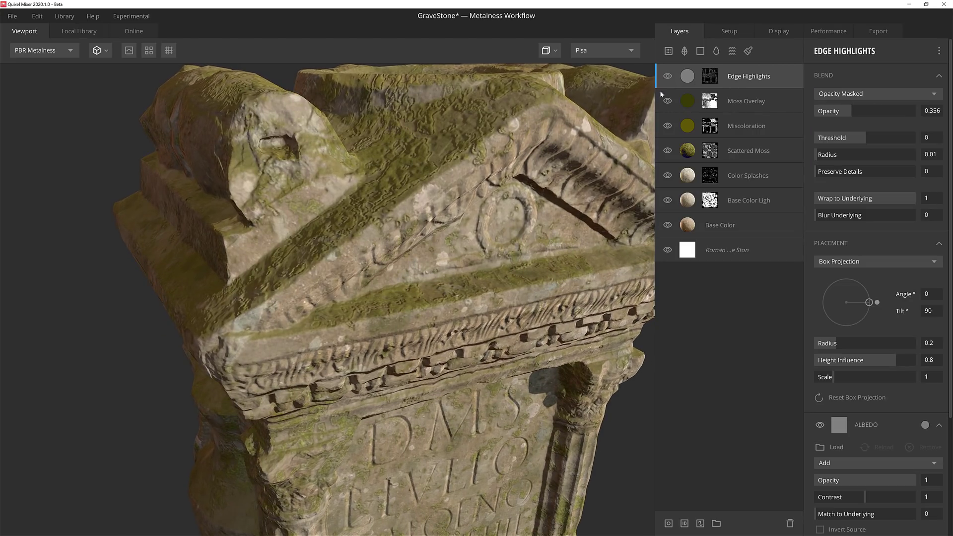
{"action": "left_click_drag", "start_coordinate": [377, 258], "coordinate": [476, 245]}
{"action": "scroll", "coordinate": [454, 243], "scroll_direction": "down", "scroll_amount": 3}
{"action": "left_click", "coordinate": [667, 76]}
{"action": "left_click", "coordinate": [667, 77]}
{"action": "left_click_drag", "start_coordinate": [550, 233], "coordinate": [551, 202]}
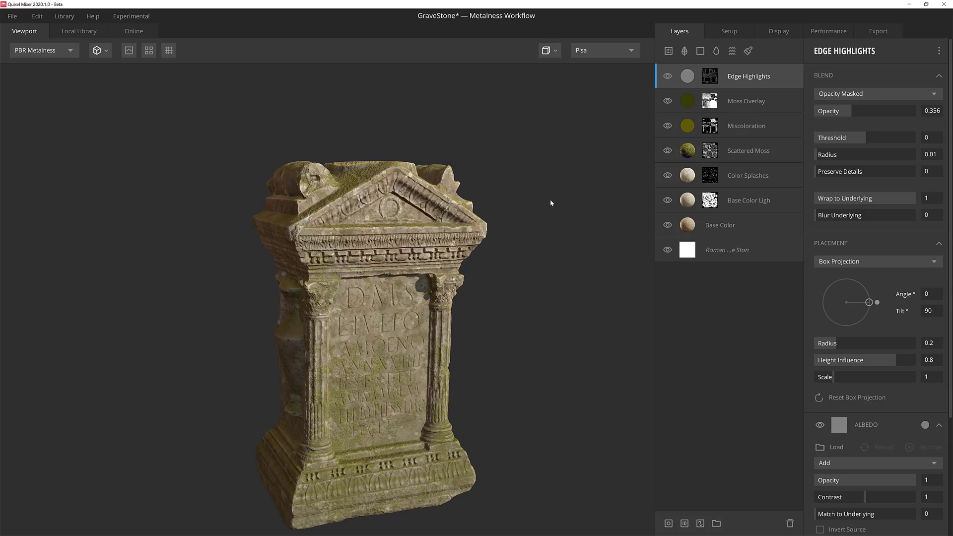
Add a solid layer above Edge Highlights and rename it Cavities
{"action": "left_click", "coordinate": [700, 51]}
{"action": "double_click", "coordinate": [712, 76]}
{"action": "type", "text": "Cavities"}
{"action": "key", "text": "Return"}
Set the Cavities layer's albedo blend mode to Multiply and the layer opacity to 0.649
{"action": "scroll", "coordinate": [927, 401], "scroll_direction": "down", "scroll_amount": 1}
{"action": "left_click", "coordinate": [939, 405]}
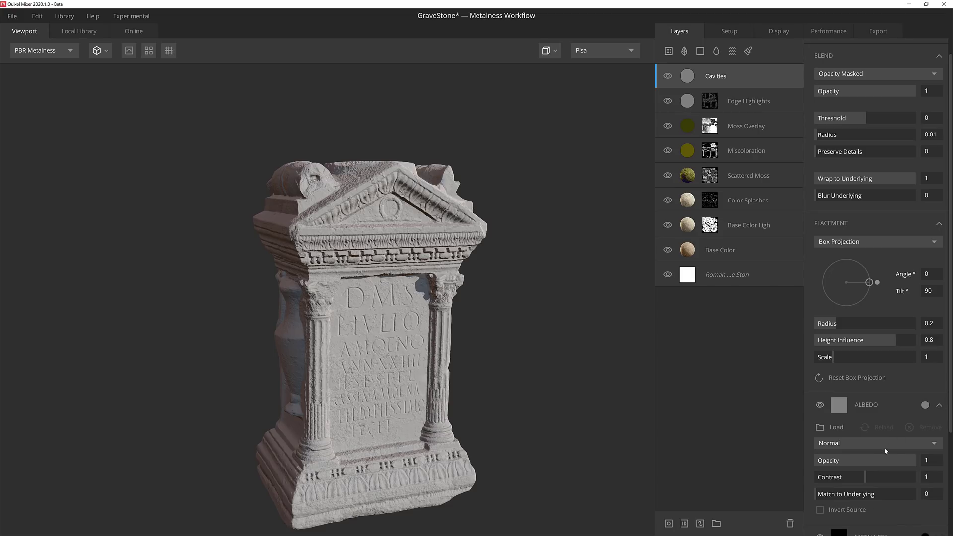
{"action": "left_click", "coordinate": [886, 446]}
{"action": "left_click", "coordinate": [863, 325]}
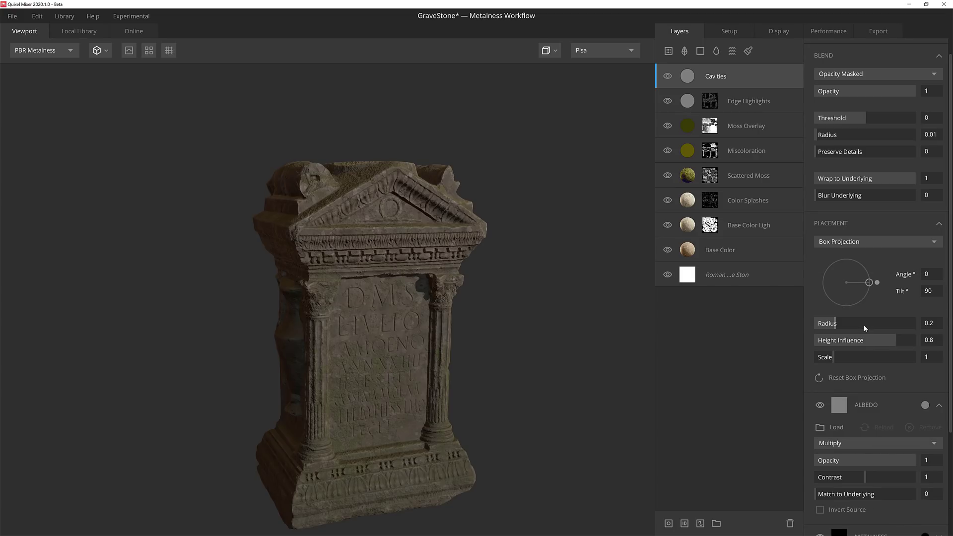
{"action": "left_click_drag", "start_coordinate": [905, 90], "coordinate": [881, 91]}
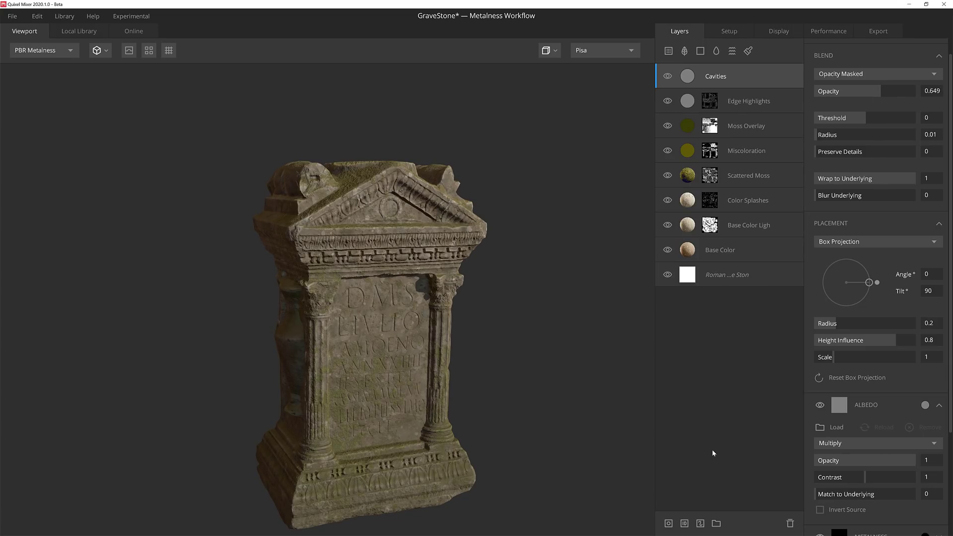
Add a mask stack to the Cavities layer with a Curvature component set to Cavities Only
{"action": "left_click", "coordinate": [668, 524]}
{"action": "left_click", "coordinate": [818, 52]}
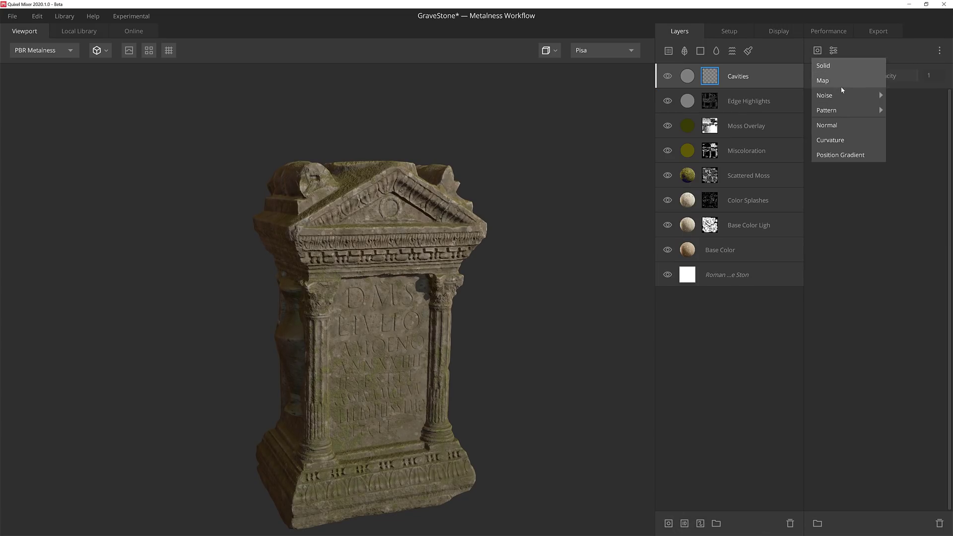
{"action": "left_click", "coordinate": [847, 140]}
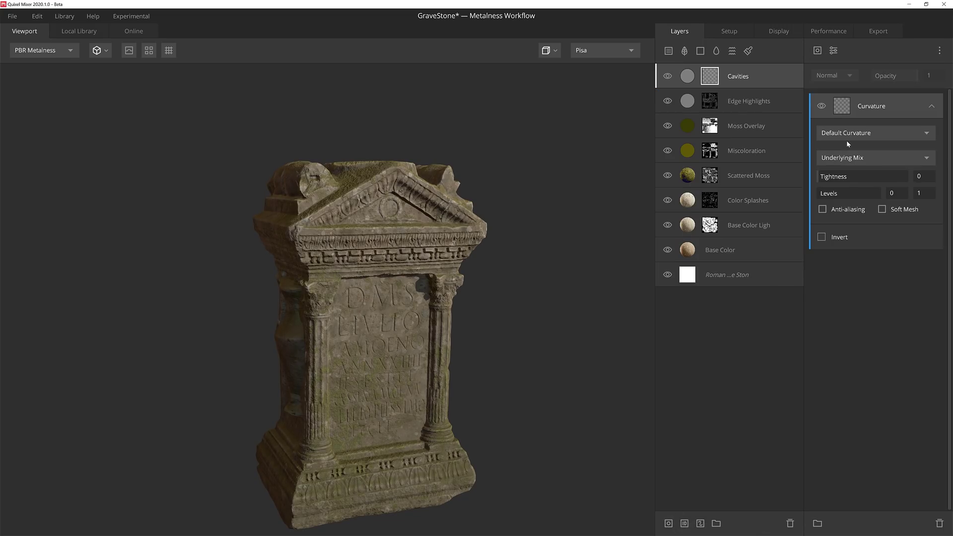
{"action": "left_click", "coordinate": [903, 133]}
{"action": "left_click", "coordinate": [889, 178]}
Preview the Cavities layer mask and lower the Curvature component's upper level to 0.226
{"action": "key", "text": "m"}
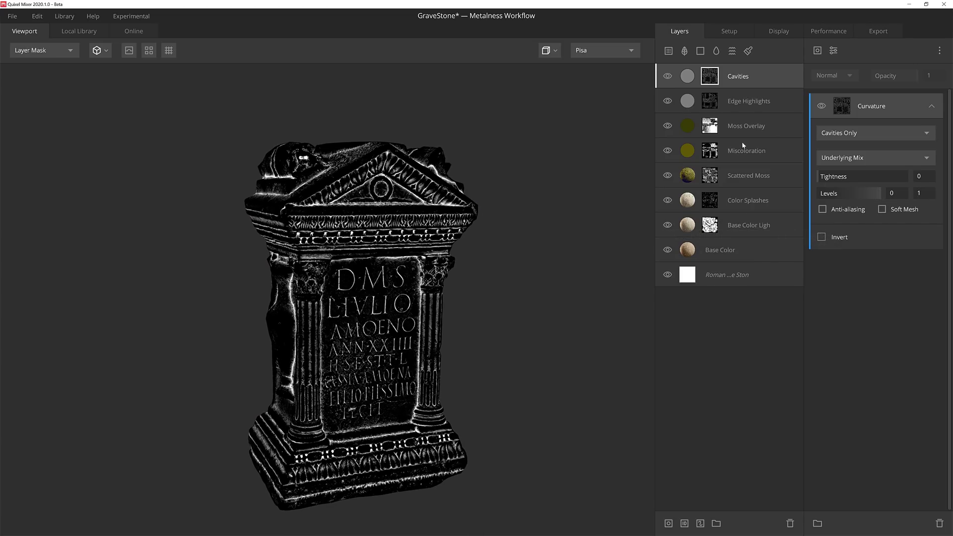
{"action": "mouse_move", "coordinate": [817, 194]}
{"action": "left_mouse_down"}
{"action": "mouse_move", "coordinate": [852, 194]}
{"action": "mouse_move", "coordinate": [818, 194]}
{"action": "left_mouse_up"}
{"action": "left_click_drag", "start_coordinate": [880, 193], "coordinate": [832, 191]}
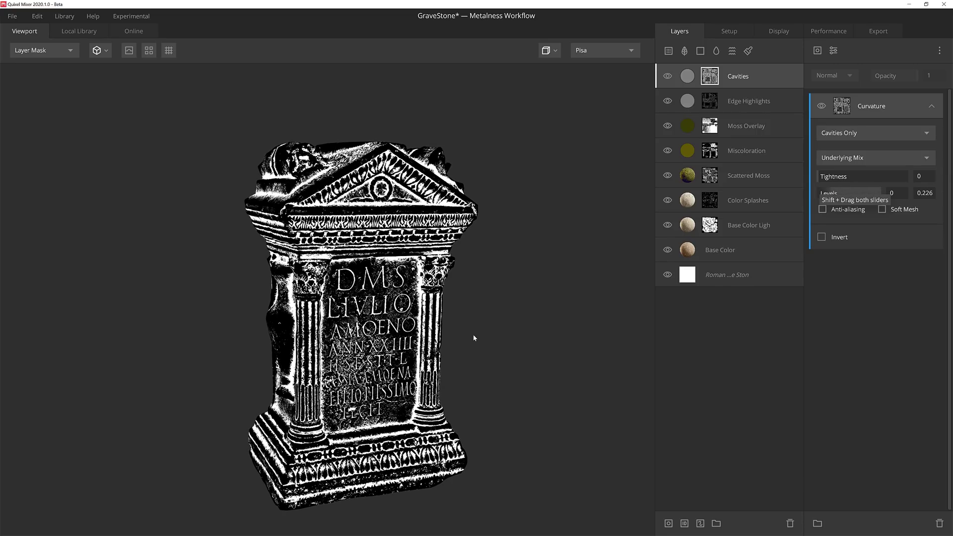
Compare the grave stone's inscription and carvings with the Cavities layer hidden and shown in the PBR Metalness view
{"action": "scroll", "coordinate": [471, 334], "scroll_direction": "up", "scroll_amount": 5}
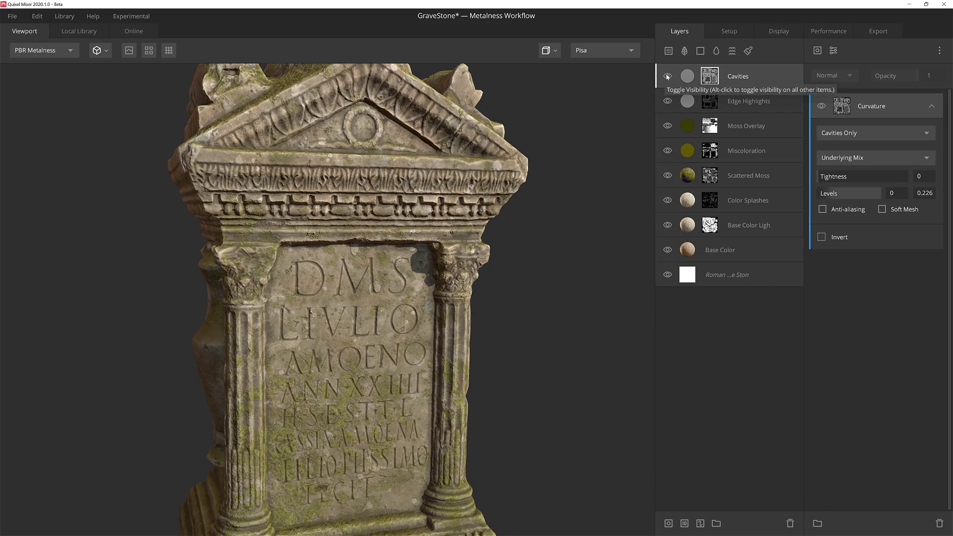
{"action": "left_click", "coordinate": [668, 77]}
{"action": "left_click", "coordinate": [668, 76]}
{"action": "left_click", "coordinate": [668, 77]}
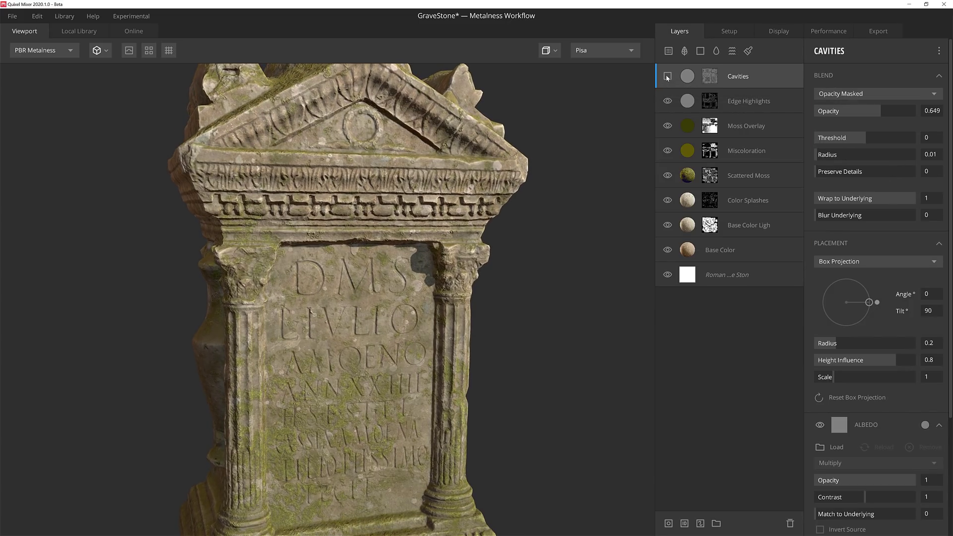
{"action": "left_click", "coordinate": [667, 77]}
Compare the Cavities layer hidden and shown in the Albedo view, and return to the PBR Metalness view
{"action": "key", "text": "2"}
{"action": "left_click_drag", "start_coordinate": [546, 333], "coordinate": [530, 325]}
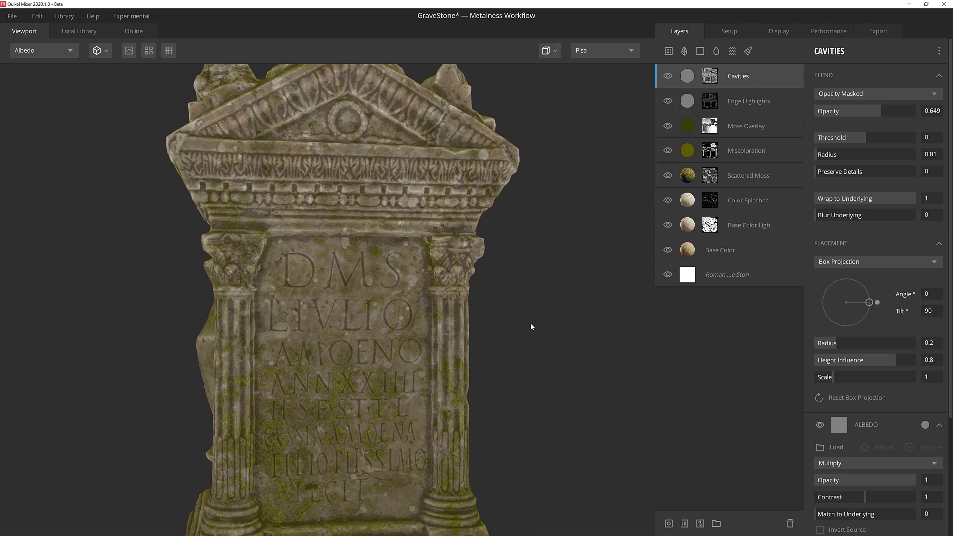
{"action": "left_click", "coordinate": [668, 77]}
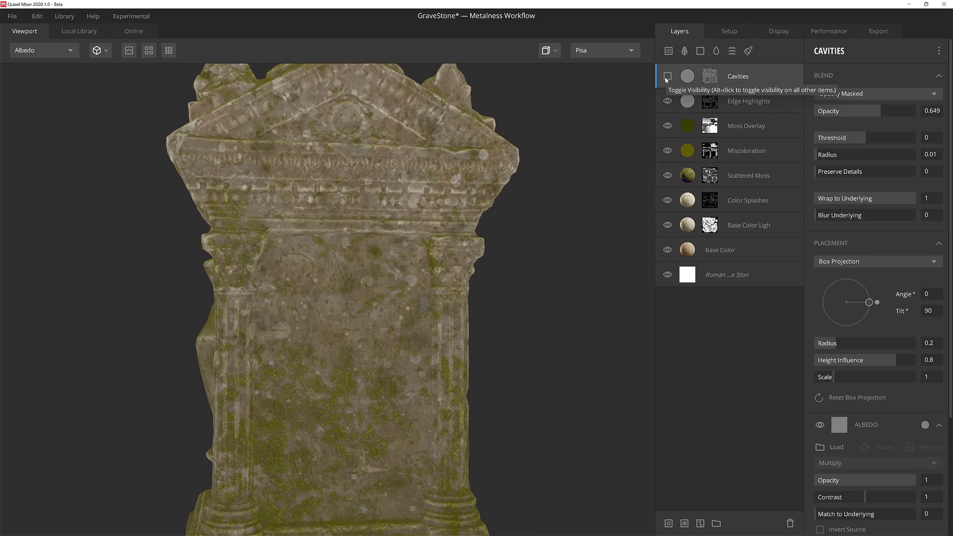
{"action": "left_click", "coordinate": [668, 77]}
{"action": "left_click_drag", "start_coordinate": [477, 314], "coordinate": [496, 293]}
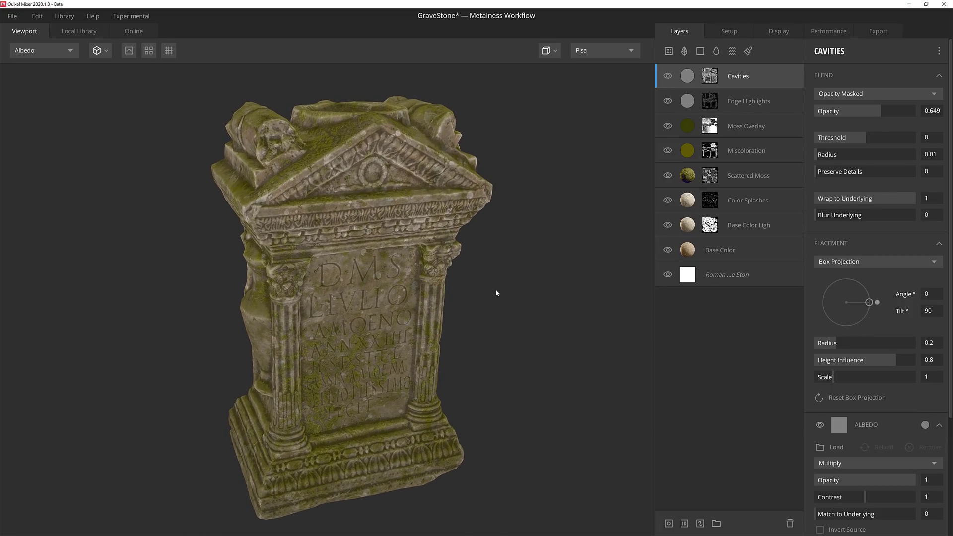
{"action": "key", "text": "1"}
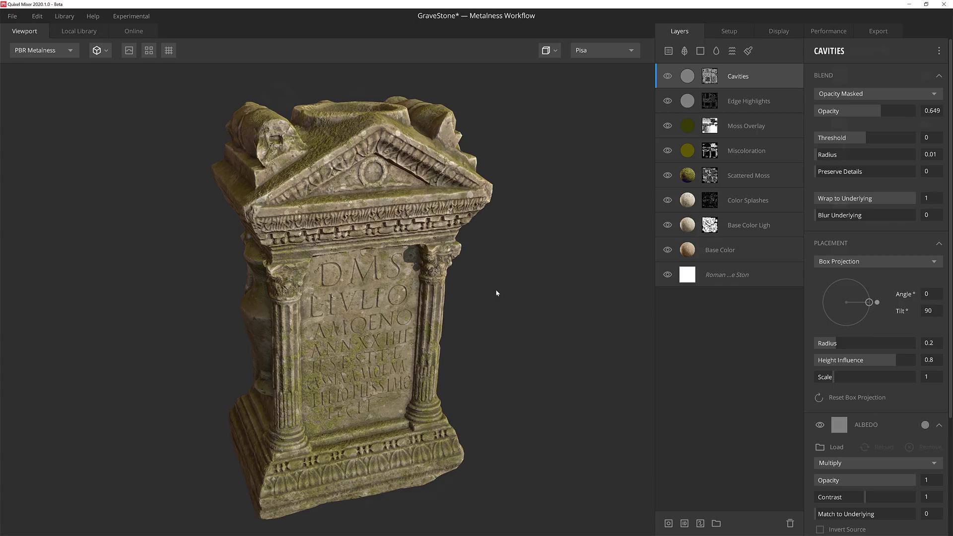